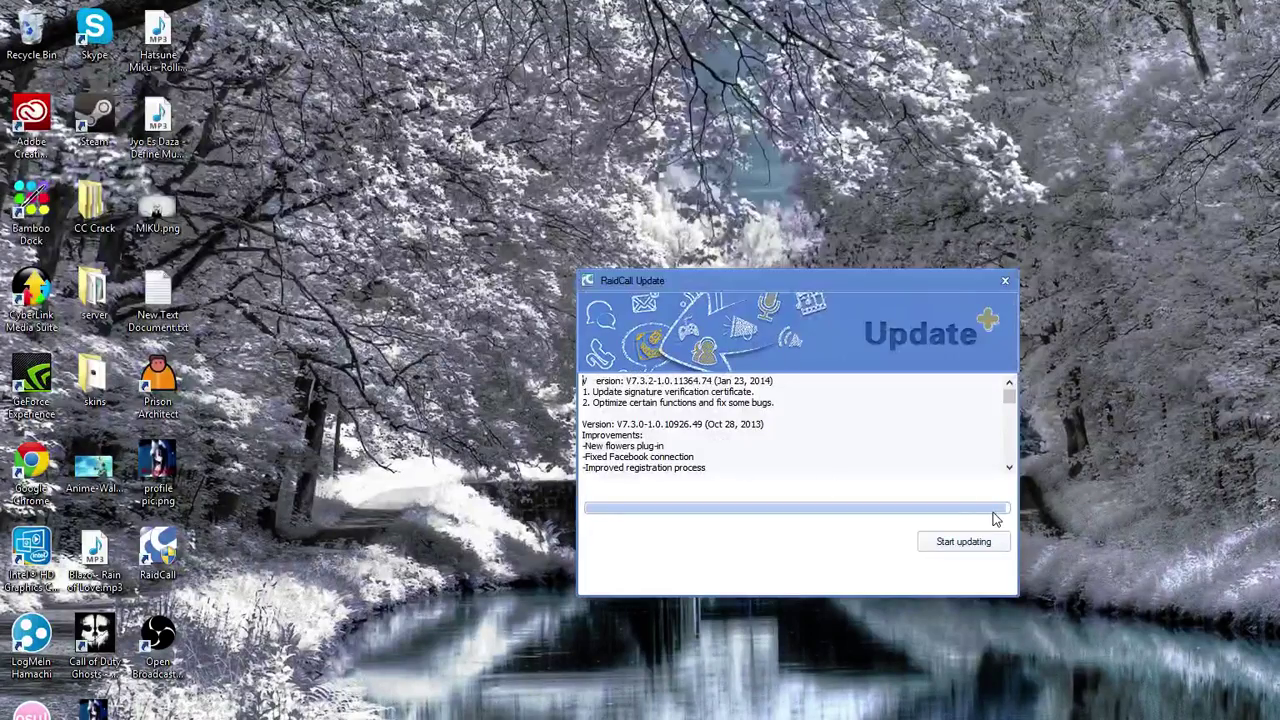
Install the available RaidCall update and close the updater once it finishes.
{"action": "left_click", "coordinate": [976, 551]}
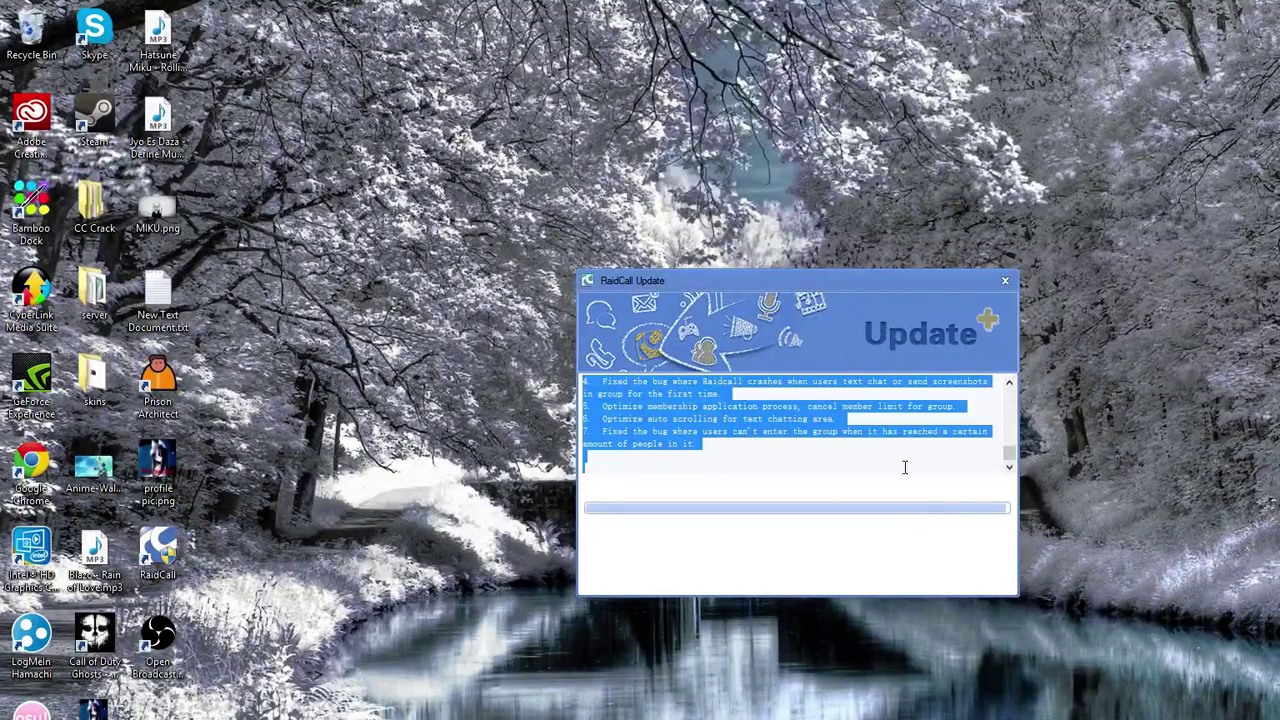
{"action": "left_click", "coordinate": [819, 447]}
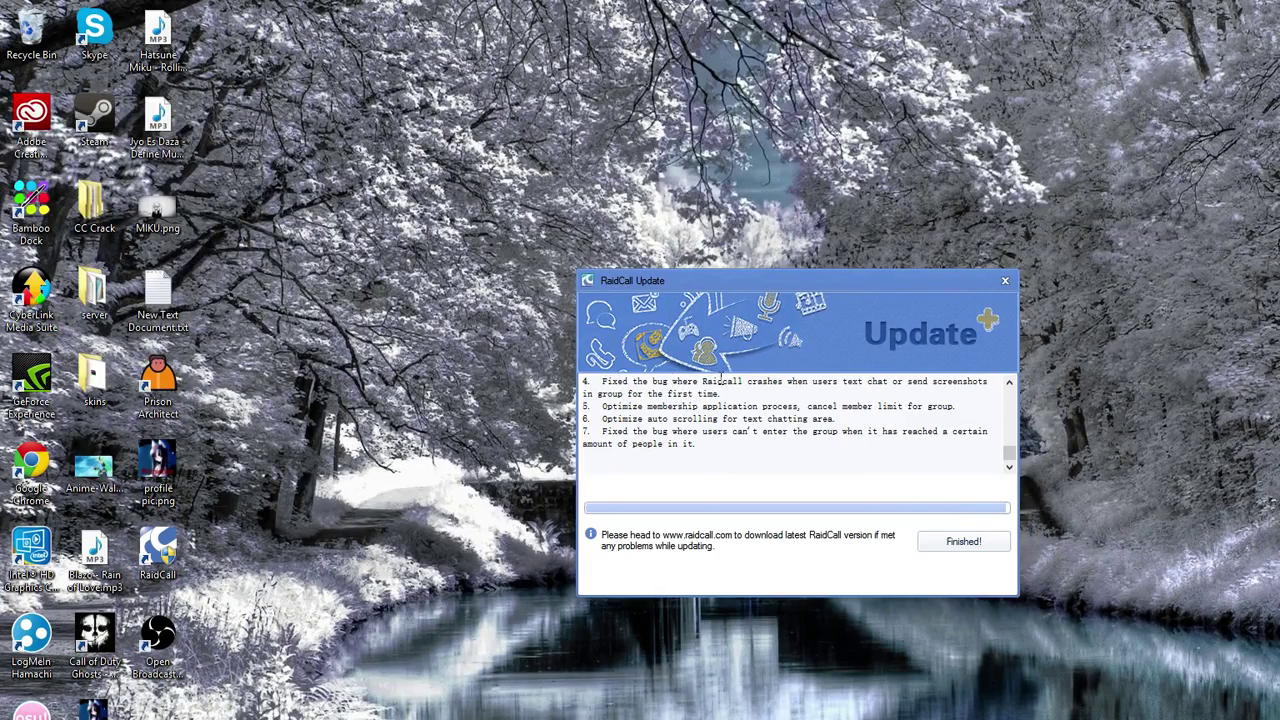
{"action": "left_click", "coordinate": [975, 548]}
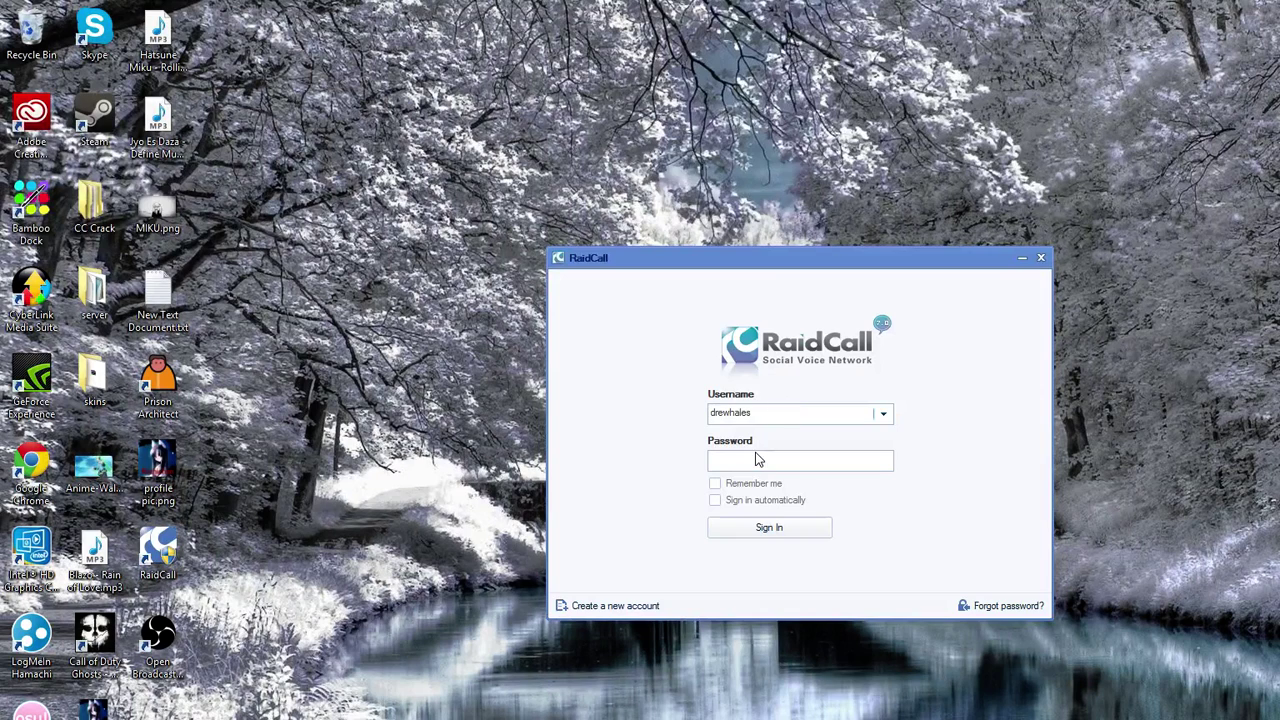
Enable Remember me and Sign in automatically, enter the account password, and sign in.
{"action": "left_click", "coordinate": [714, 483]}
{"action": "left_click", "coordinate": [714, 500]}
{"action": "left_click", "coordinate": [737, 463]}
{"action": "key", "text": "Return"}
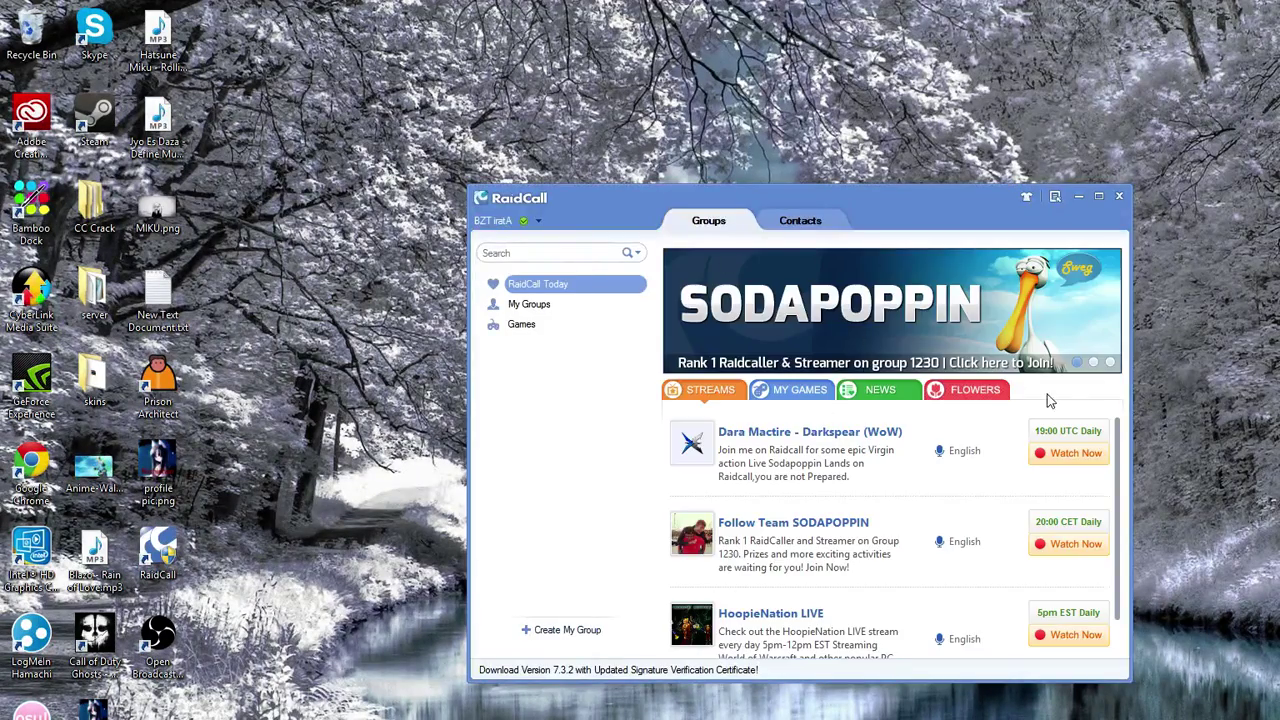
Look through the featured banners on the RaidCall Today page.
{"action": "left_click", "coordinate": [1093, 362]}
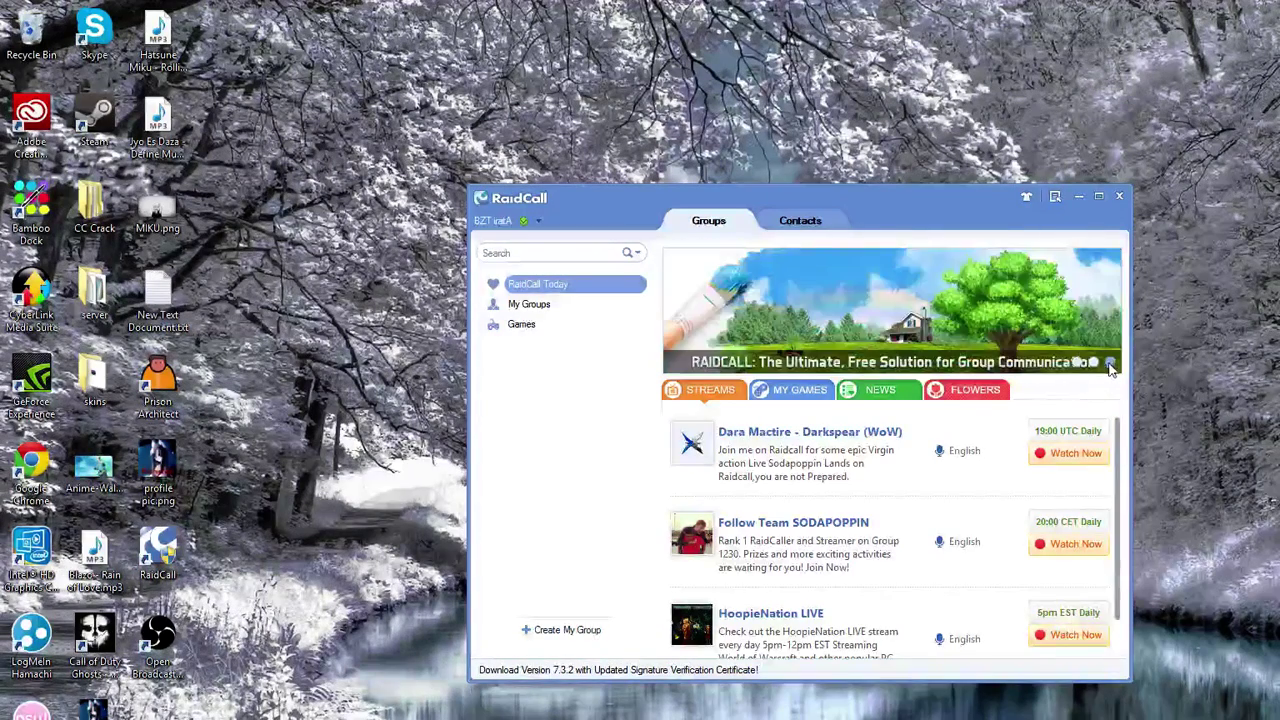
{"action": "left_click", "coordinate": [1093, 362]}
{"action": "left_click", "coordinate": [1080, 363]}
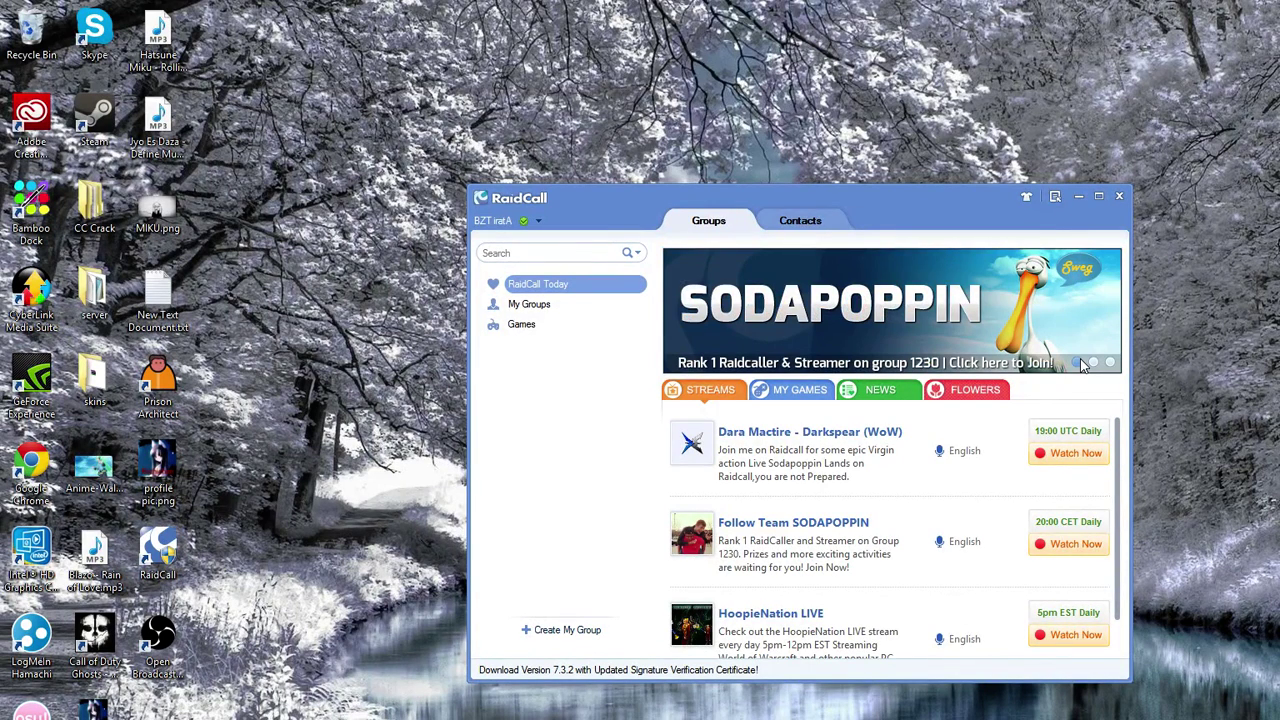
{"action": "left_click", "coordinate": [1094, 363]}
{"action": "left_click", "coordinate": [1109, 362]}
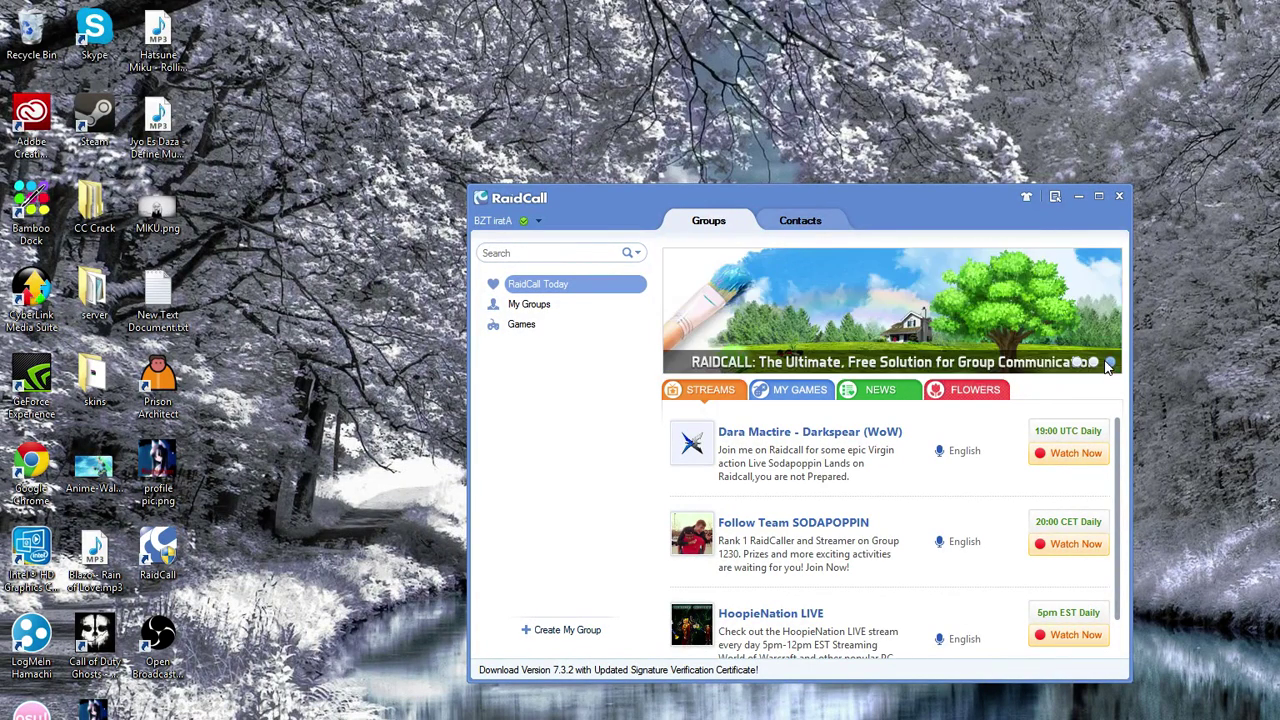
{"action": "left_click", "coordinate": [1093, 362]}
{"action": "left_click", "coordinate": [1109, 362]}
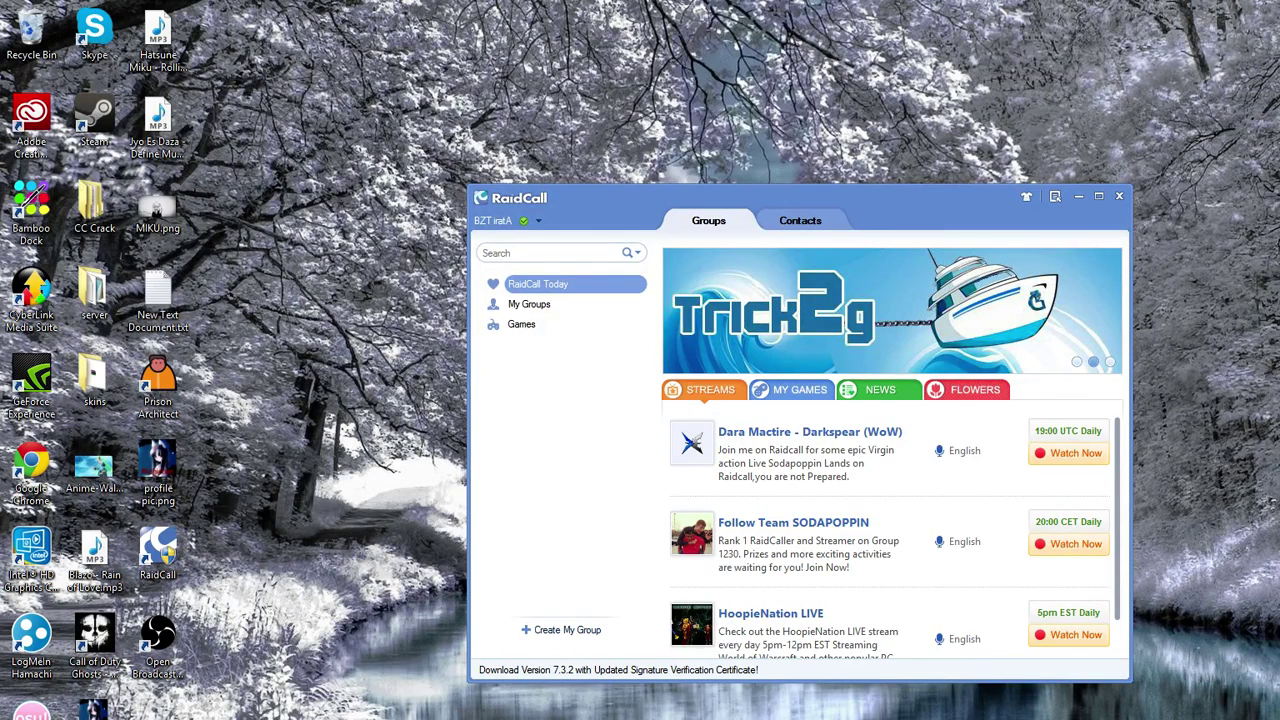
{"action": "left_click", "coordinate": [1093, 362]}
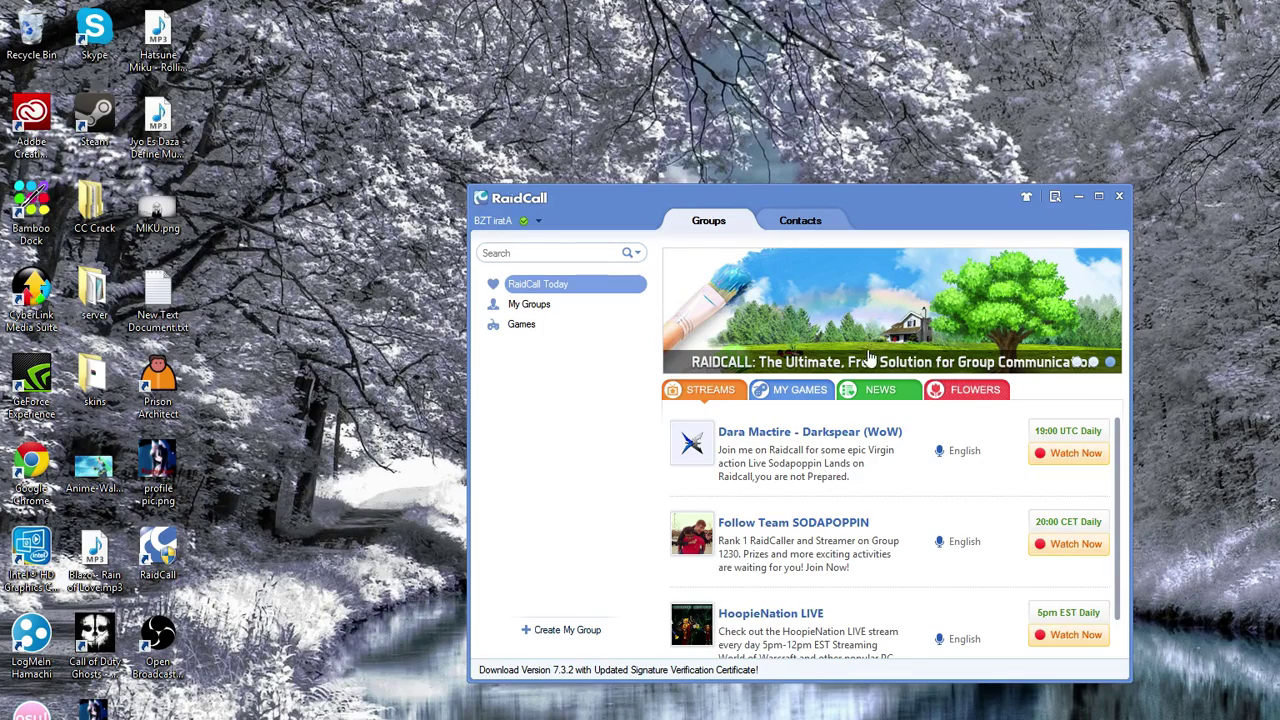
View the My Buddies category in the contacts and the most recent entries under My Groups.
{"action": "left_click", "coordinate": [800, 222]}
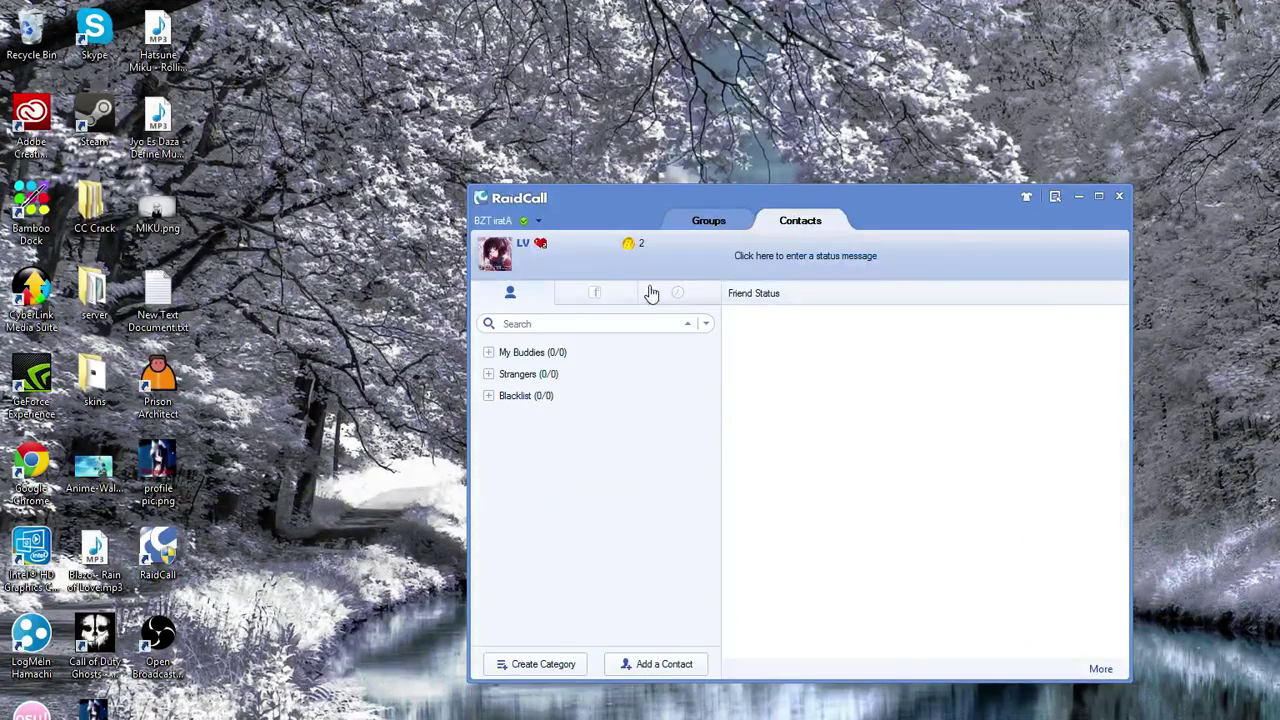
{"action": "left_click", "coordinate": [535, 355]}
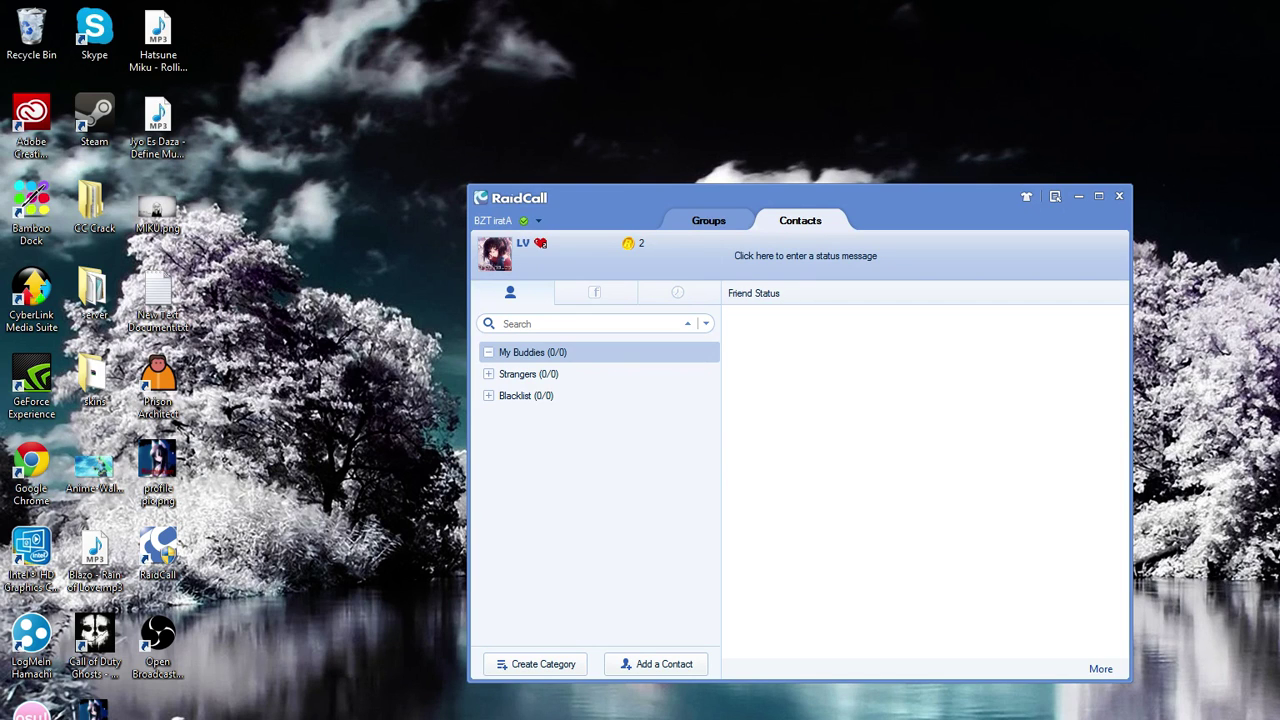
{"action": "left_click", "coordinate": [703, 220]}
{"action": "left_click", "coordinate": [588, 305]}
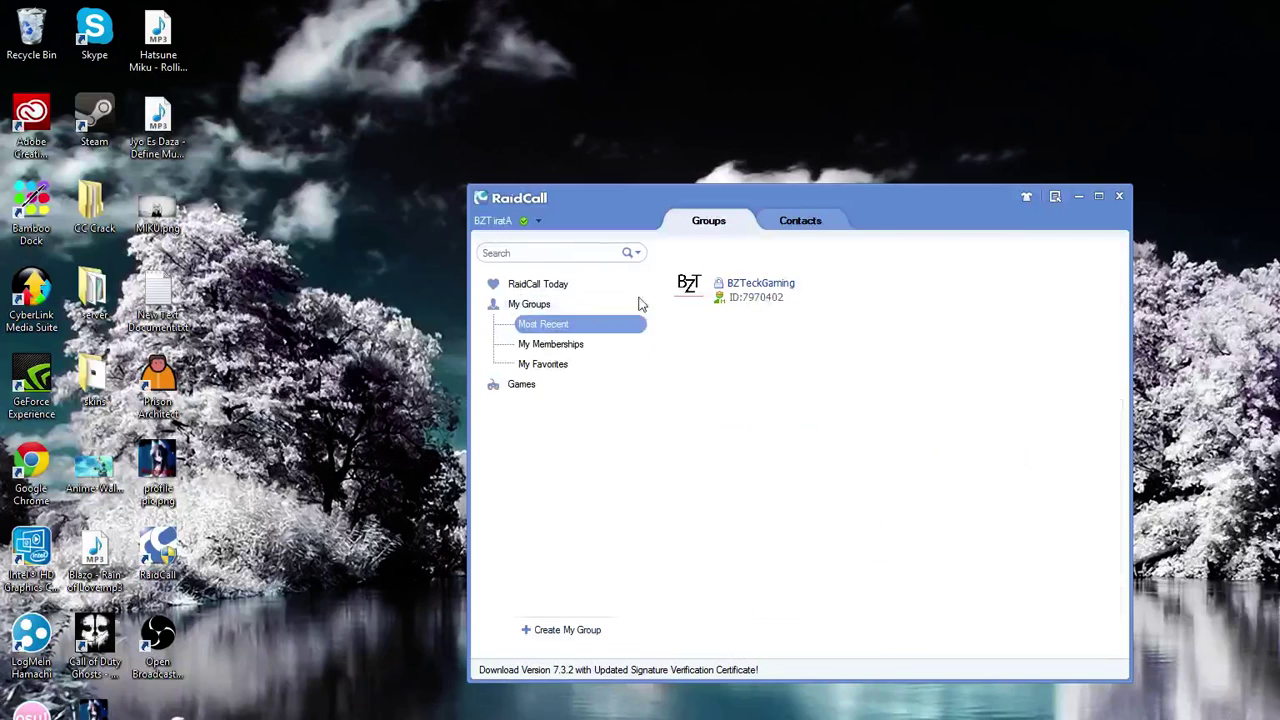
Open the account's own profile from the contacts and review its nickname, username, memberships and badges.
{"action": "left_click", "coordinate": [790, 220]}
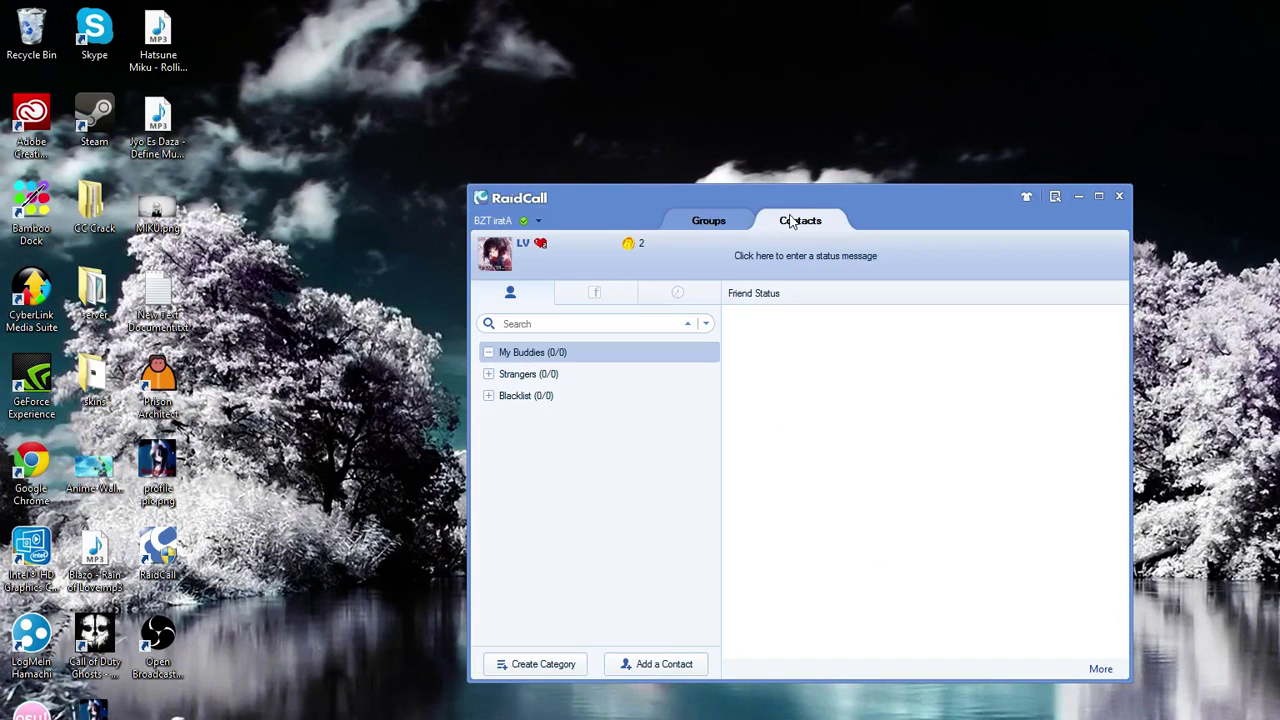
{"action": "left_click", "coordinate": [502, 258]}
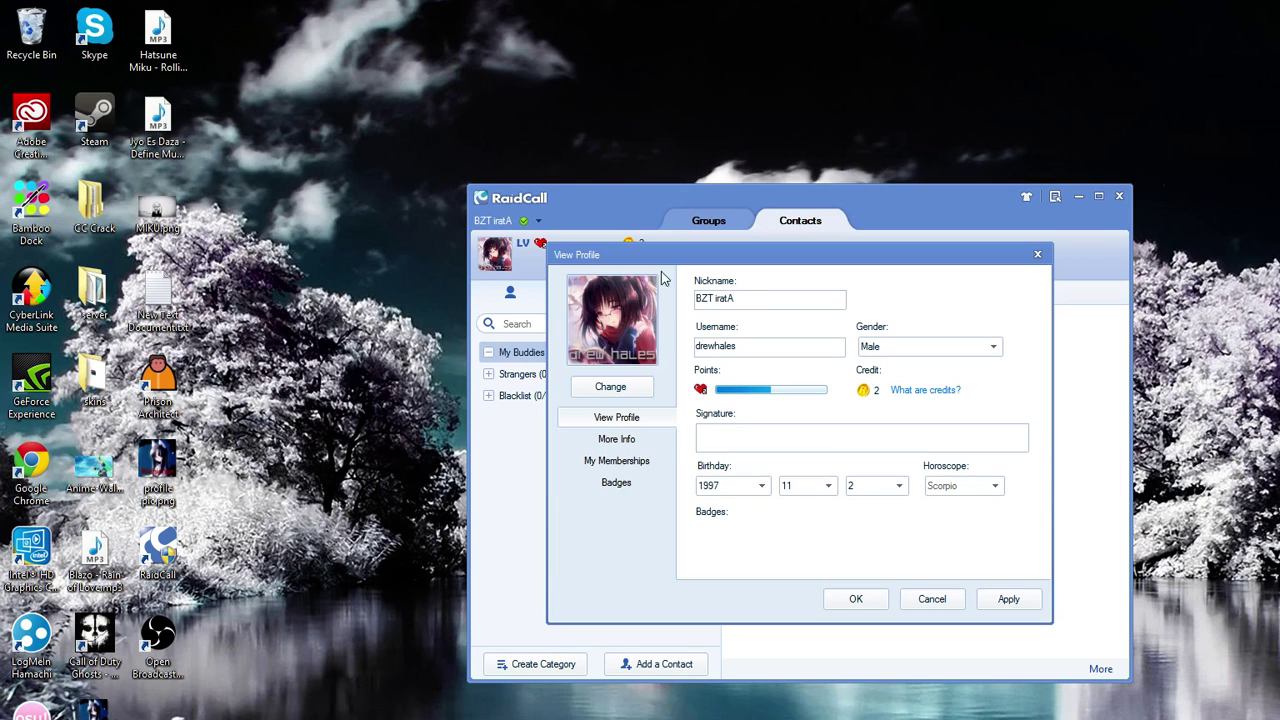
{"action": "left_click", "coordinate": [769, 295]}
{"action": "left_click", "coordinate": [760, 346]}
{"action": "left_click", "coordinate": [630, 462]}
{"action": "left_click", "coordinate": [623, 488]}
{"action": "left_click", "coordinate": [638, 420]}
Set the profile signature to "hub" and save the profile.
{"action": "left_click", "coordinate": [724, 432]}
{"action": "type", "text": "hub"}
{"action": "left_click", "coordinate": [1002, 602]}
{"action": "left_click", "coordinate": [856, 600]}
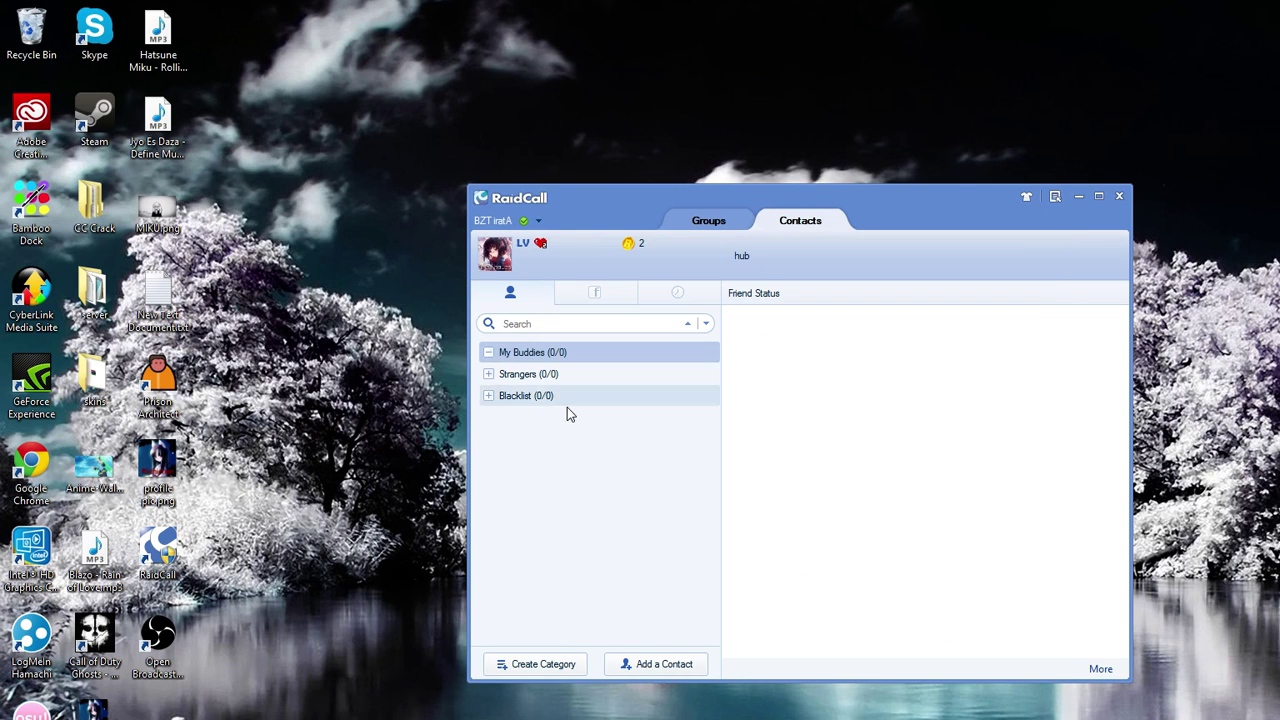
Reopen the profile to review its additional info, badges and group memberships, and close it.
{"action": "left_click", "coordinate": [503, 260]}
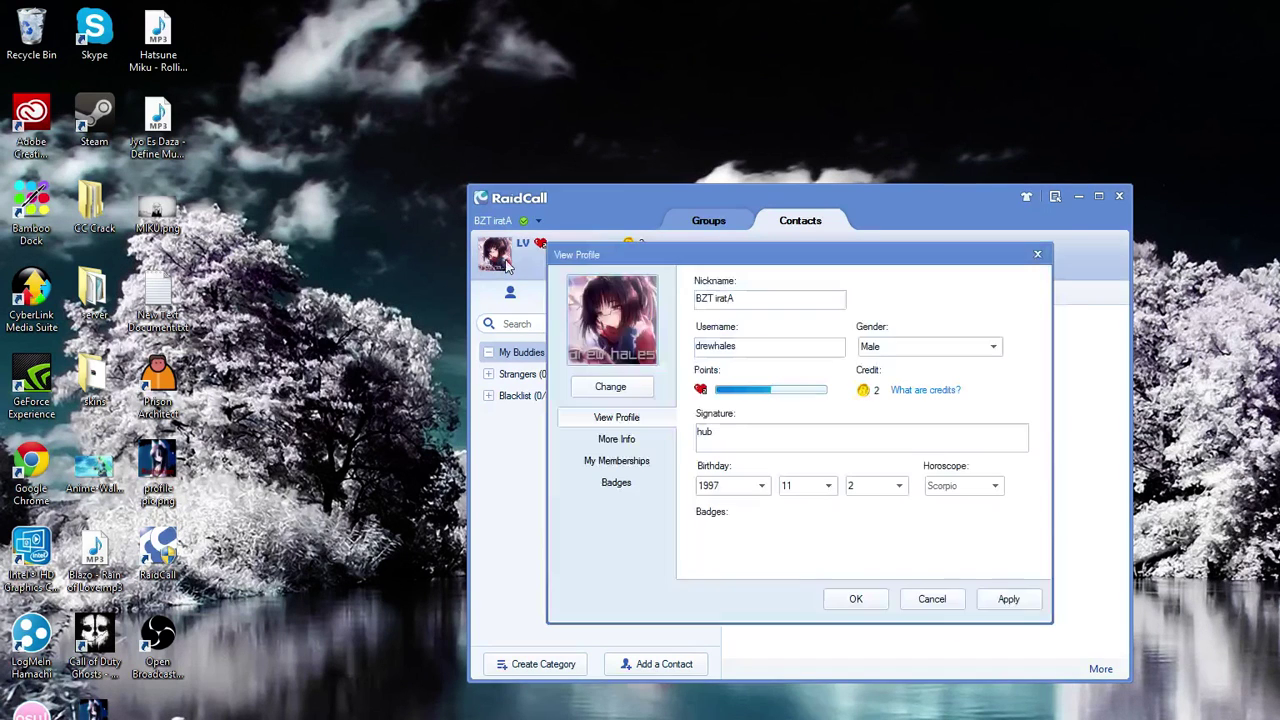
{"action": "left_click", "coordinate": [626, 441]}
{"action": "left_click", "coordinate": [638, 461]}
{"action": "left_click", "coordinate": [636, 482]}
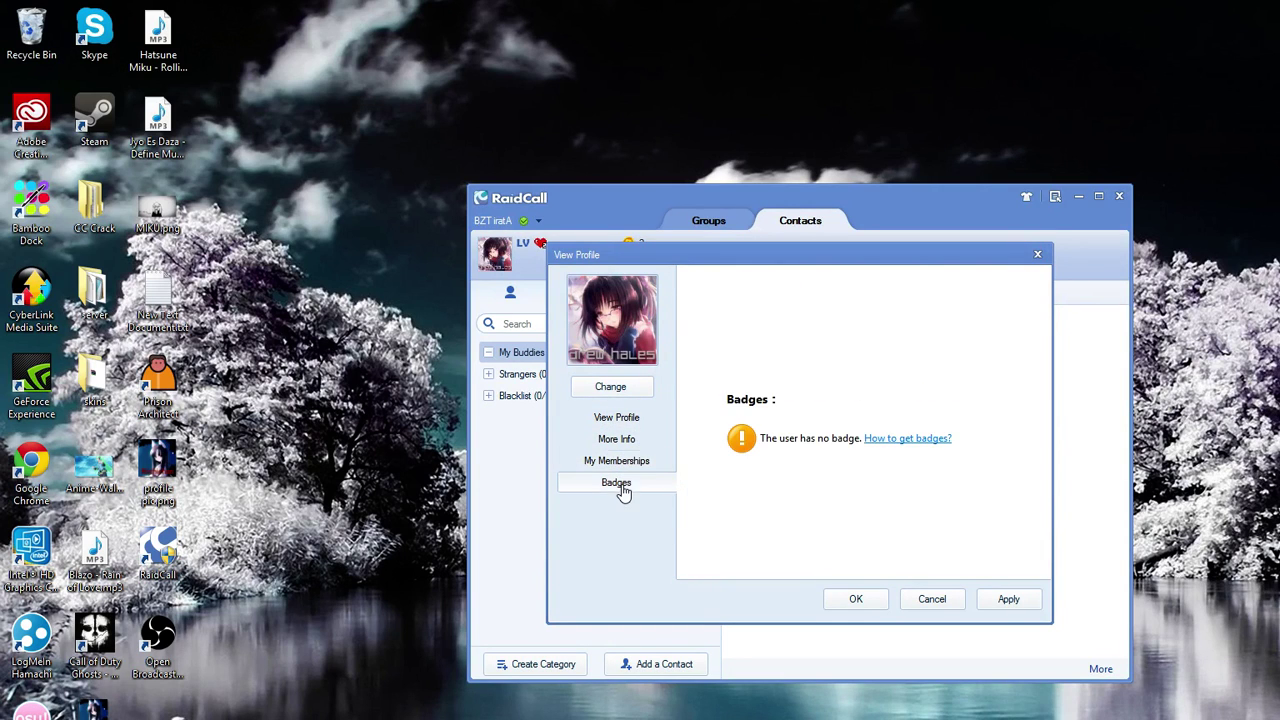
{"action": "left_click", "coordinate": [641, 461]}
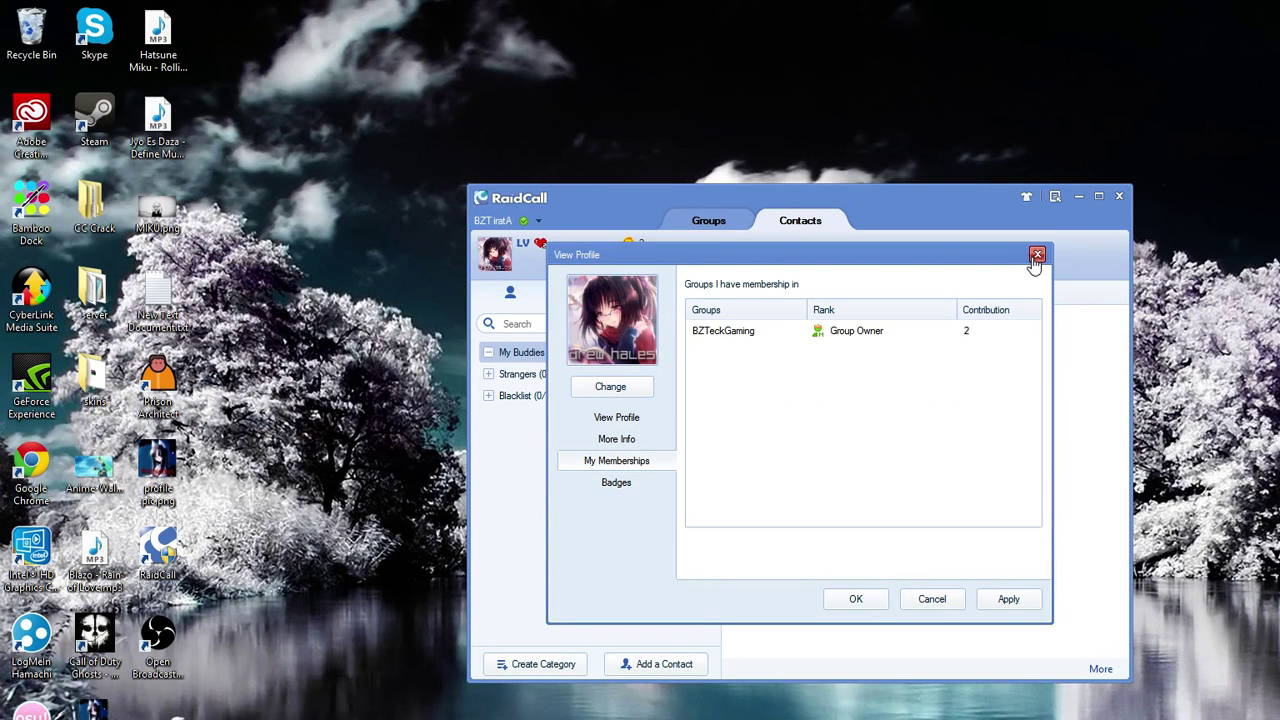
{"action": "left_click", "coordinate": [1037, 257]}
Return to the contacts and look at the contact-adding and category-creation dialogs, closing them without creating anything.
{"action": "left_click", "coordinate": [722, 226]}
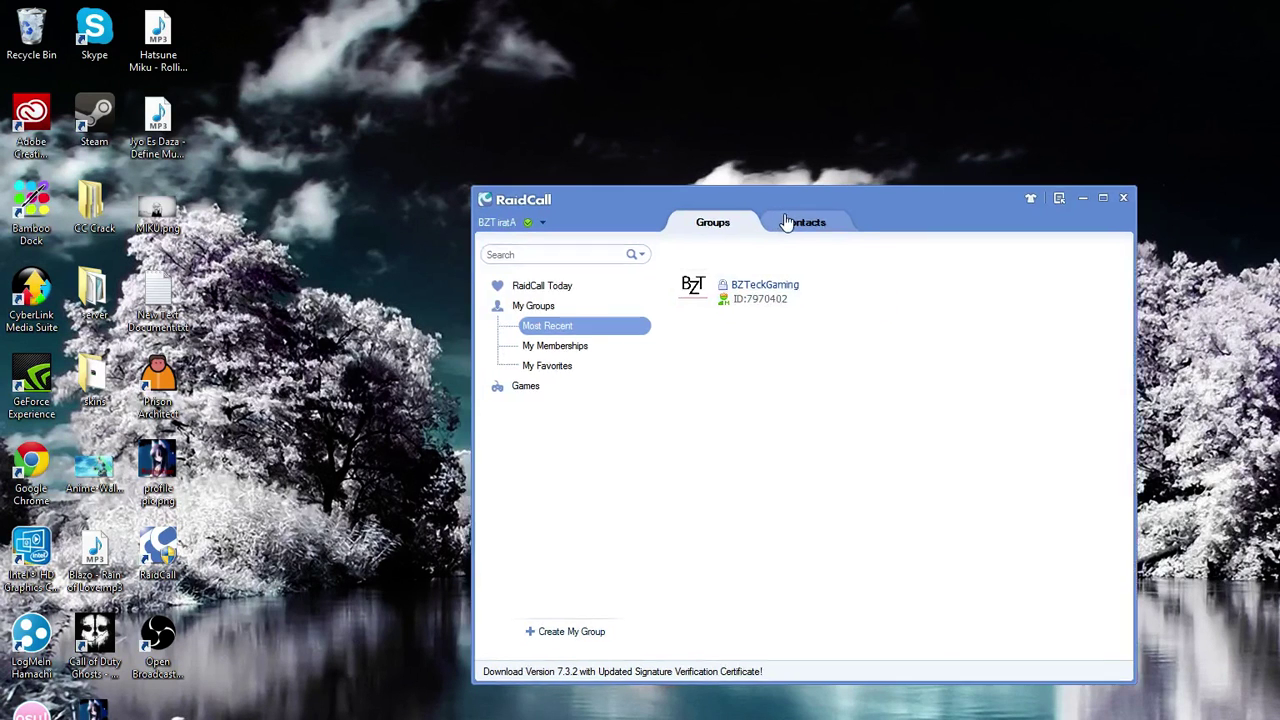
{"action": "left_click", "coordinate": [778, 220]}
{"action": "left_click_drag", "start_coordinate": [640, 212], "coordinate": [662, 146]}
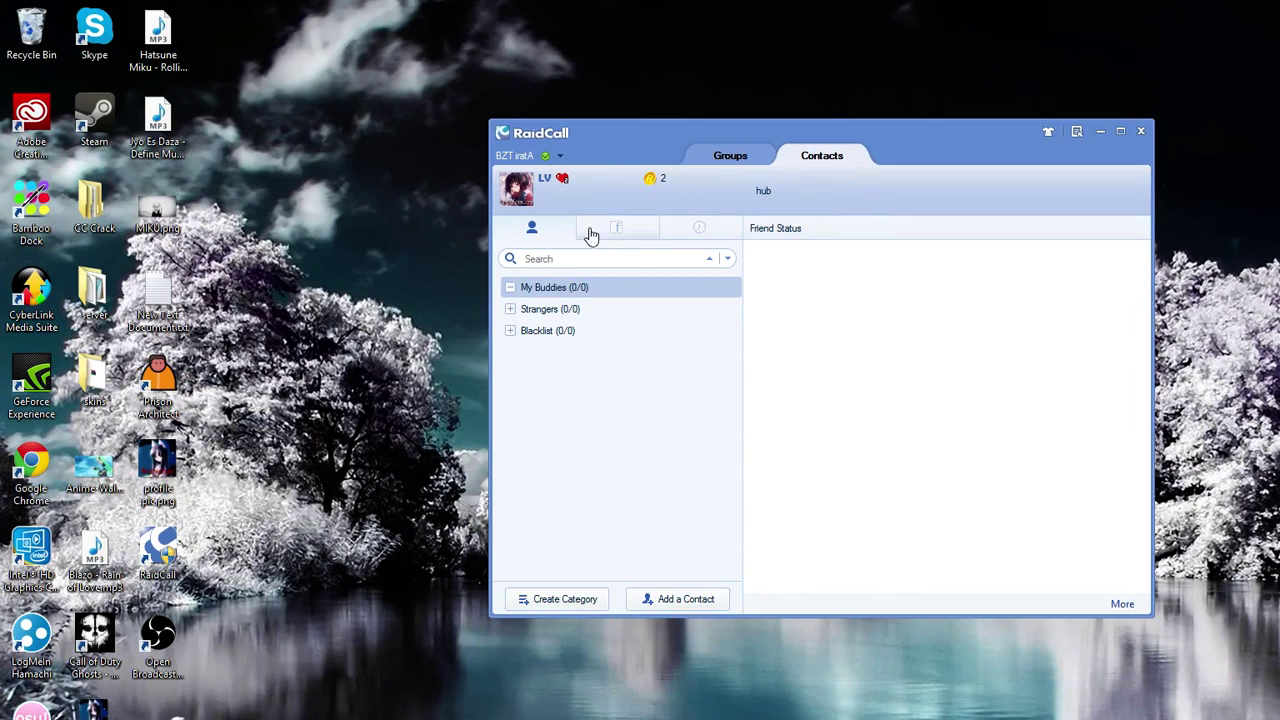
{"action": "left_click", "coordinate": [682, 598]}
{"action": "left_click", "coordinate": [937, 363]}
{"action": "left_click", "coordinate": [574, 598]}
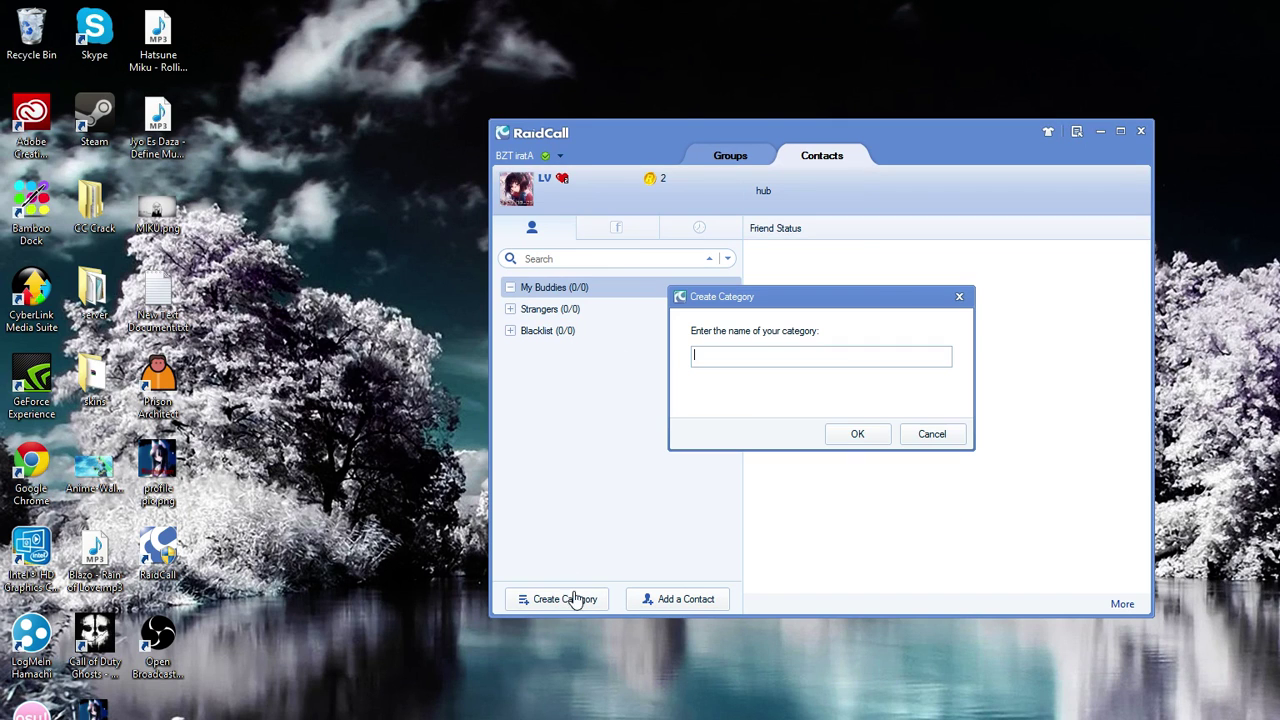
{"action": "left_click", "coordinate": [959, 297]}
Check the recent contacts list, and view the account's profile and the available online statuses without changing them.
{"action": "left_click", "coordinate": [650, 229]}
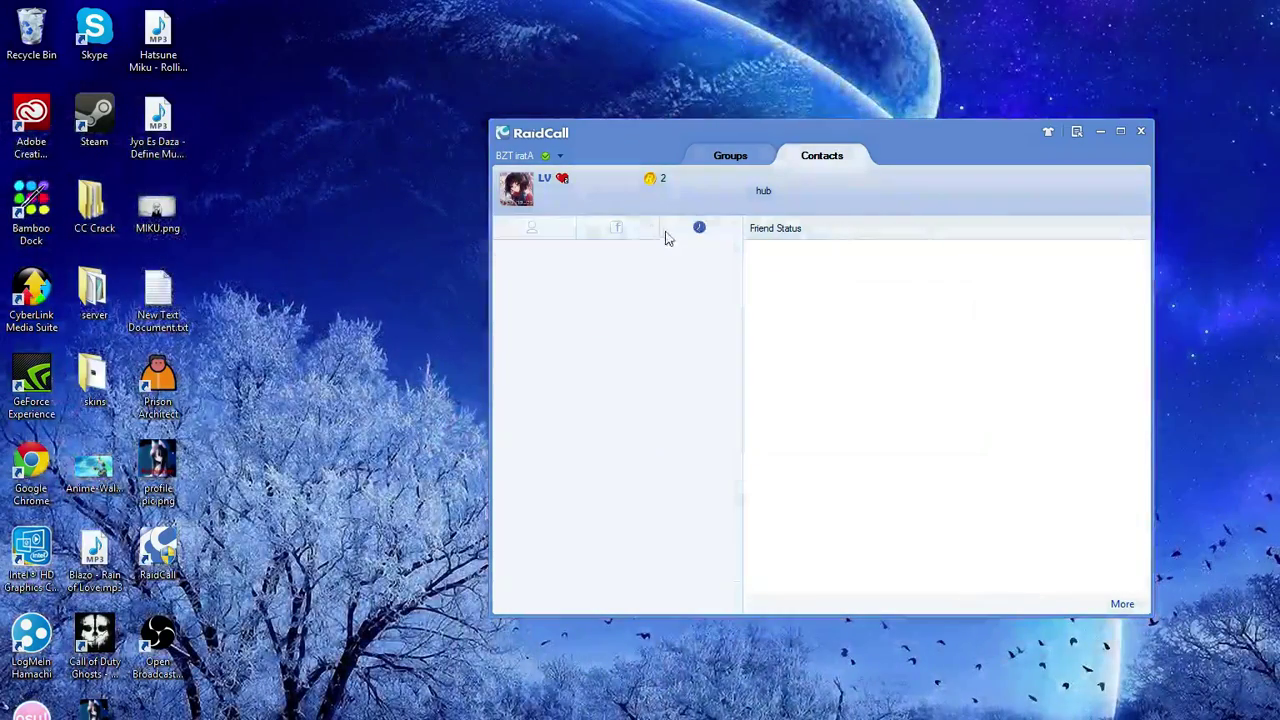
{"action": "left_click", "coordinate": [698, 229]}
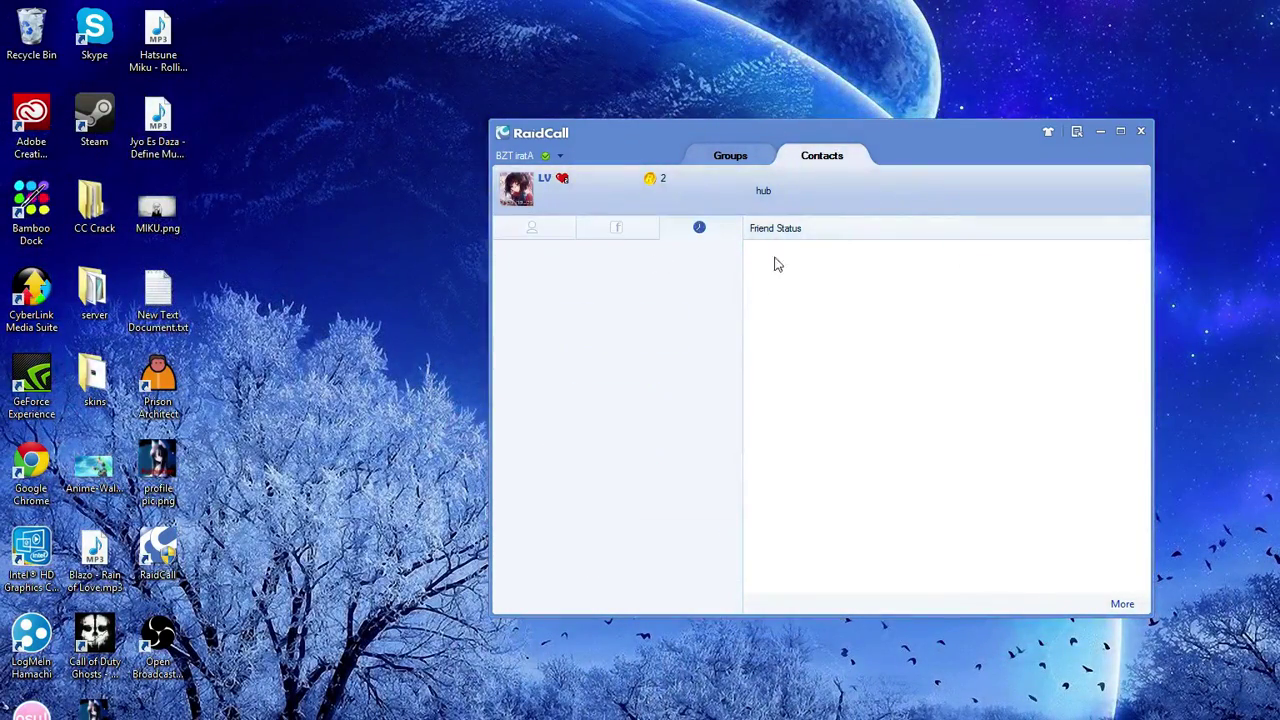
{"action": "left_click", "coordinate": [535, 157]}
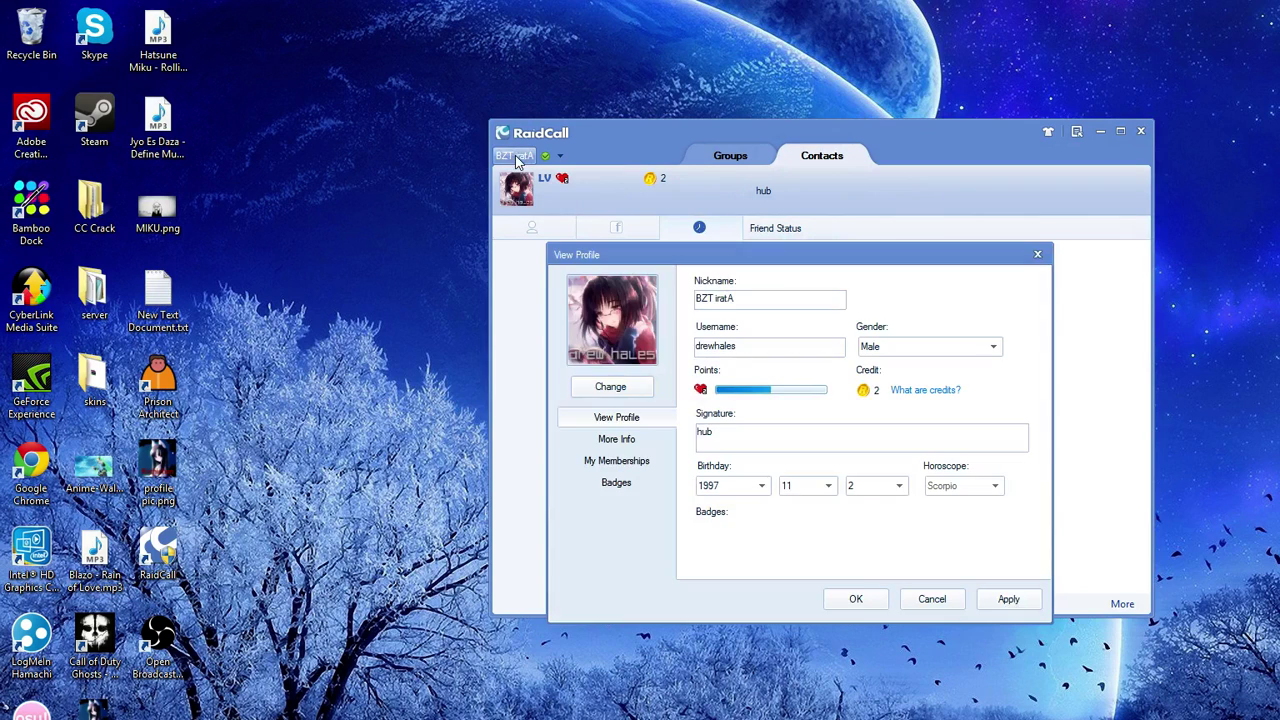
{"action": "left_click", "coordinate": [1037, 254]}
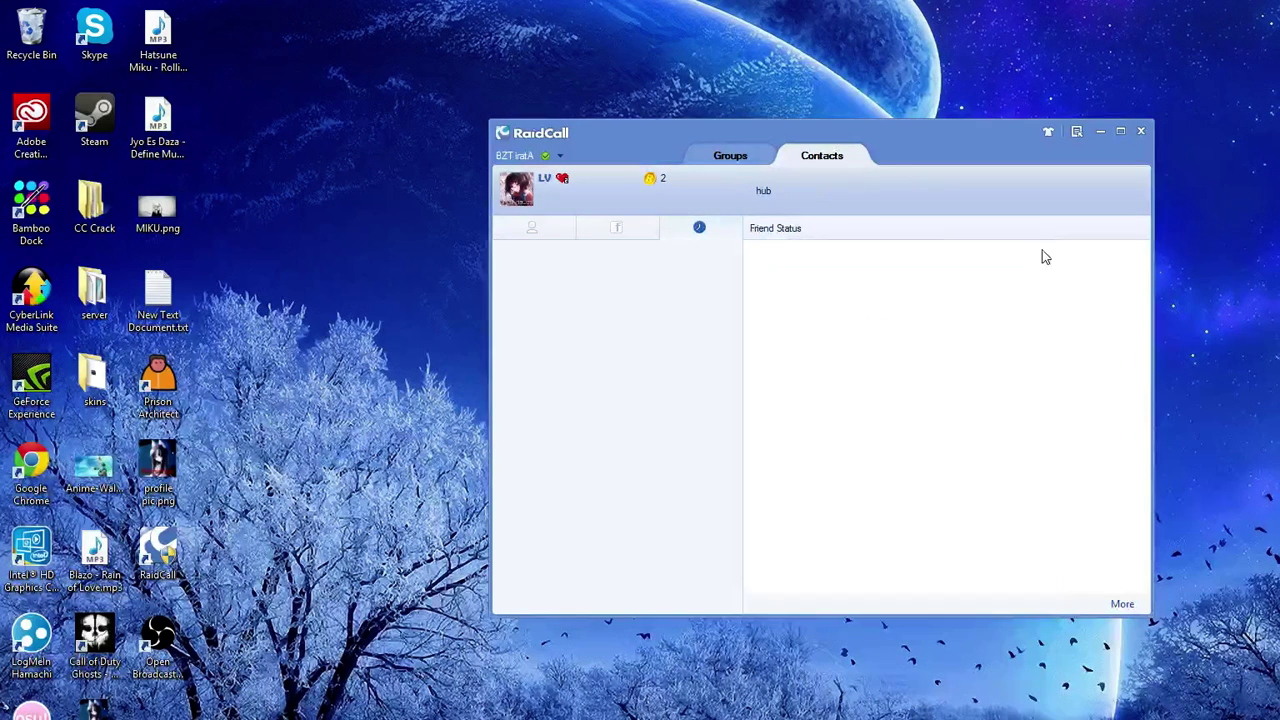
{"action": "left_click", "coordinate": [561, 157]}
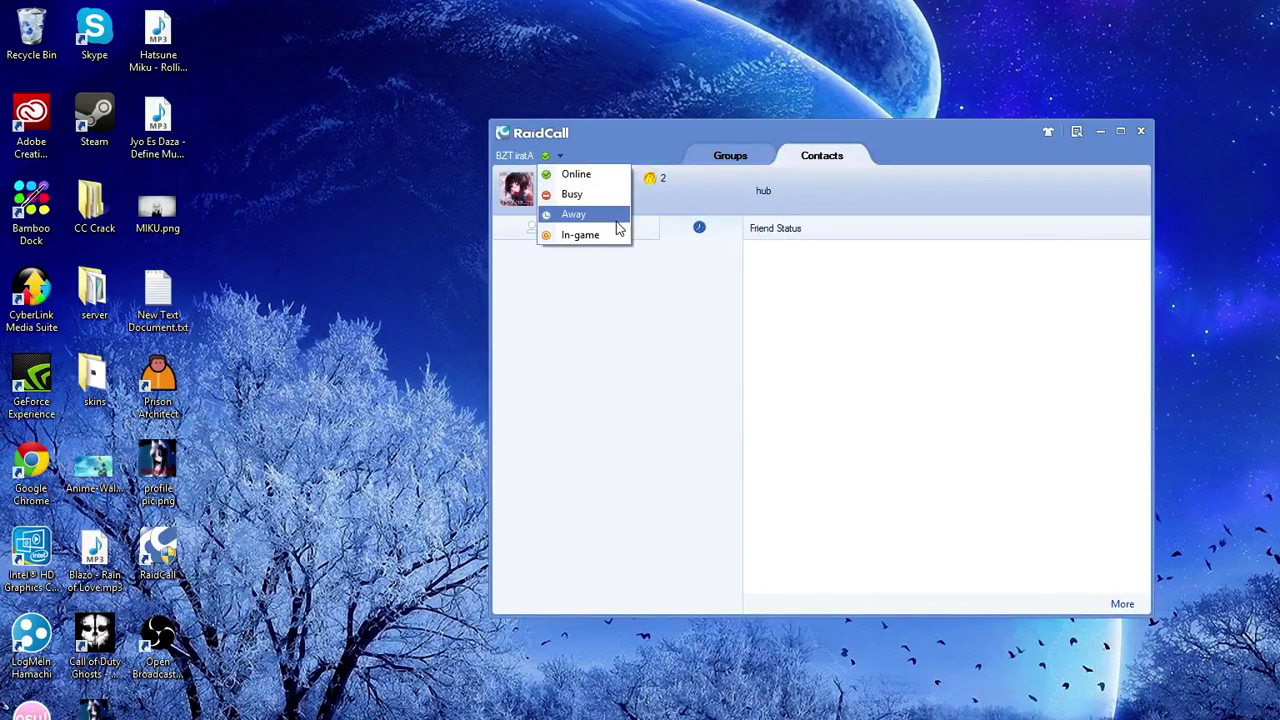
{"action": "left_click", "coordinate": [630, 386]}
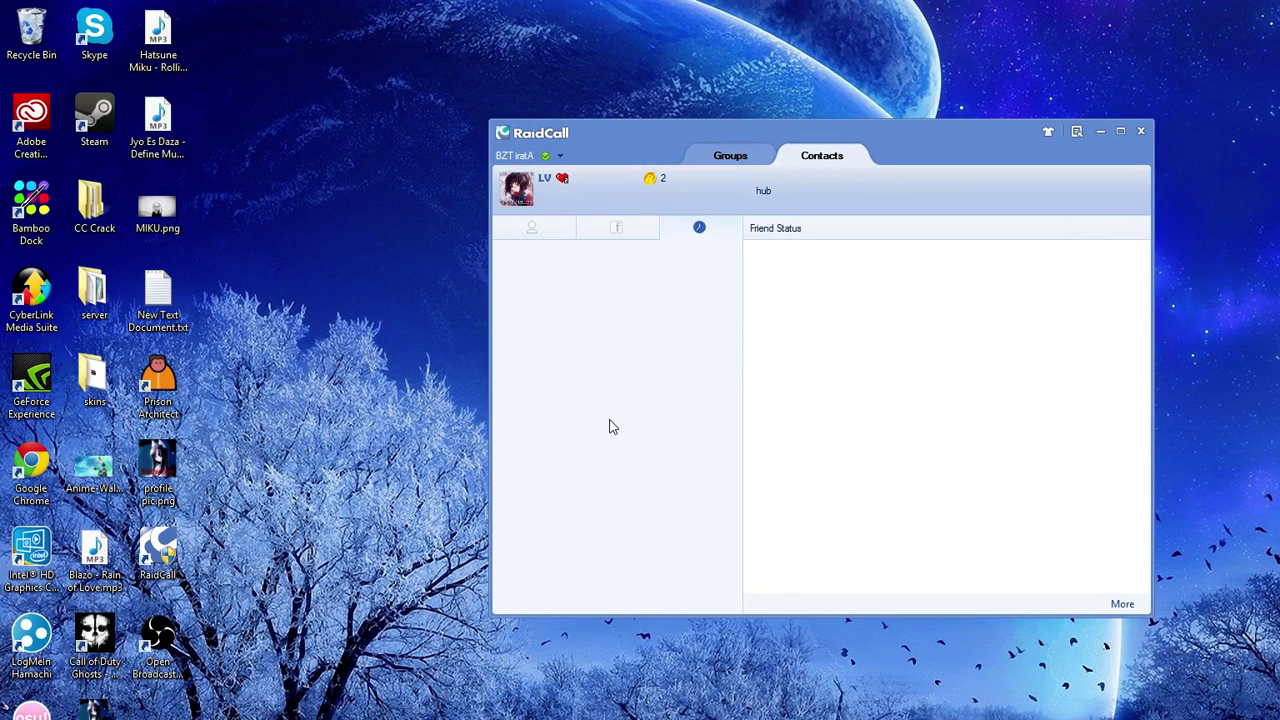
Enter the BZTeckGaming group from the most recent groups and reposition the window lower on the desktop.
{"action": "left_click", "coordinate": [742, 152]}
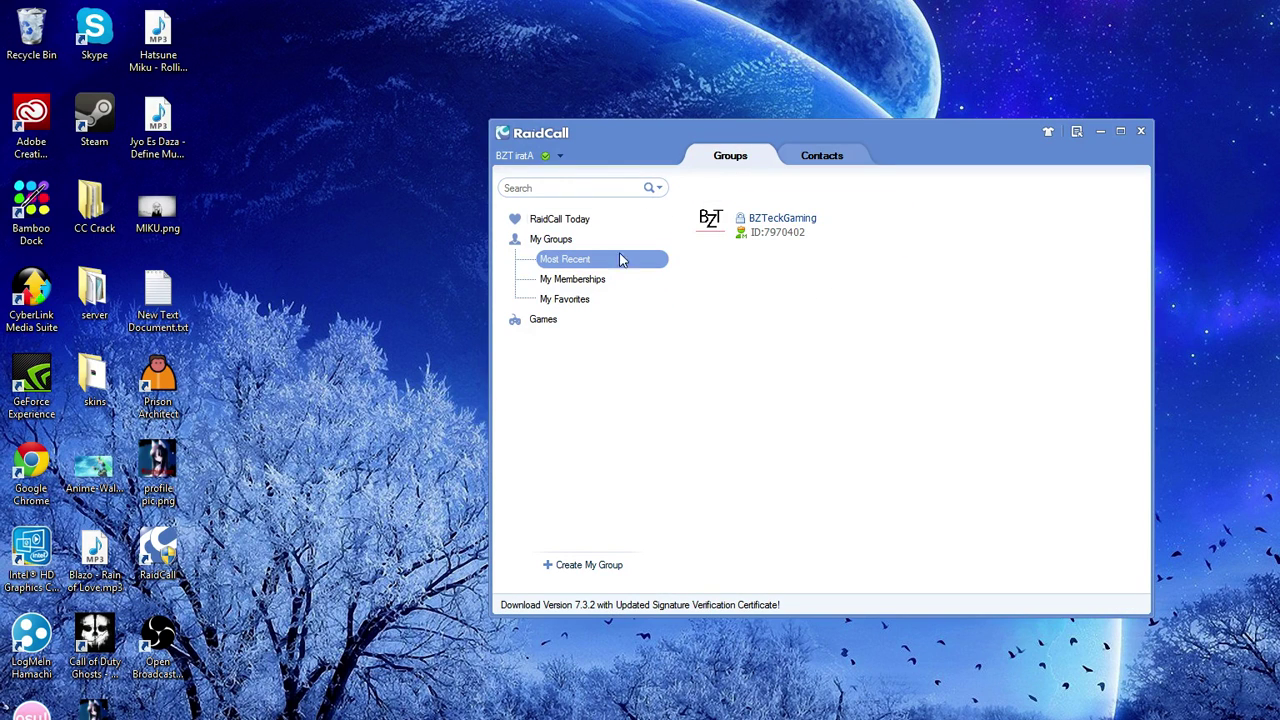
{"action": "double_click", "coordinate": [766, 222]}
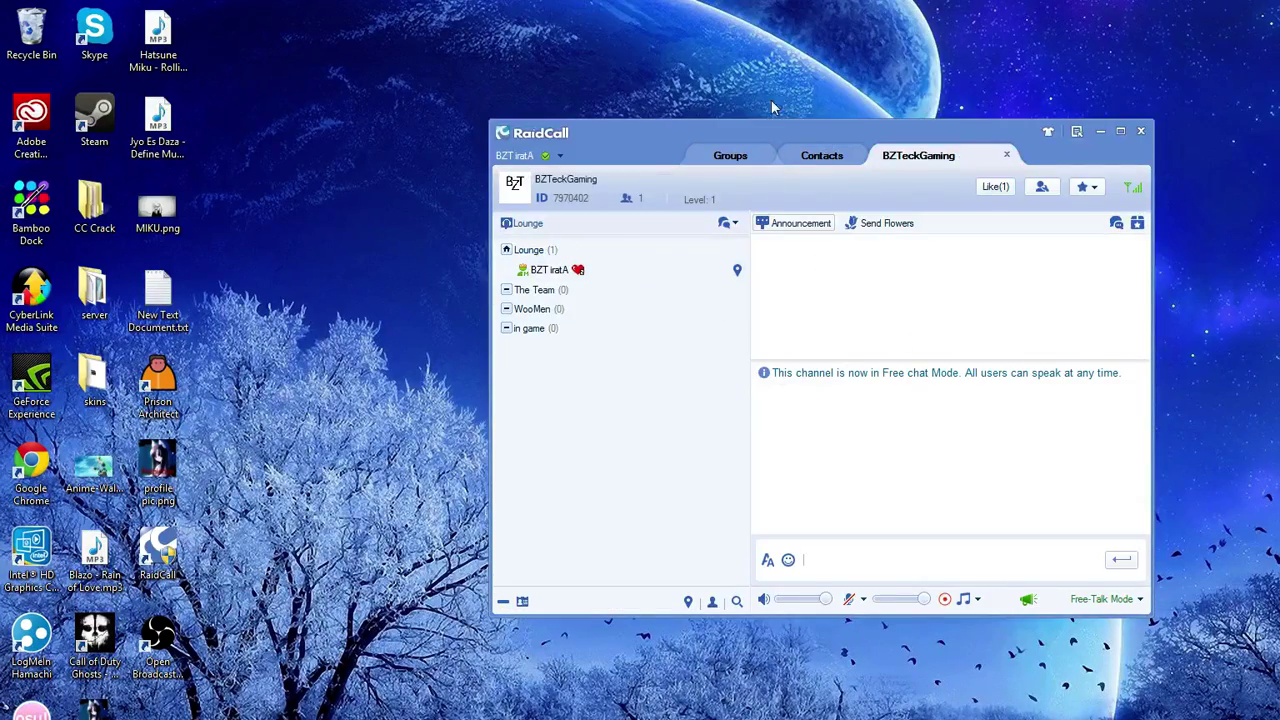
{"action": "left_click_drag", "start_coordinate": [668, 152], "coordinate": [654, 204]}
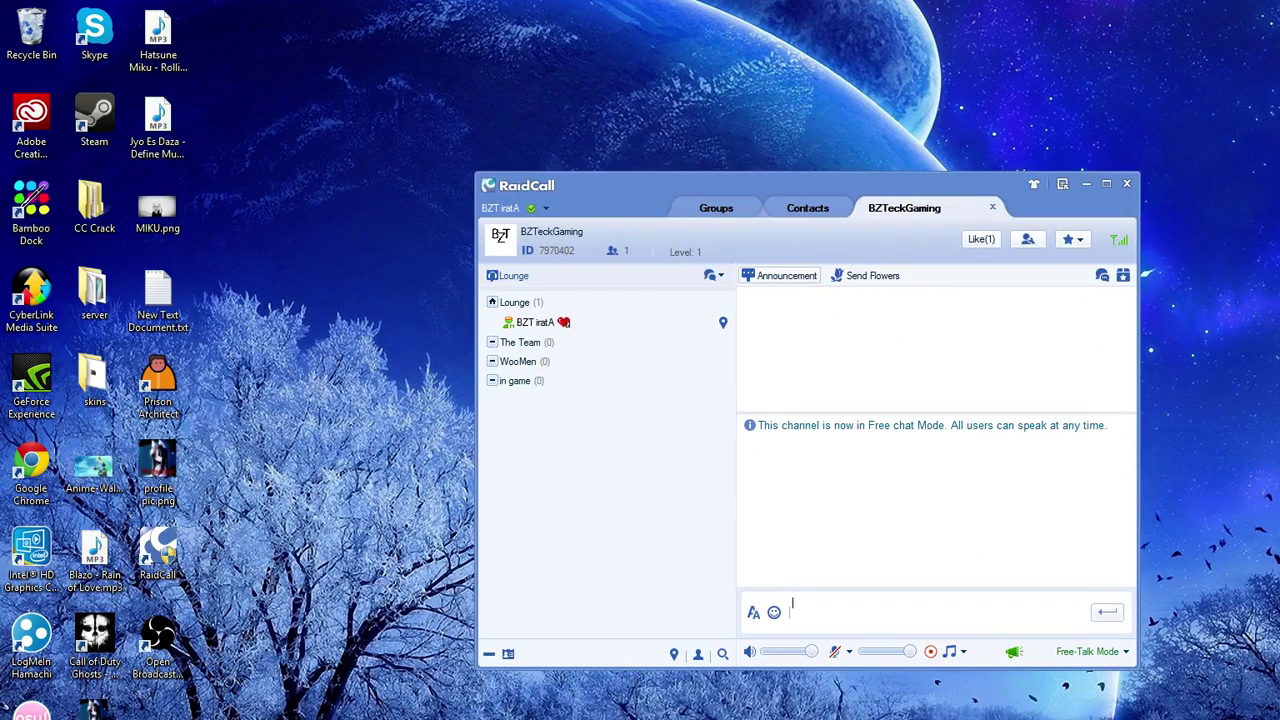
{"action": "left_click_drag", "start_coordinate": [626, 197], "coordinate": [655, 244]}
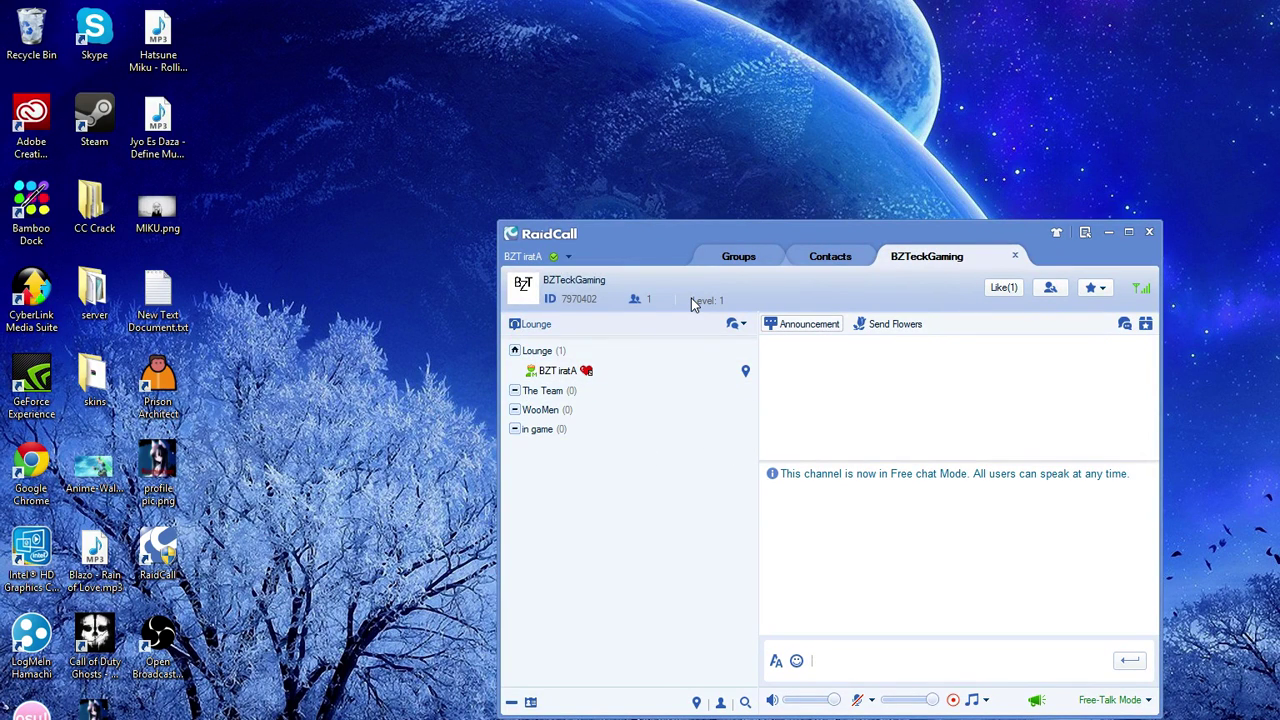
Toggle the microphone mute in the BZTeckGaming group and leave the microphone turned on.
{"action": "left_click", "coordinate": [857, 700]}
{"action": "left_click", "coordinate": [857, 701]}
{"action": "left_click", "coordinate": [860, 699]}
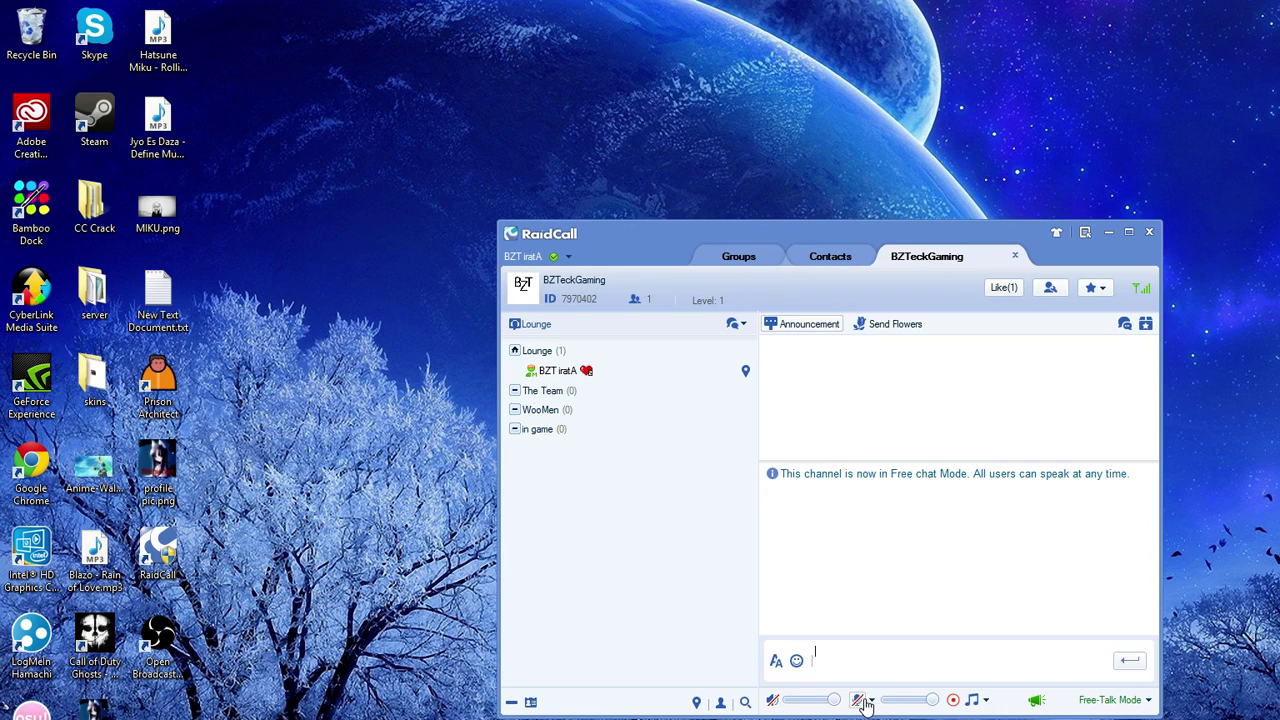
Check the Music Mode settings without changing them, and switch Music Mode on and back off.
{"action": "left_click", "coordinate": [986, 701]}
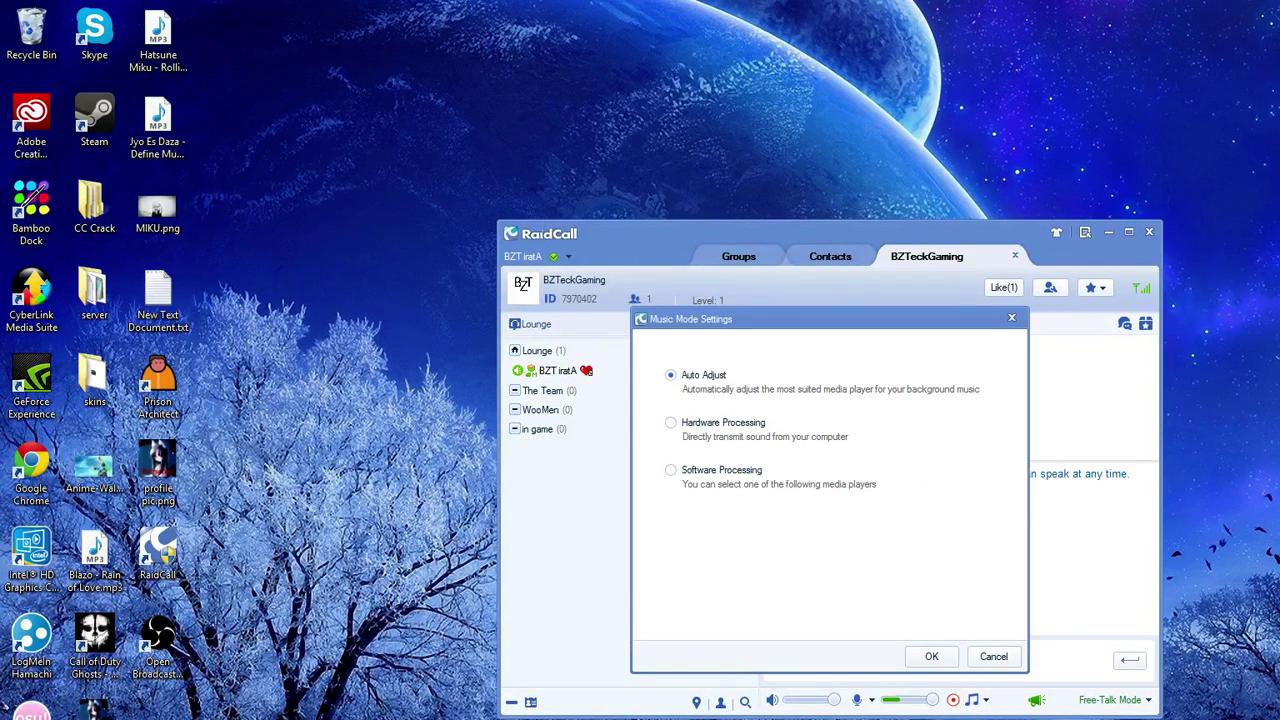
{"action": "left_click", "coordinate": [1011, 318]}
{"action": "left_click", "coordinate": [971, 700]}
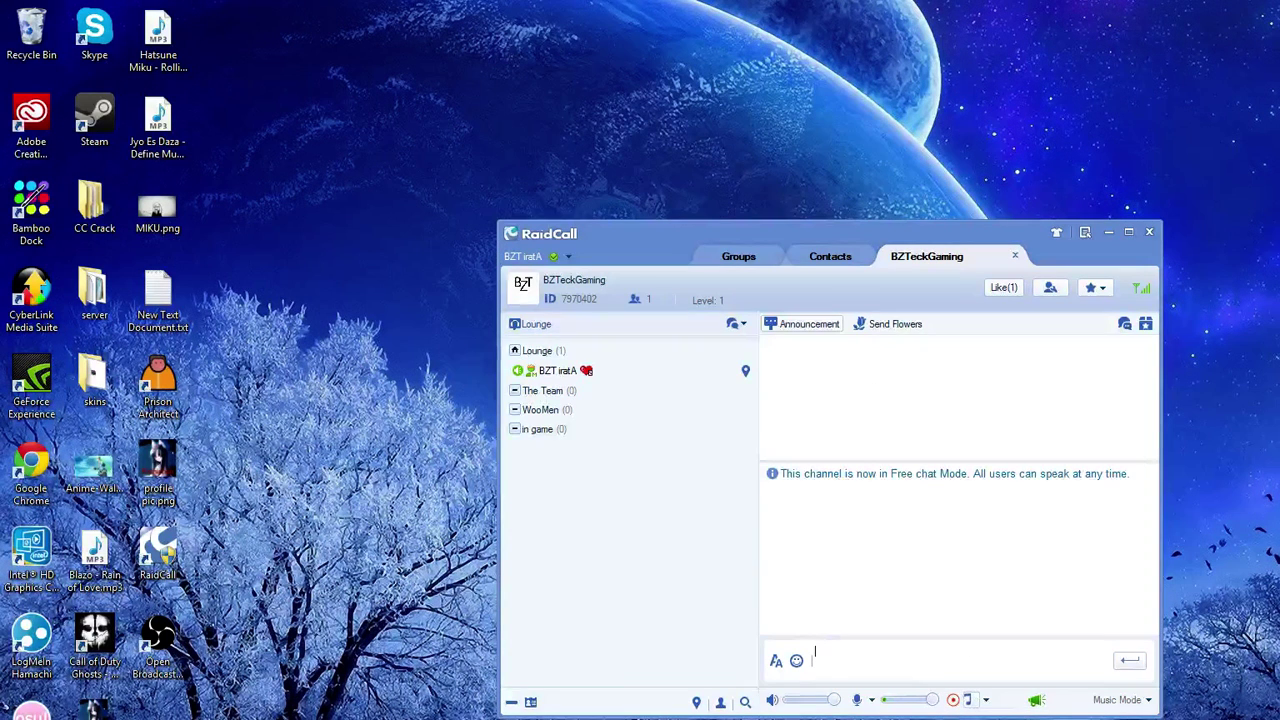
{"action": "left_click", "coordinate": [973, 700]}
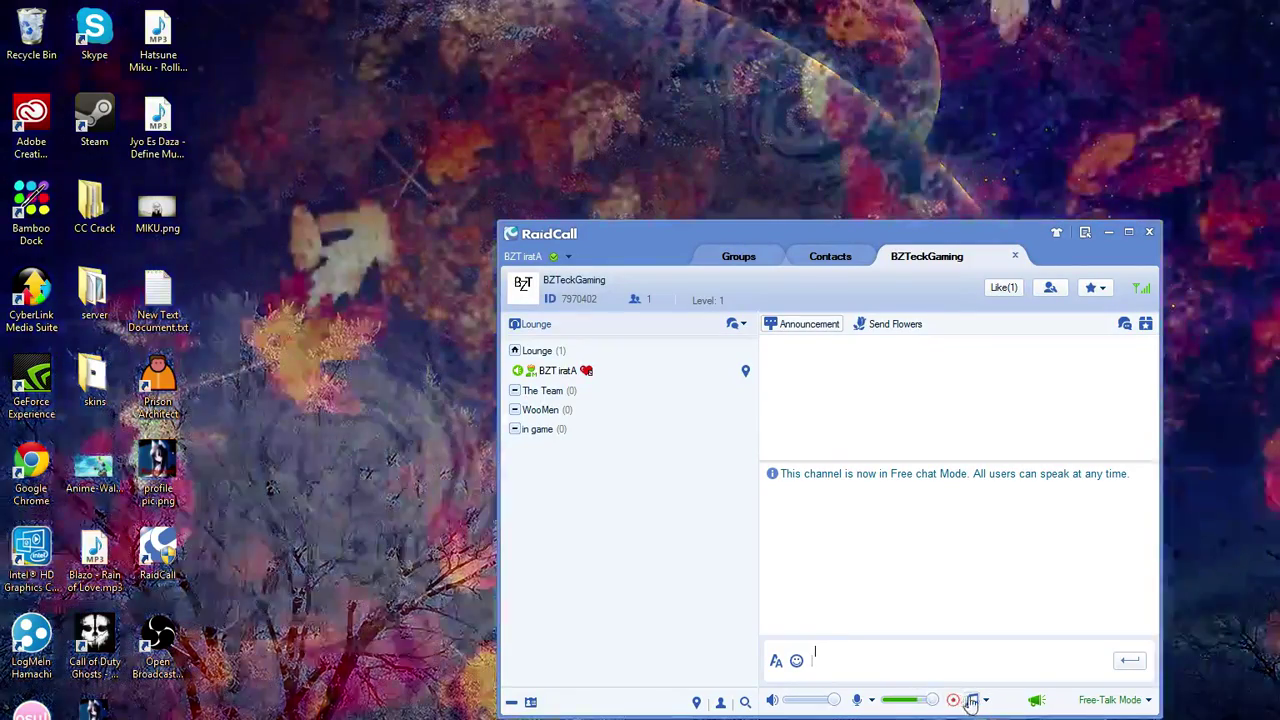
Switch Music Mode on and off, and try Push to Talk and its hotkey setting before returning to Free-Talk Mode.
{"action": "left_click", "coordinate": [973, 700]}
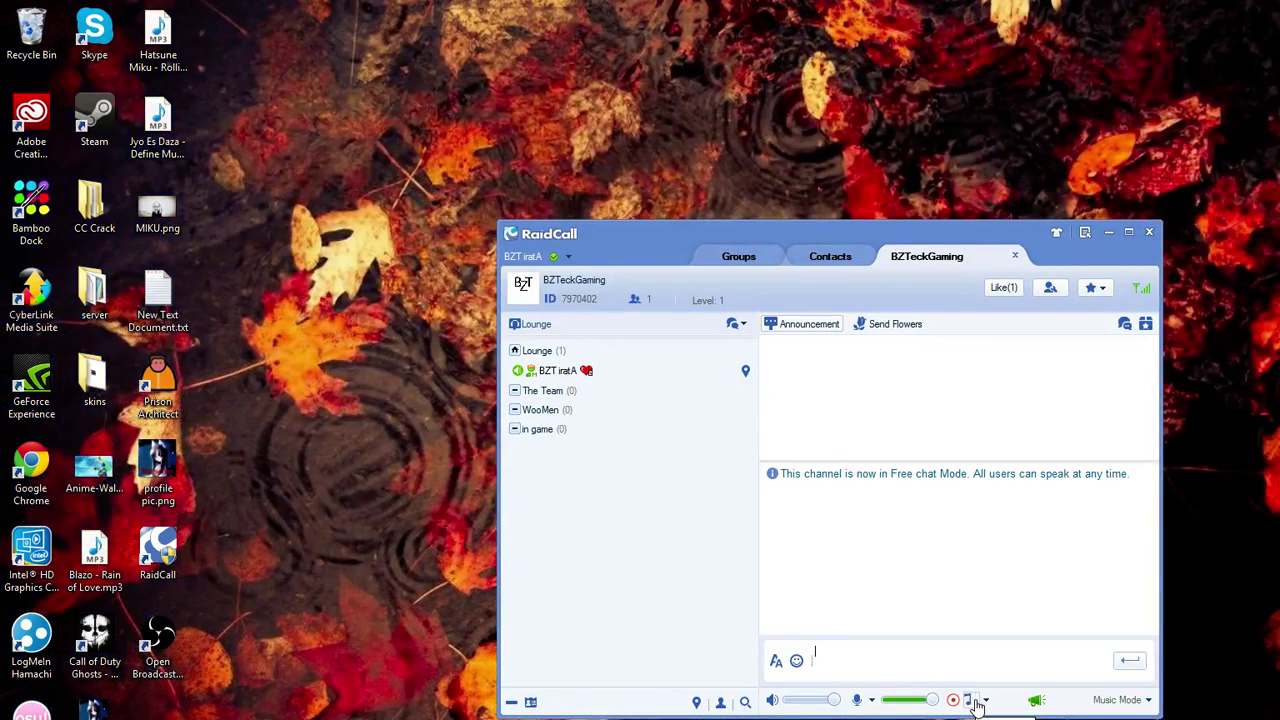
{"action": "left_click", "coordinate": [975, 702]}
{"action": "left_click", "coordinate": [1110, 700]}
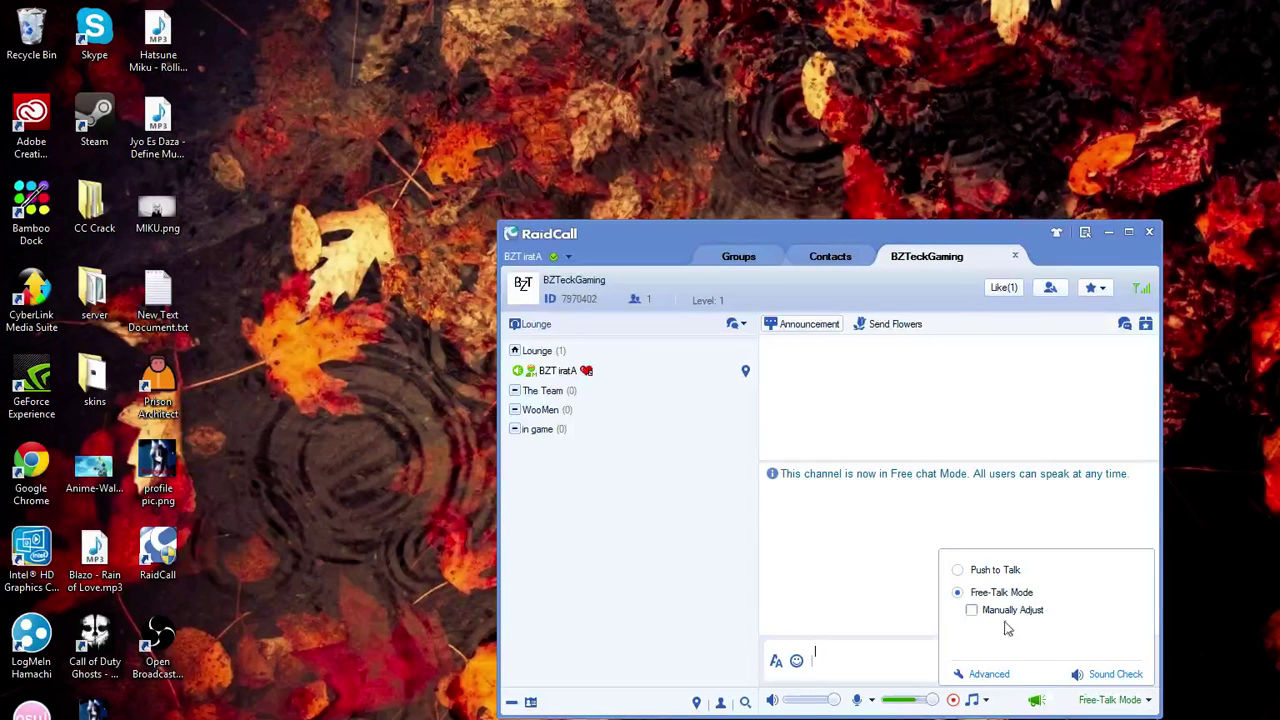
{"action": "left_click", "coordinate": [960, 570]}
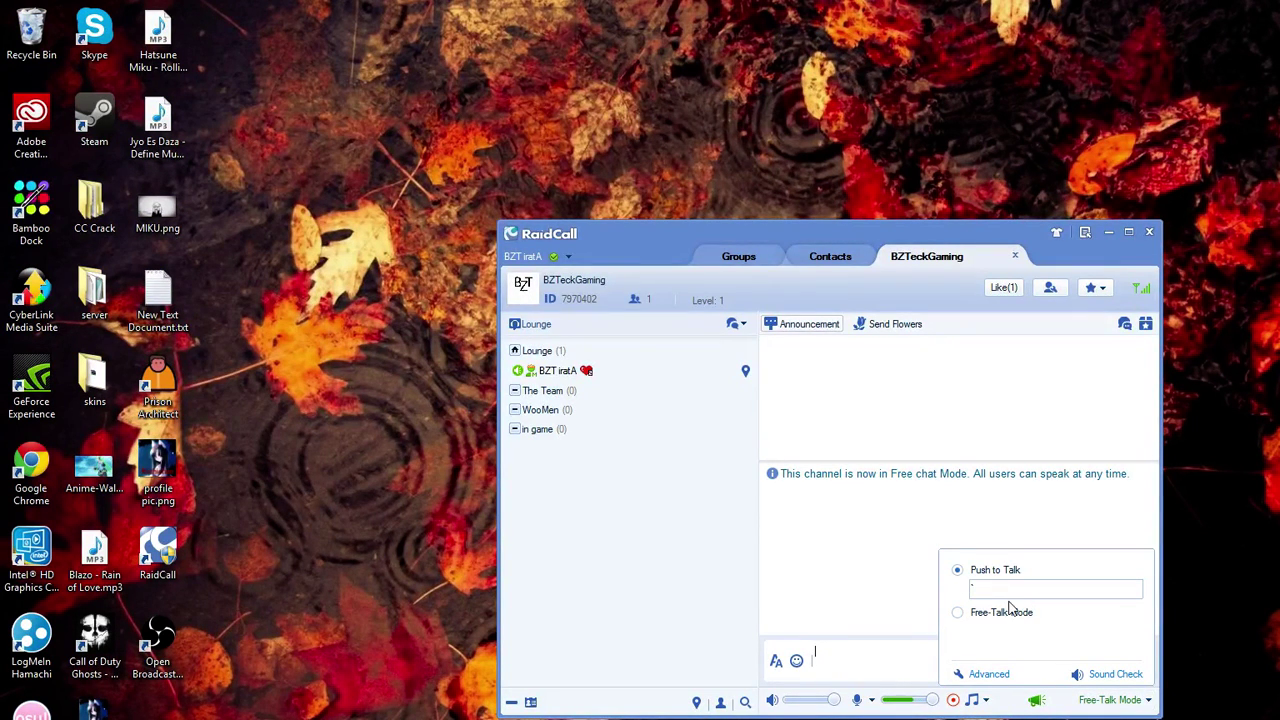
{"action": "left_click", "coordinate": [1000, 589]}
{"action": "key", "text": "1"}
{"action": "left_click", "coordinate": [1015, 612]}
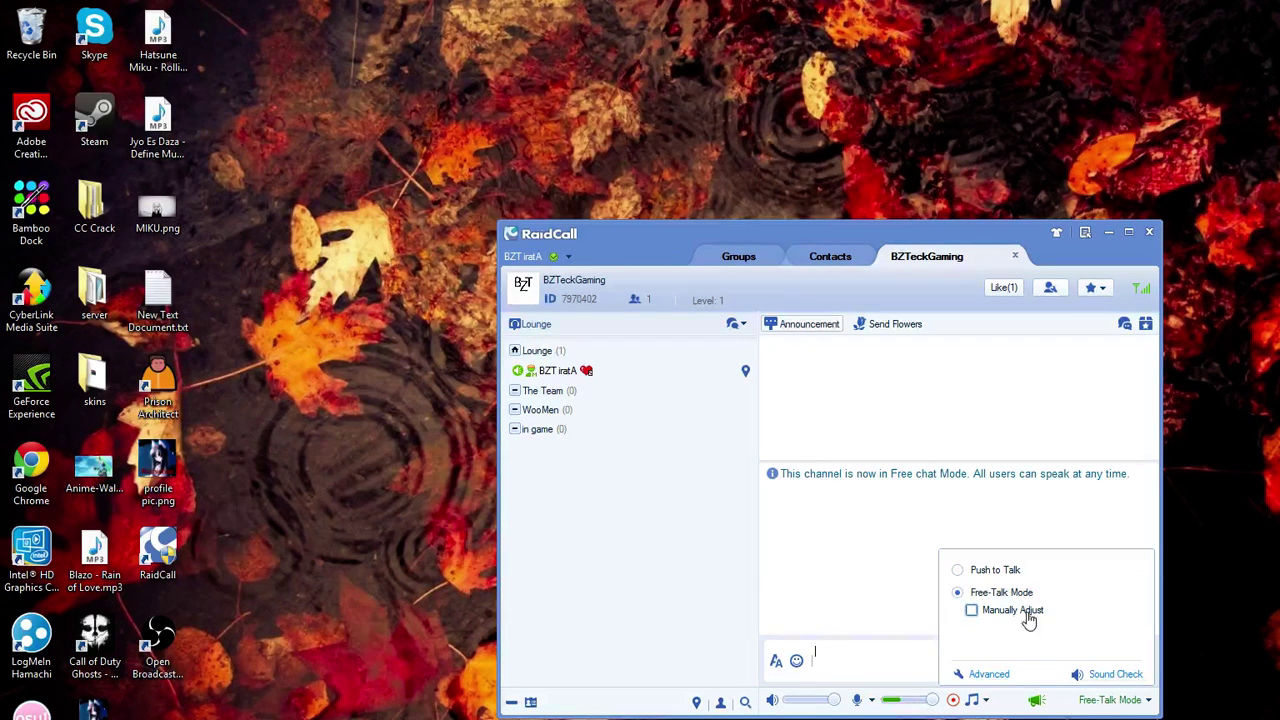
Run the Sound Check microphone test for other users being unable to hear you, and stop the test.
{"action": "left_click", "coordinate": [1108, 675]}
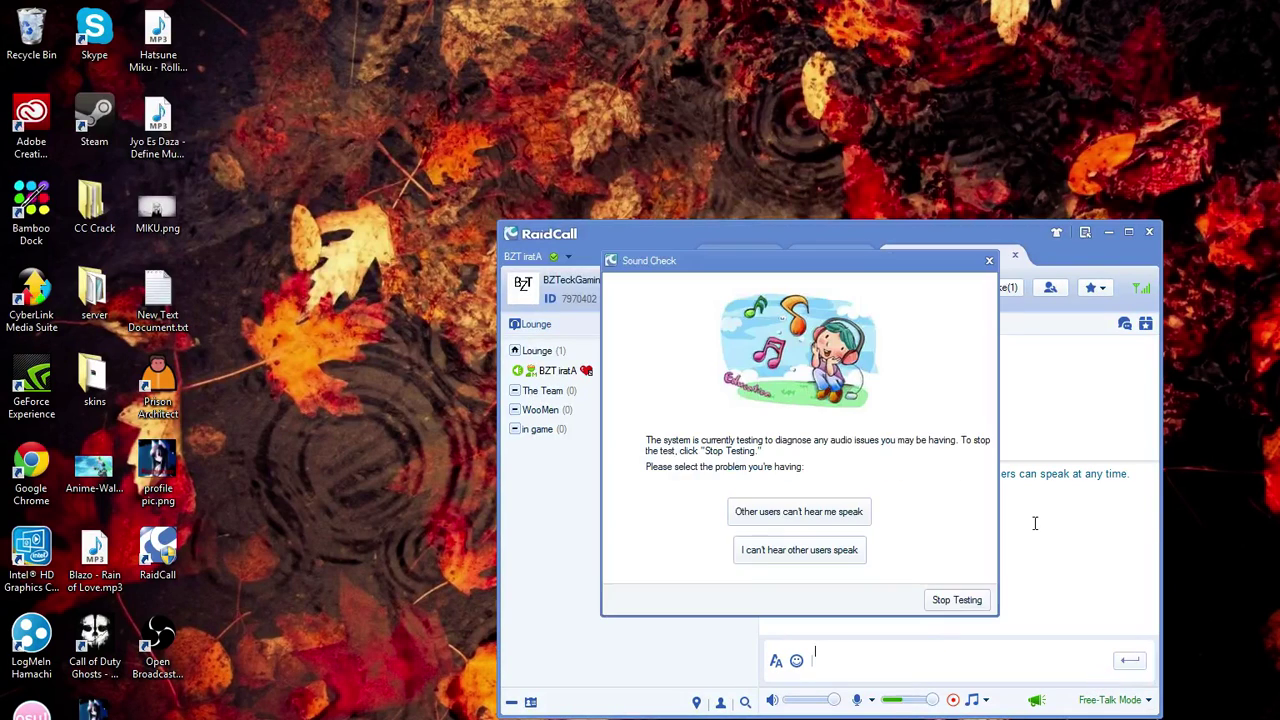
{"action": "left_click", "coordinate": [838, 513]}
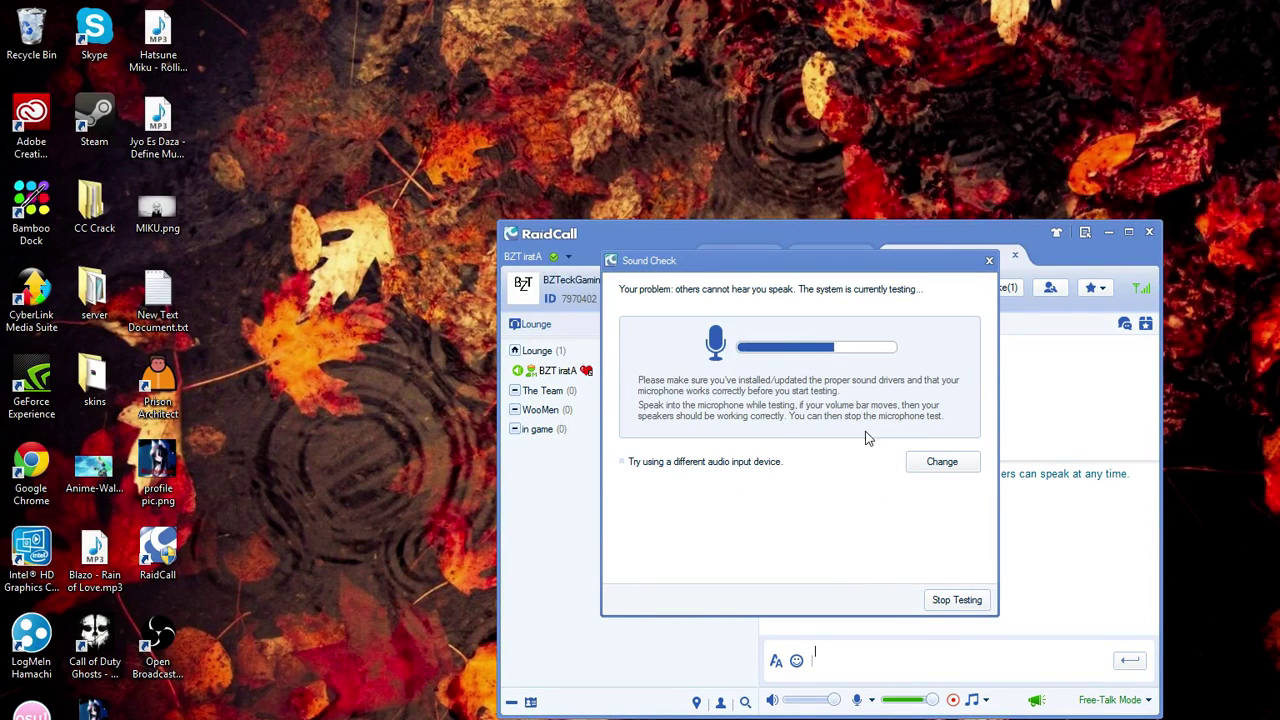
{"action": "left_click", "coordinate": [957, 600]}
Run the Sound Check for being unable to hear other users, play the speaker test sound, and close the check.
{"action": "left_click", "coordinate": [1110, 700]}
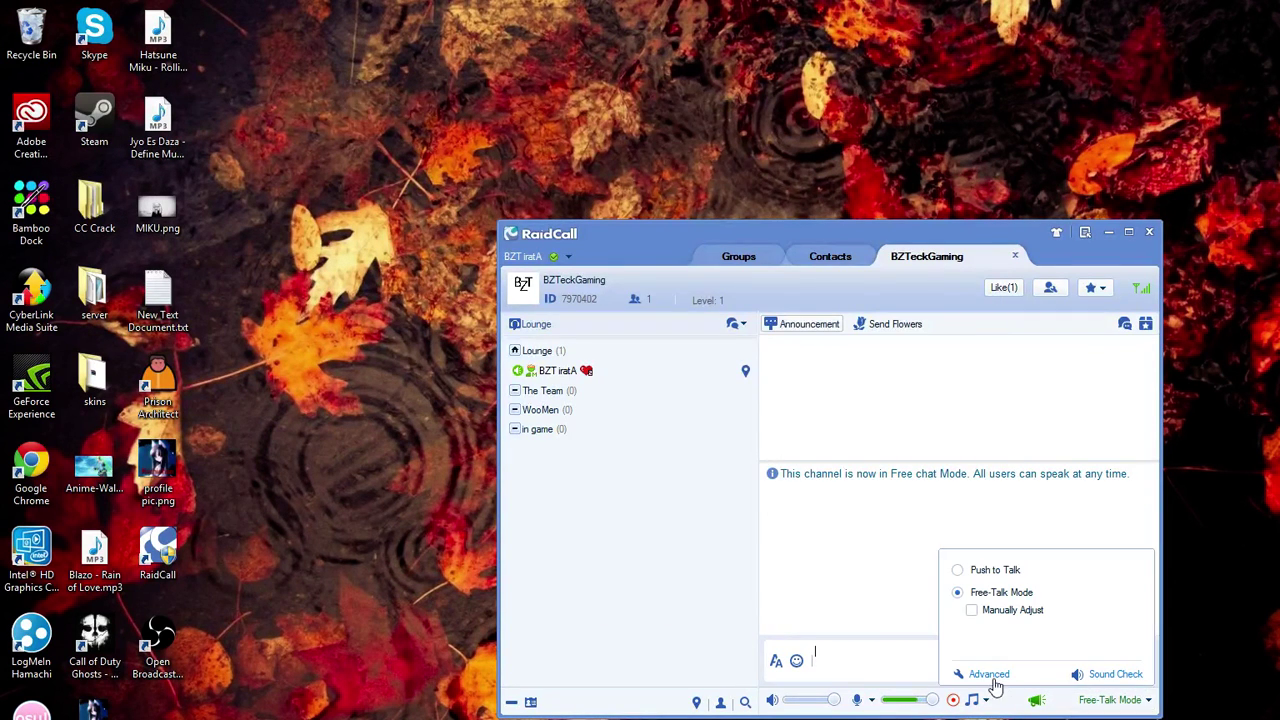
{"action": "left_click", "coordinate": [1100, 674]}
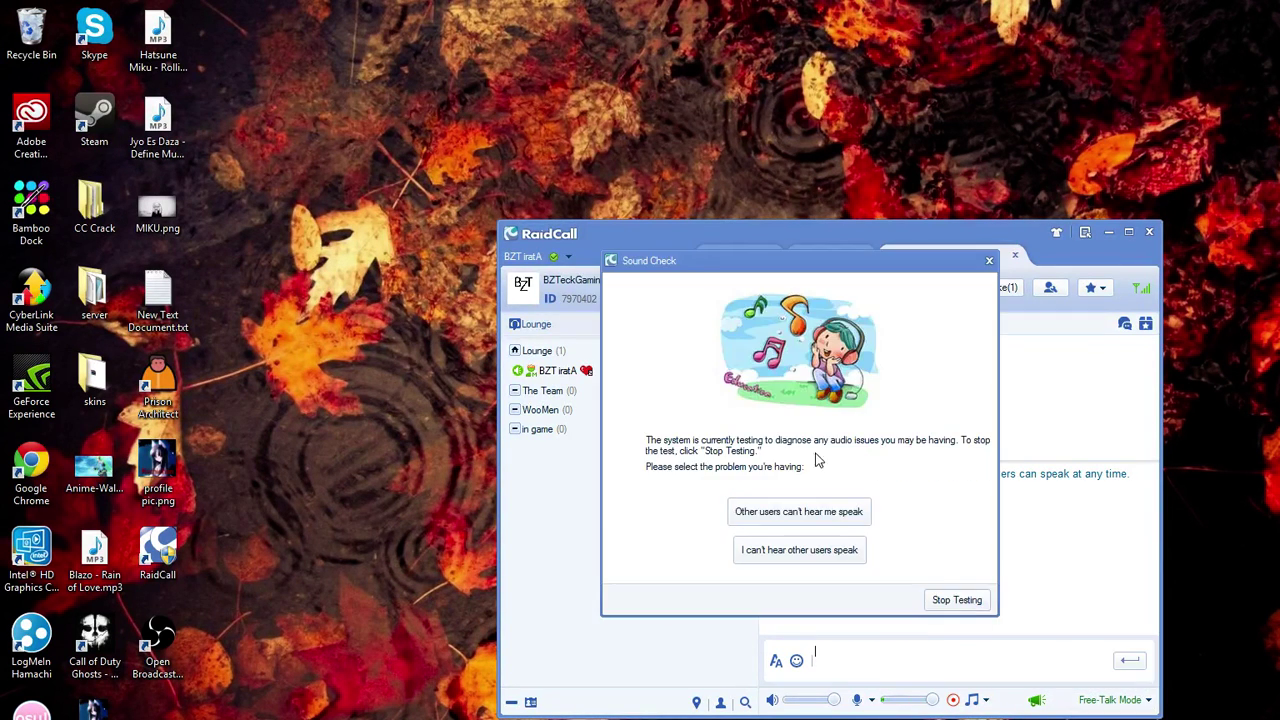
{"action": "left_click", "coordinate": [830, 560]}
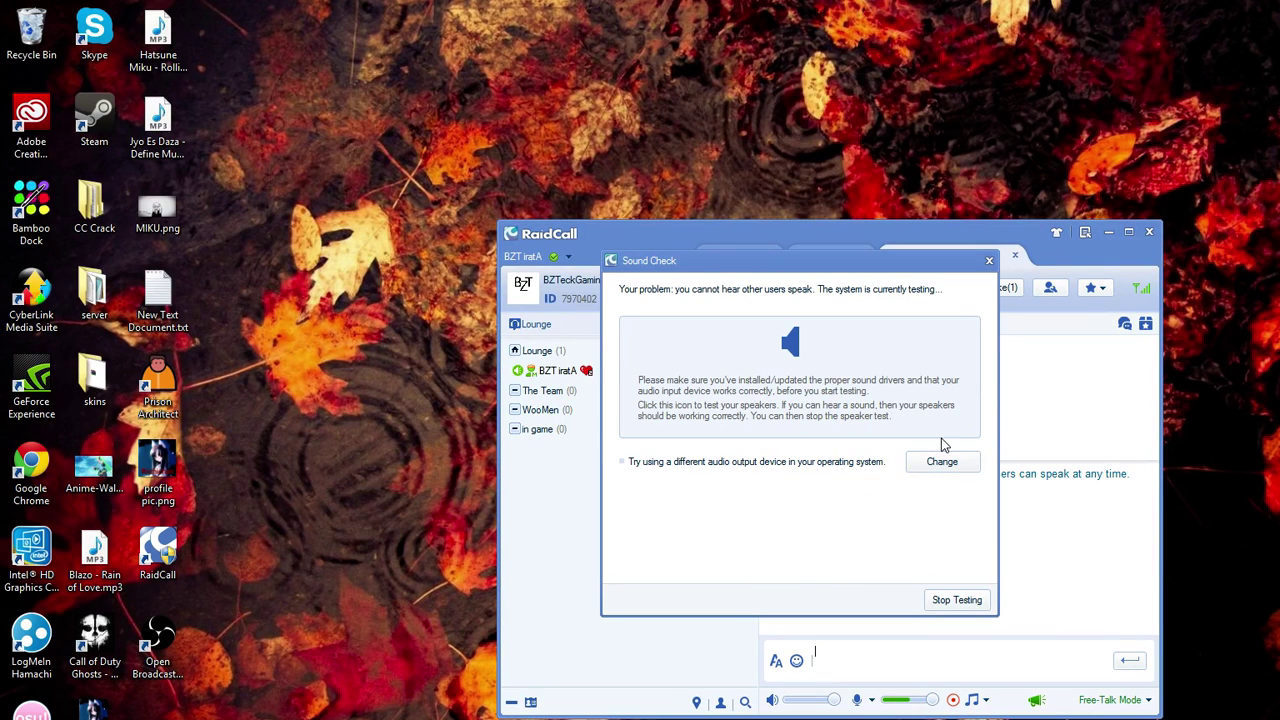
{"action": "left_click", "coordinate": [798, 343]}
{"action": "left_click", "coordinate": [989, 260]}
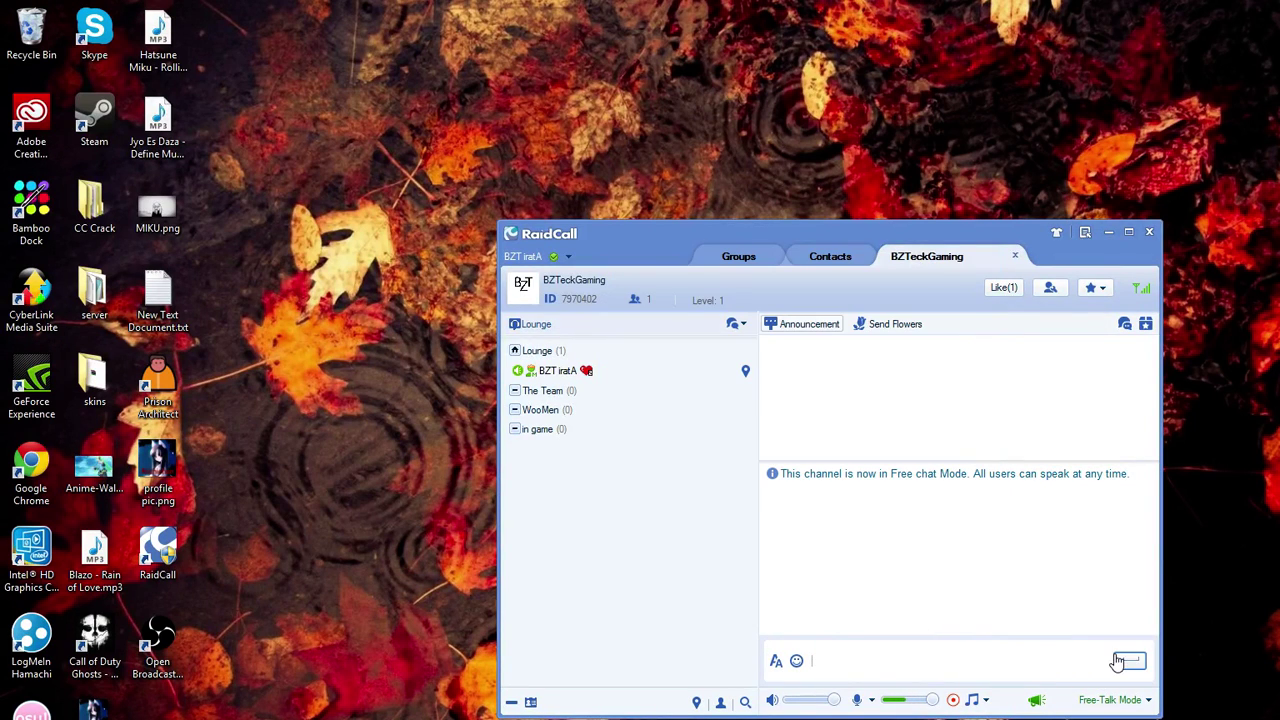
Send the message "khkh" in the group's text chat.
{"action": "type", "text": "khkh"}
{"action": "key", "text": "Return"}
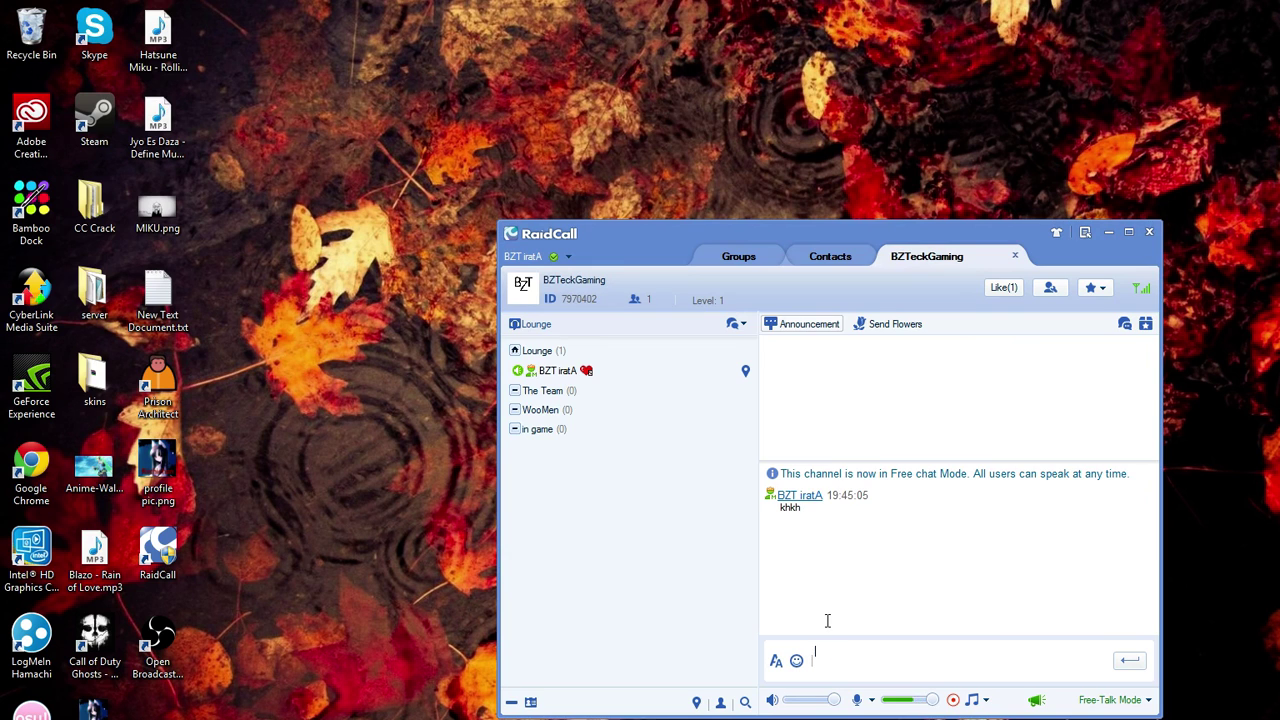
Delete the WooMen channel from the BZTeckGaming group.
{"action": "right_click", "coordinate": [587, 410]}
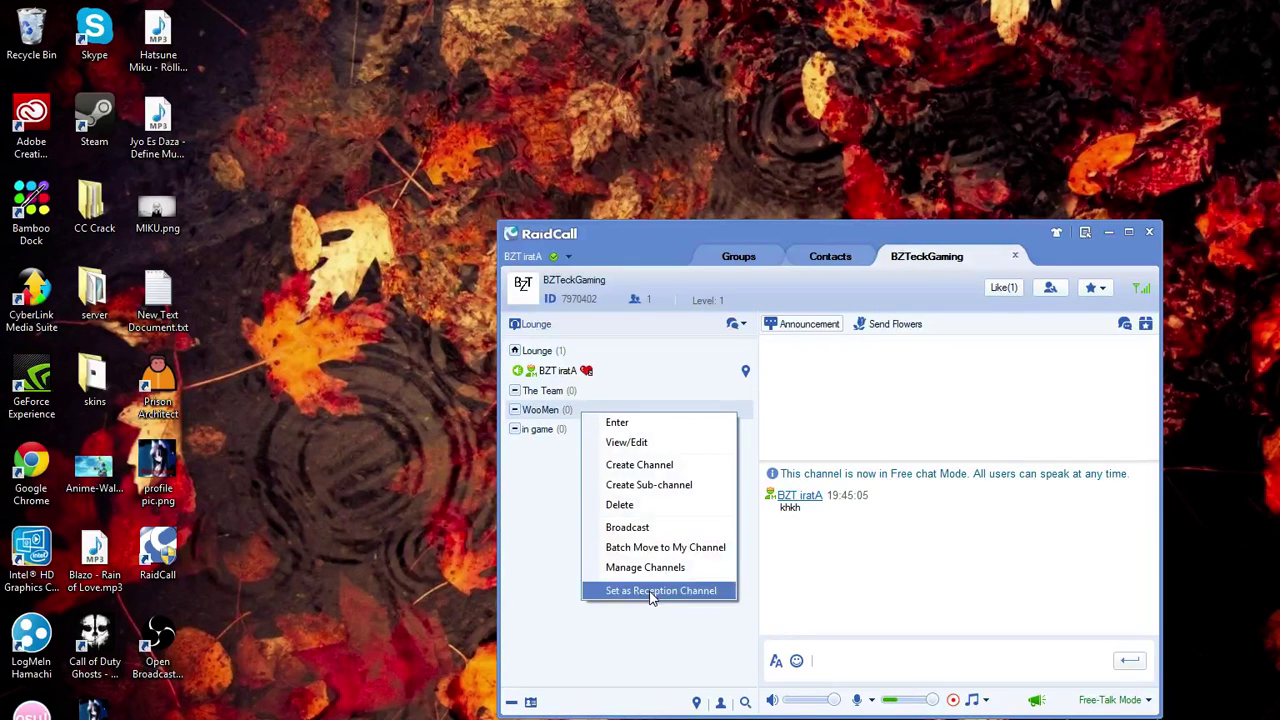
{"action": "left_click", "coordinate": [641, 517]}
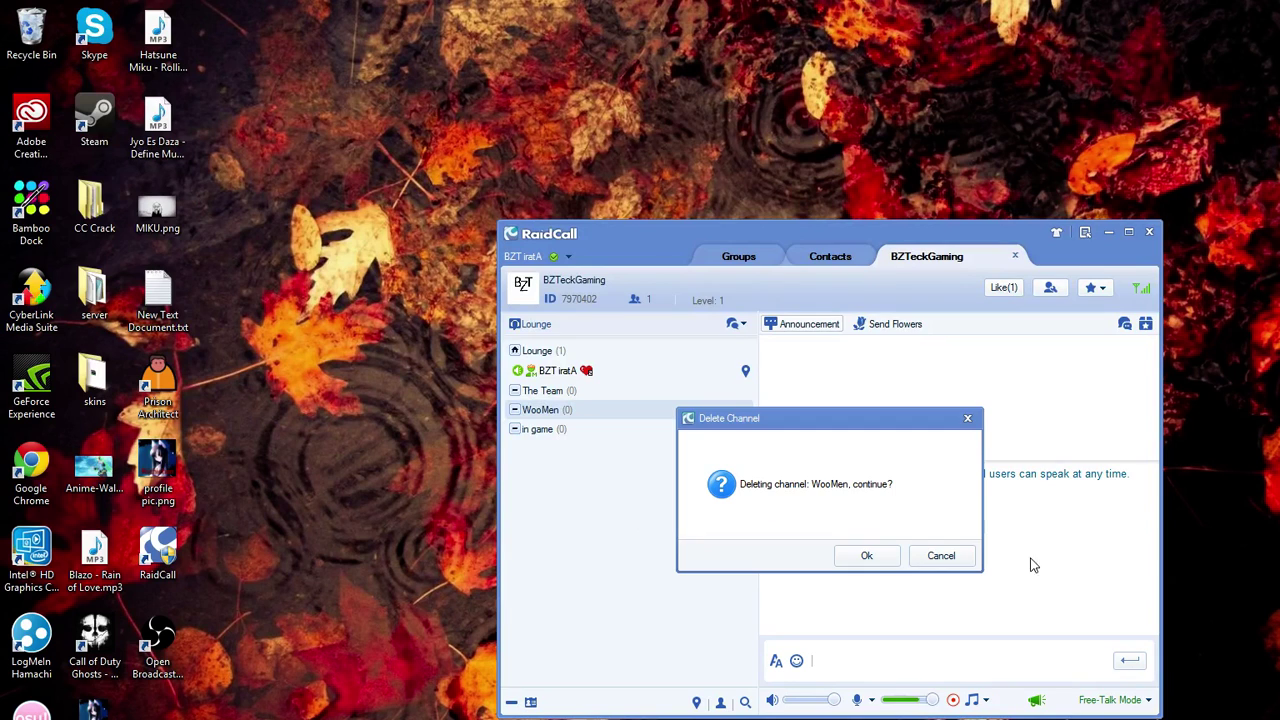
{"action": "left_click", "coordinate": [850, 557]}
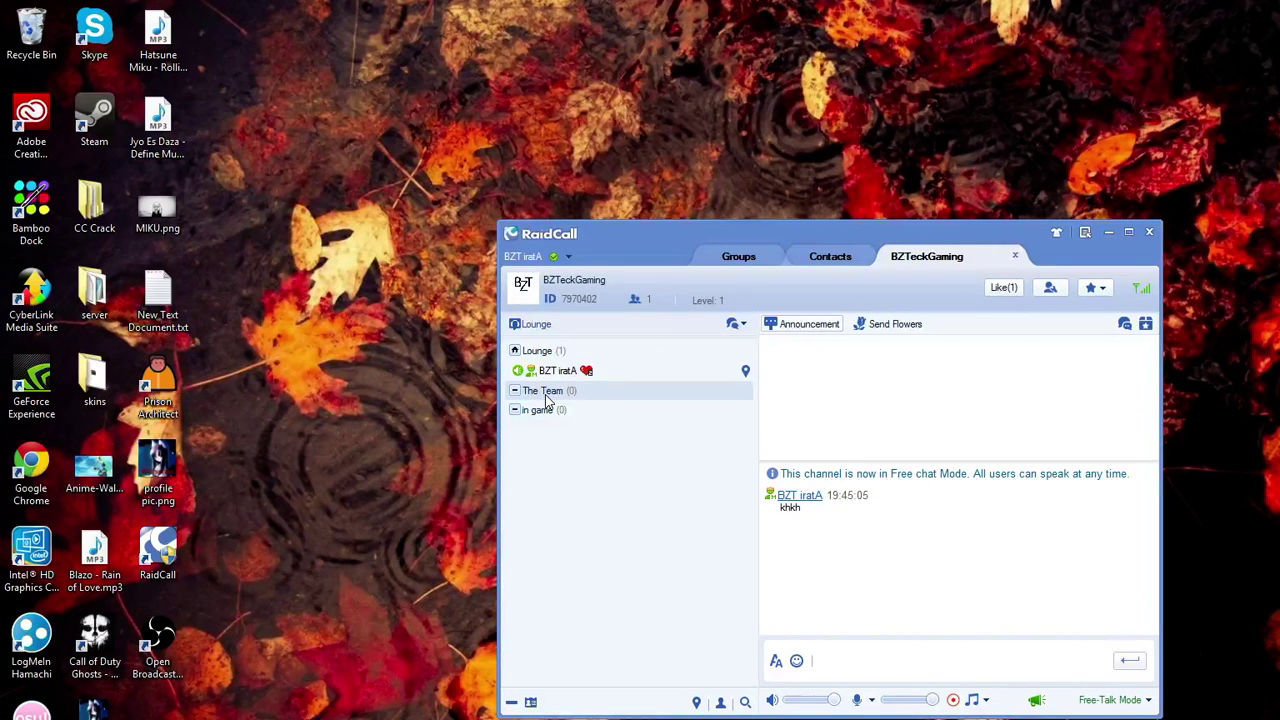
{"action": "left_click_drag", "start_coordinate": [898, 547], "coordinate": [768, 490]}
{"action": "left_click", "coordinate": [824, 614]}
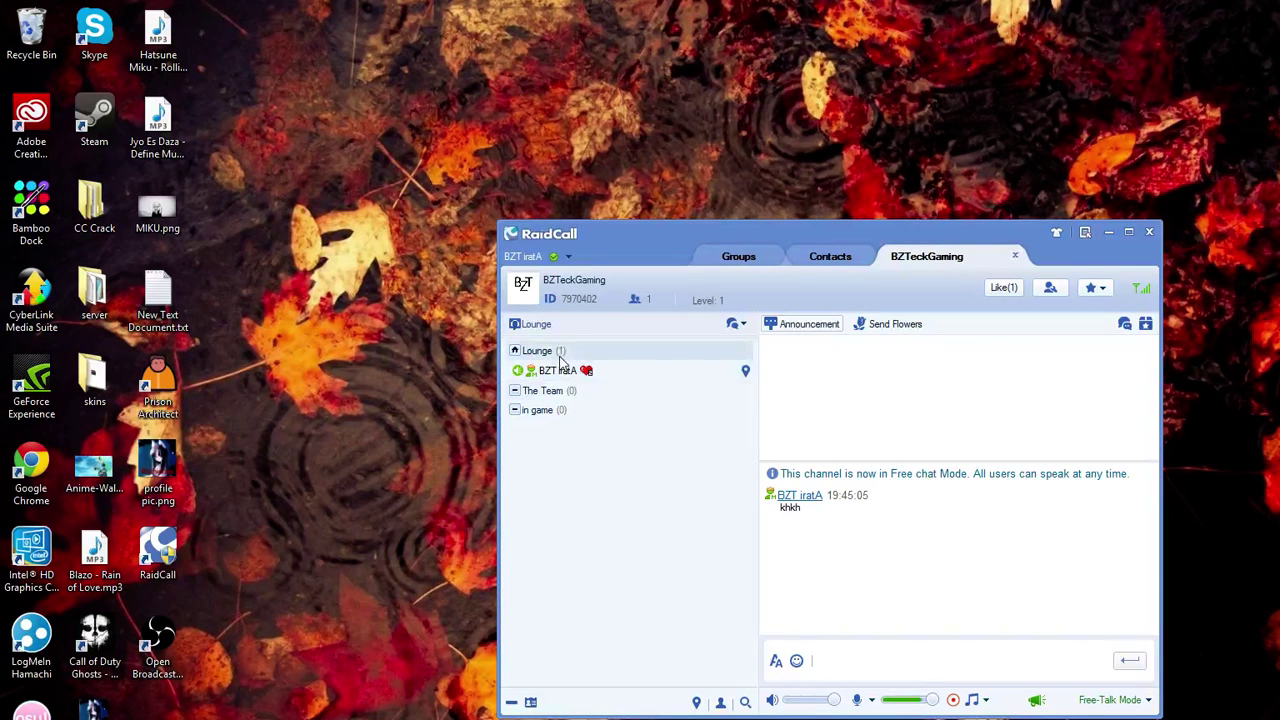
{"action": "mouse_move", "coordinate": [569, 375]}
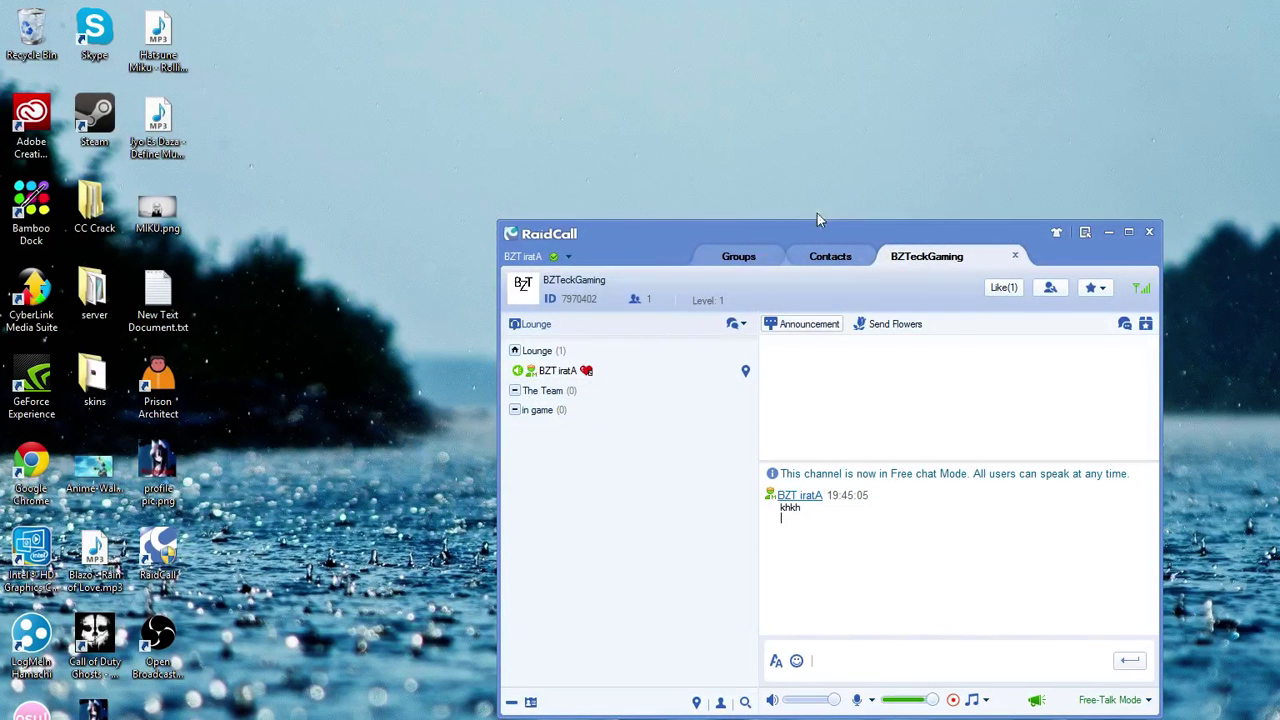
Open Skype from the desktop, move the RaidCall window aside, and narrow the Skype window so both are in view.
{"action": "left_click_drag", "start_coordinate": [660, 240], "coordinate": [704, 184]}
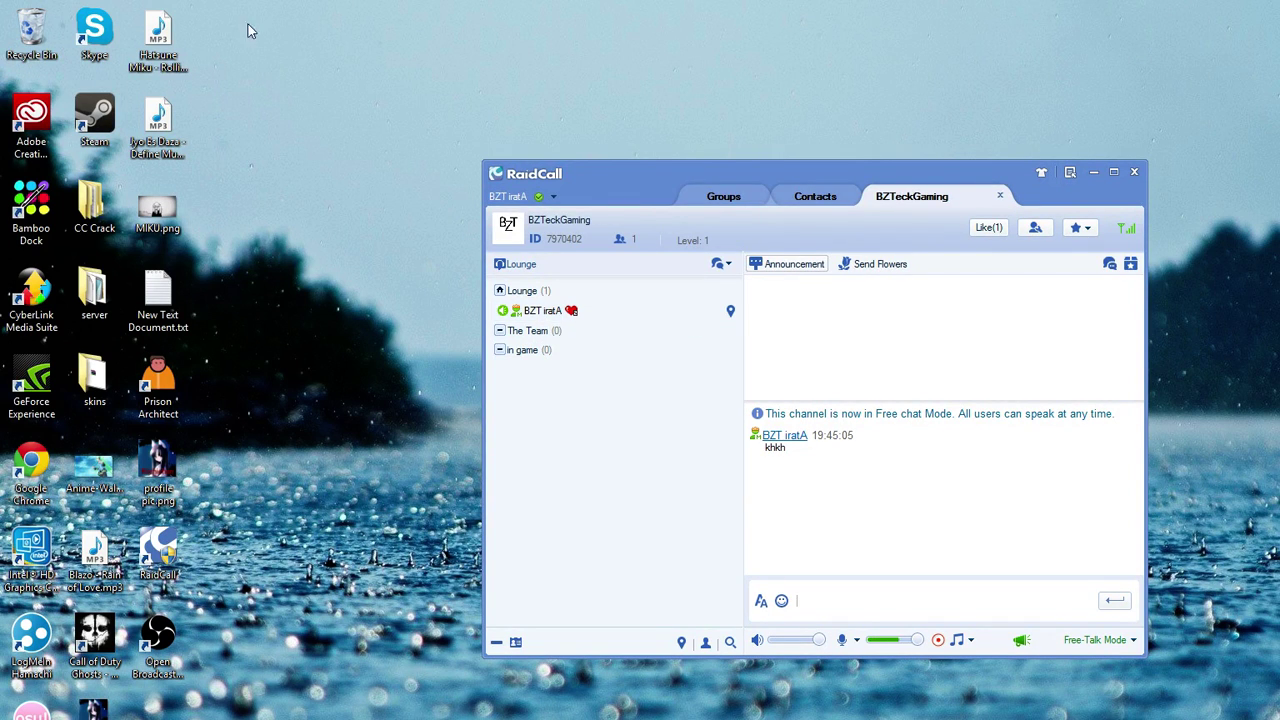
{"action": "double_click", "coordinate": [94, 35]}
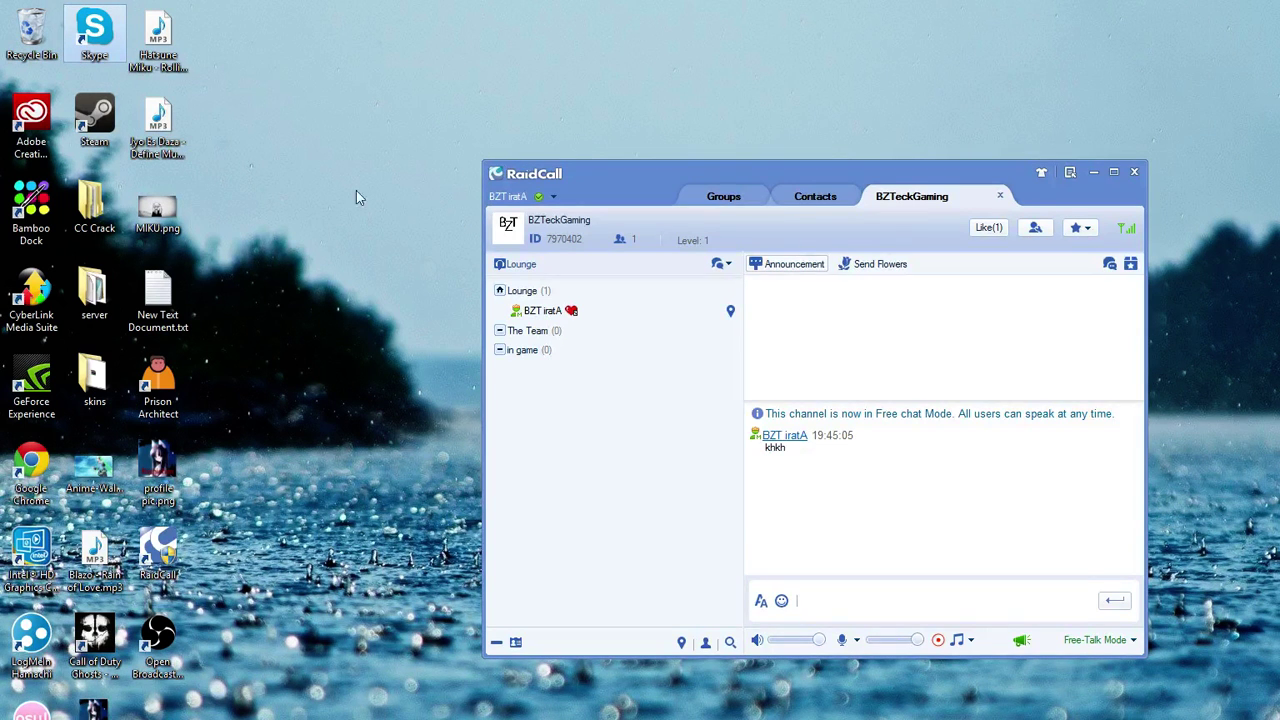
{"action": "left_click_drag", "start_coordinate": [600, 226], "coordinate": [118, 165]}
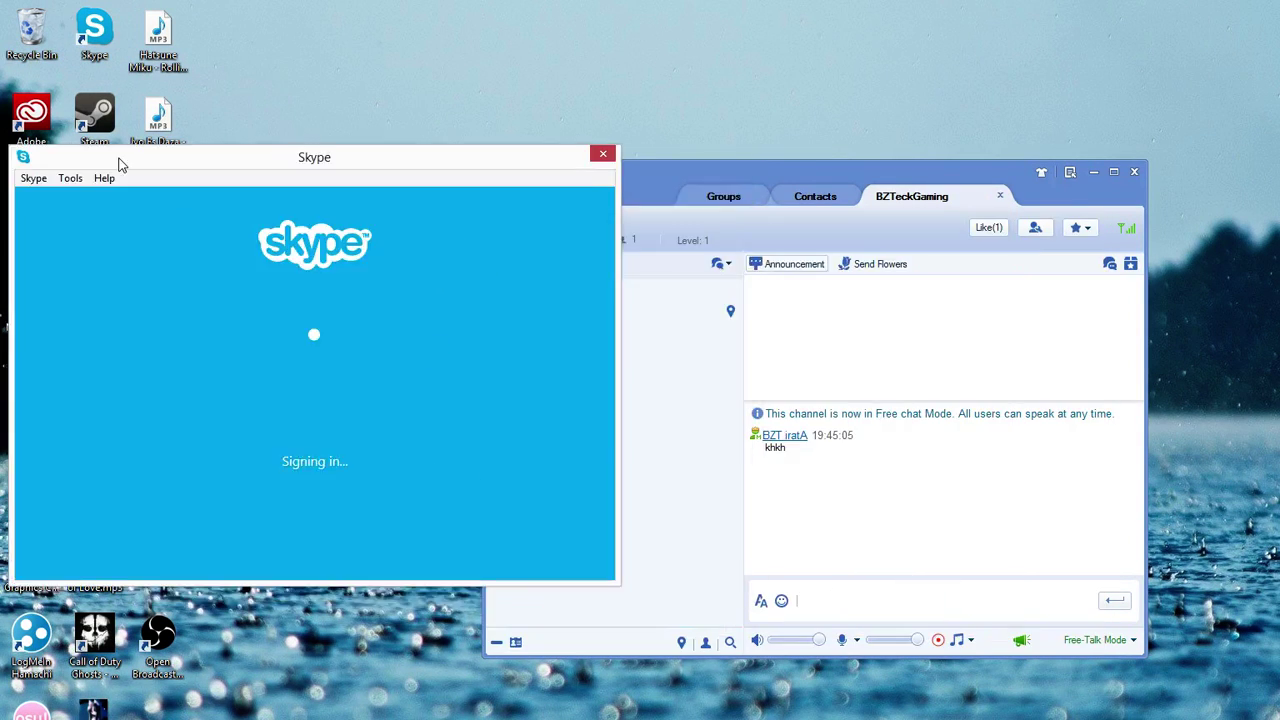
{"action": "left_click_drag", "start_coordinate": [810, 163], "coordinate": [1051, 197]}
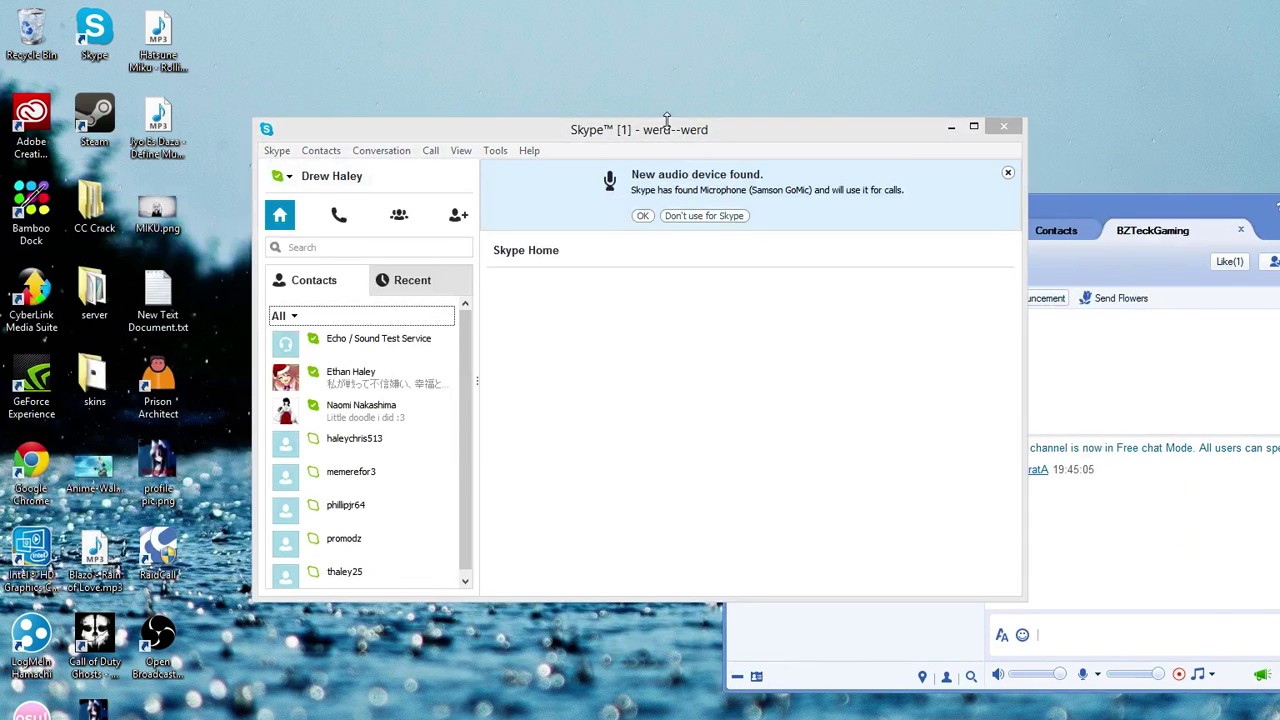
{"action": "left_click_drag", "start_coordinate": [667, 120], "coordinate": [667, 132]}
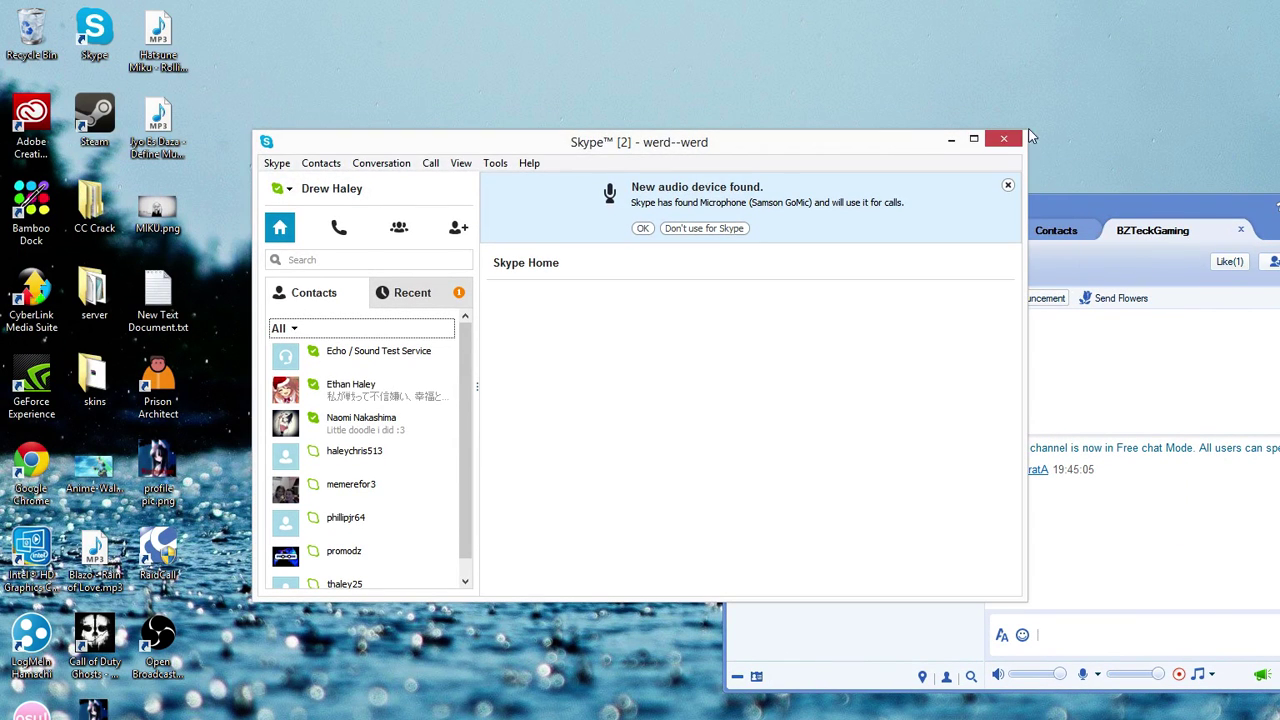
{"action": "left_click_drag", "start_coordinate": [1030, 136], "coordinate": [846, 138]}
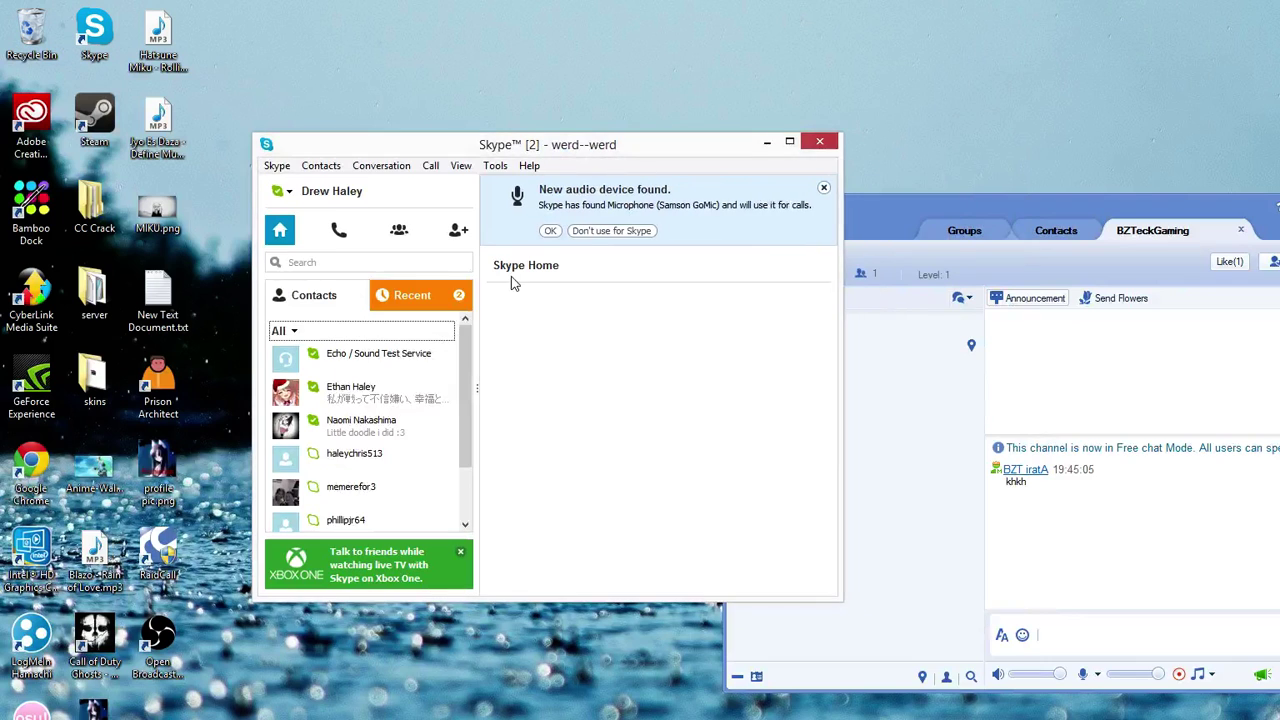
View the two recent group conversations in Skype and read the larger group's messages through to the end.
{"action": "left_click", "coordinate": [417, 295]}
{"action": "left_click", "coordinate": [425, 420]}
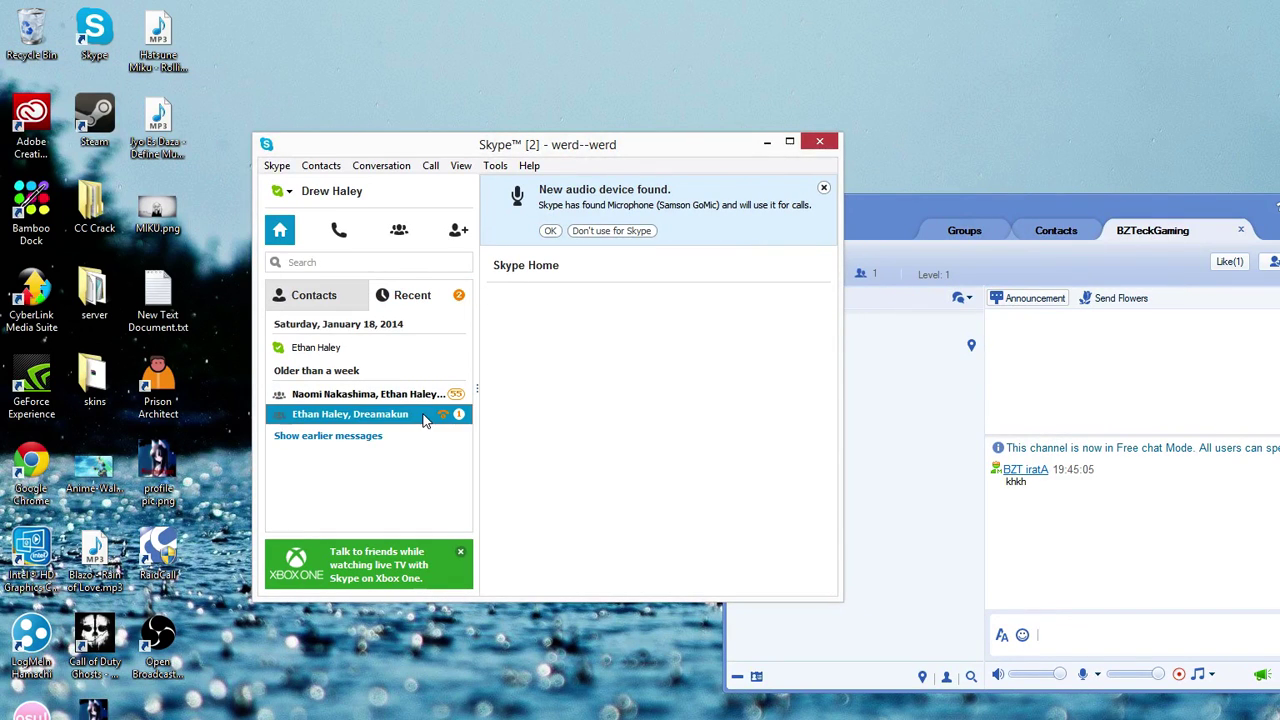
{"action": "left_click", "coordinate": [427, 400]}
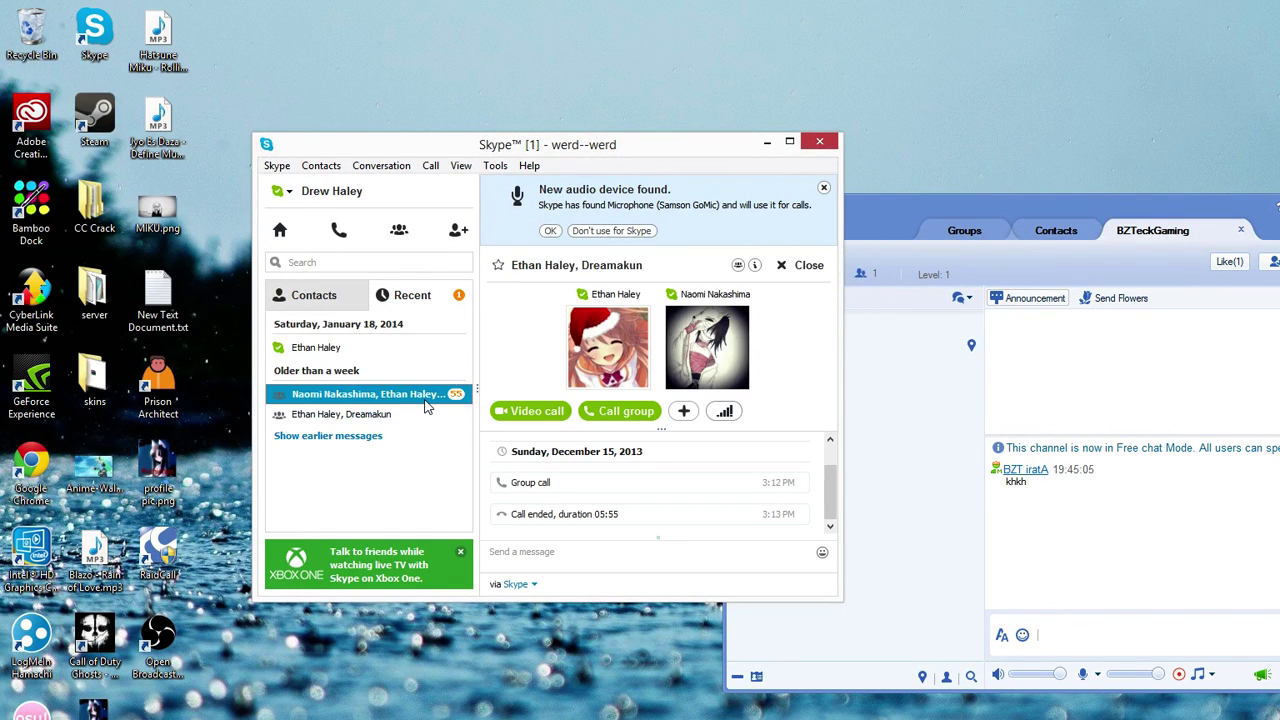
{"action": "scroll", "coordinate": [590, 525], "scroll_direction": "down", "scroll_amount": 3}
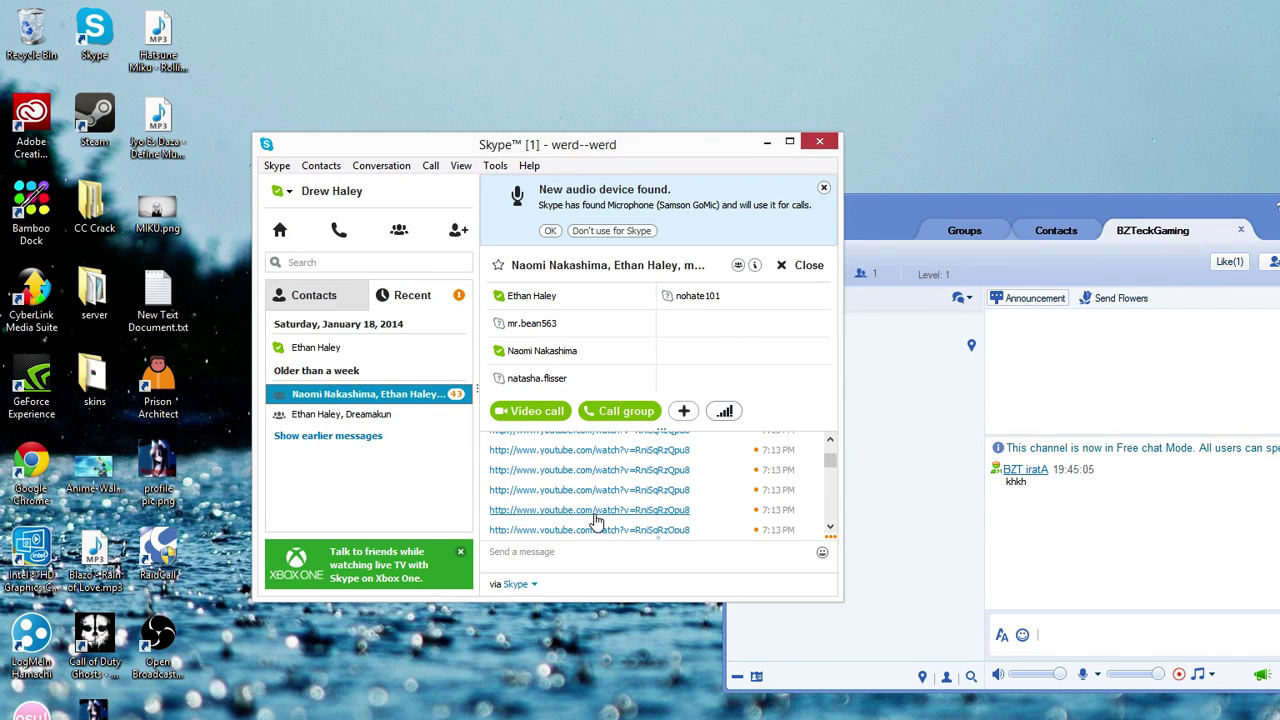
{"action": "scroll", "coordinate": [810, 497], "scroll_direction": "down", "scroll_amount": 10}
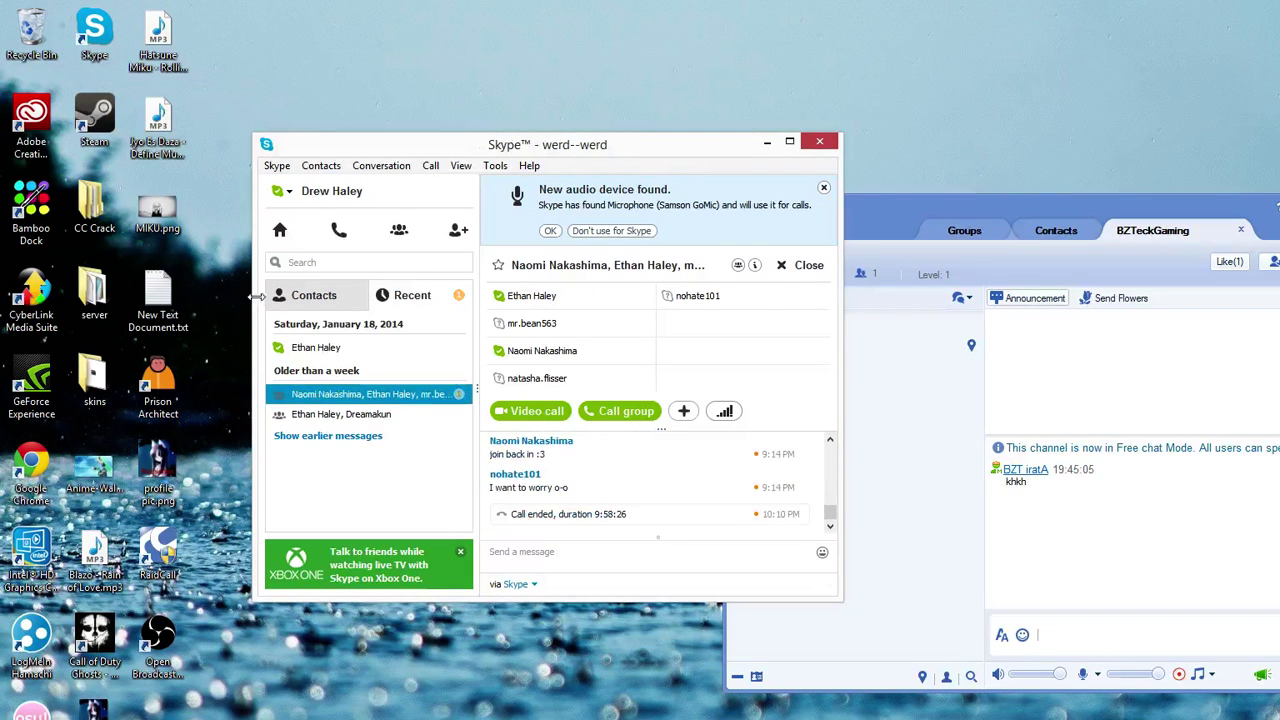
Return to the Skype contact list, dismiss the new audio device notice, and move the window away from RaidCall.
{"action": "left_click", "coordinate": [314, 295]}
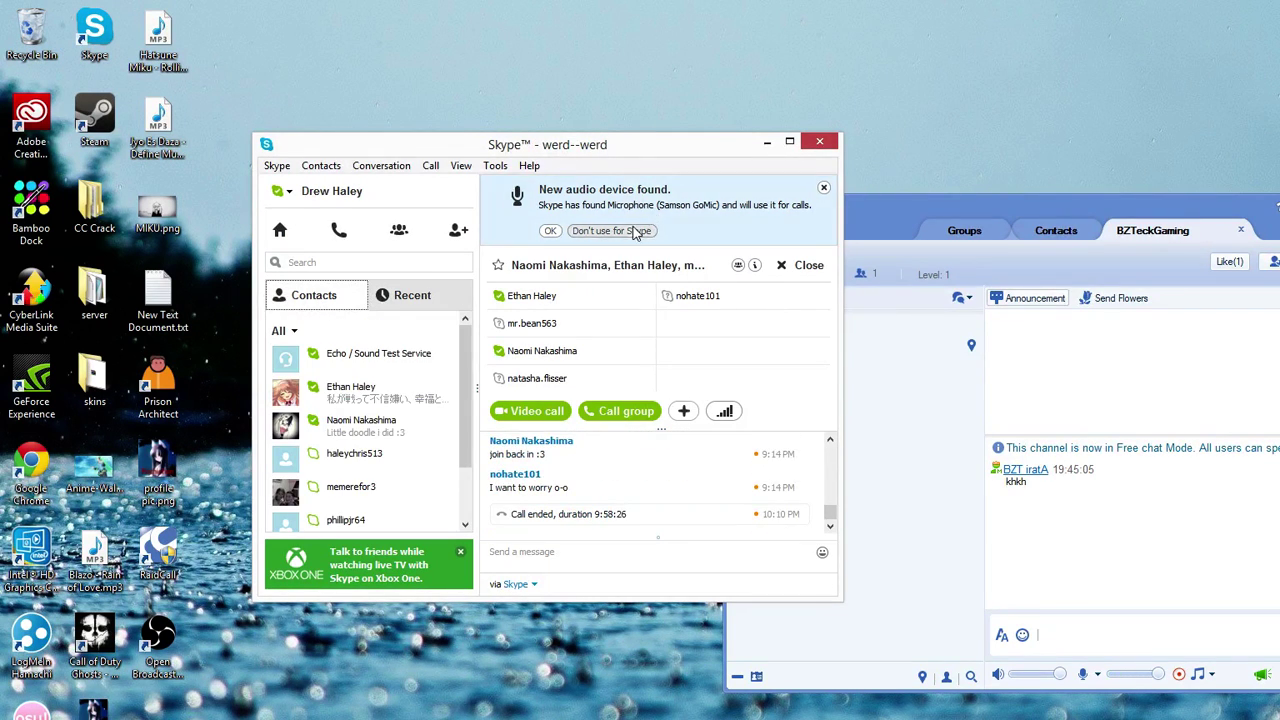
{"action": "left_click", "coordinate": [823, 188]}
{"action": "left_click_drag", "start_coordinate": [640, 148], "coordinate": [485, 138]}
Check the Skype contact filter options without changing them, and open the contact listed below the sound test service.
{"action": "left_click", "coordinate": [270, 322]}
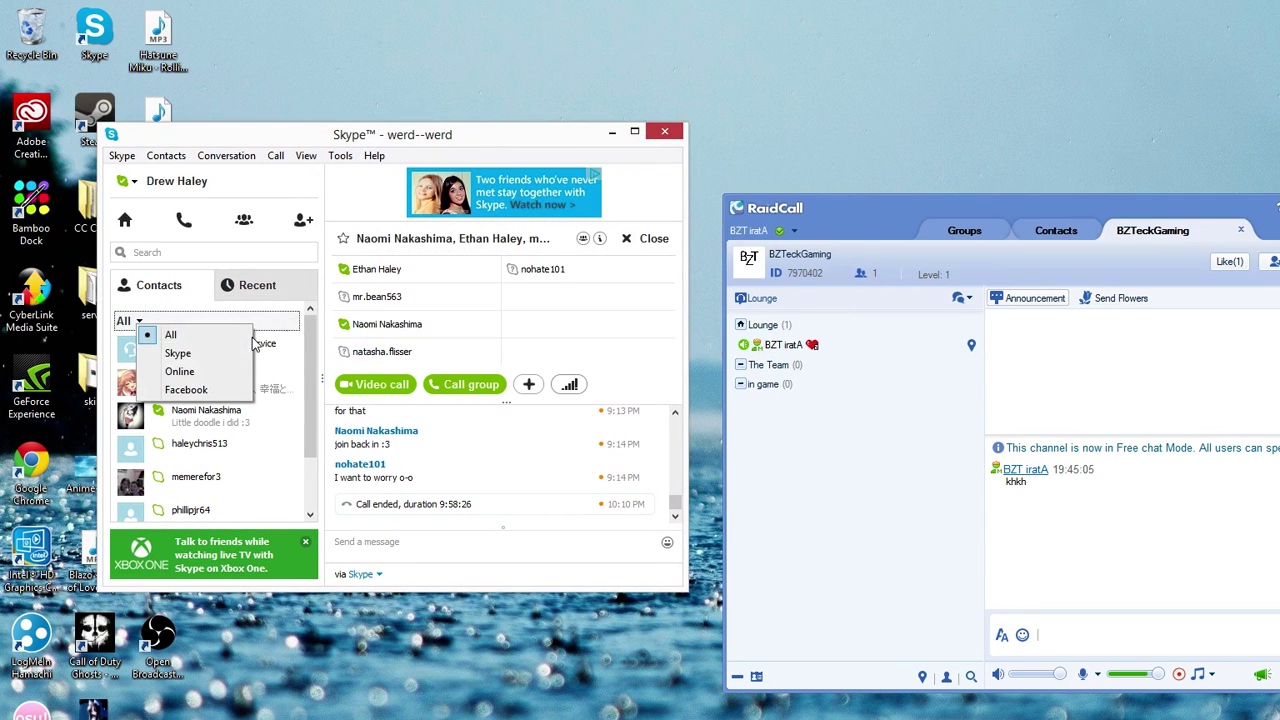
{"action": "left_click", "coordinate": [290, 386]}
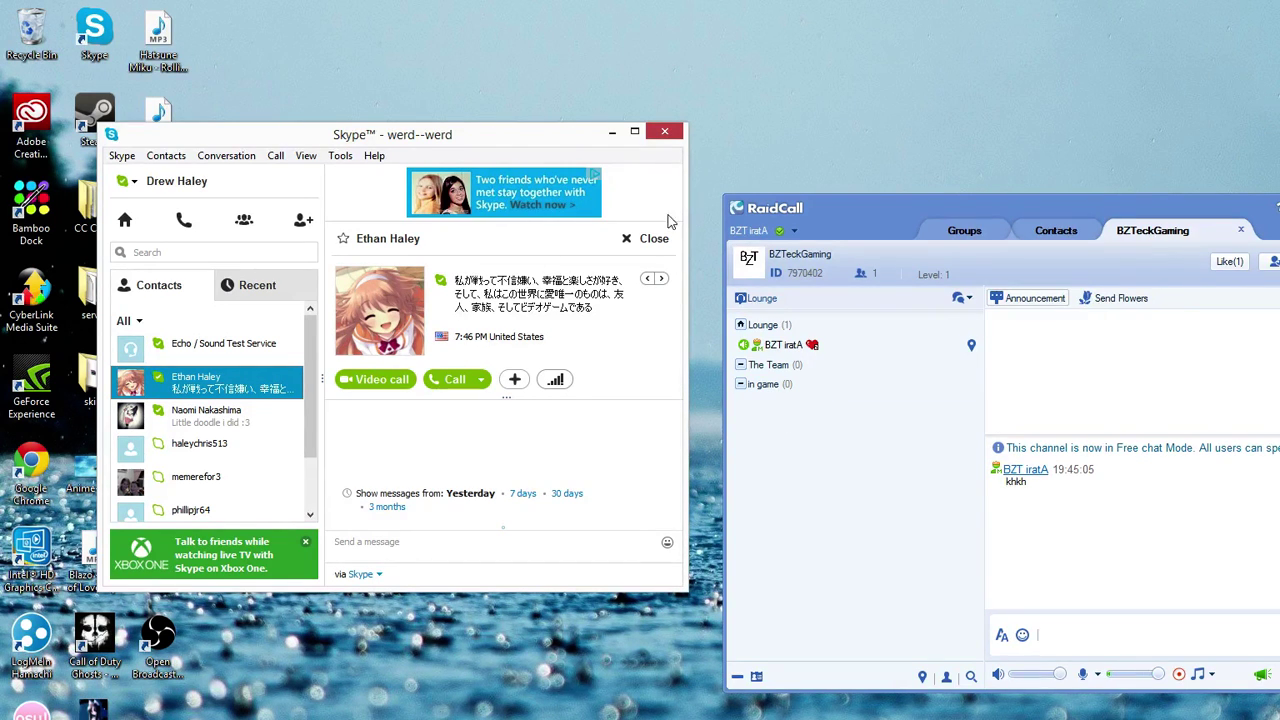
Close Skype and move the RaidCall window back toward the middle of the desktop.
{"action": "left_click", "coordinate": [668, 138]}
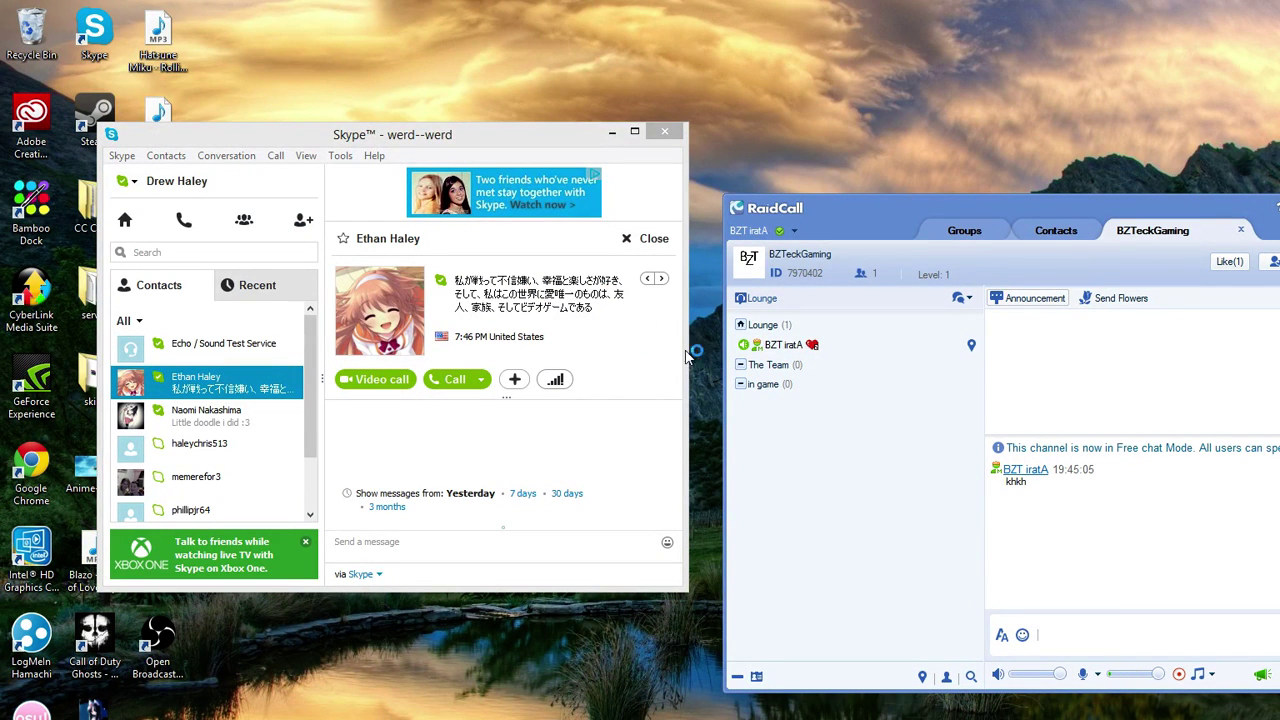
{"action": "key", "text": "alt+F4"}
{"action": "left_click", "coordinate": [838, 507]}
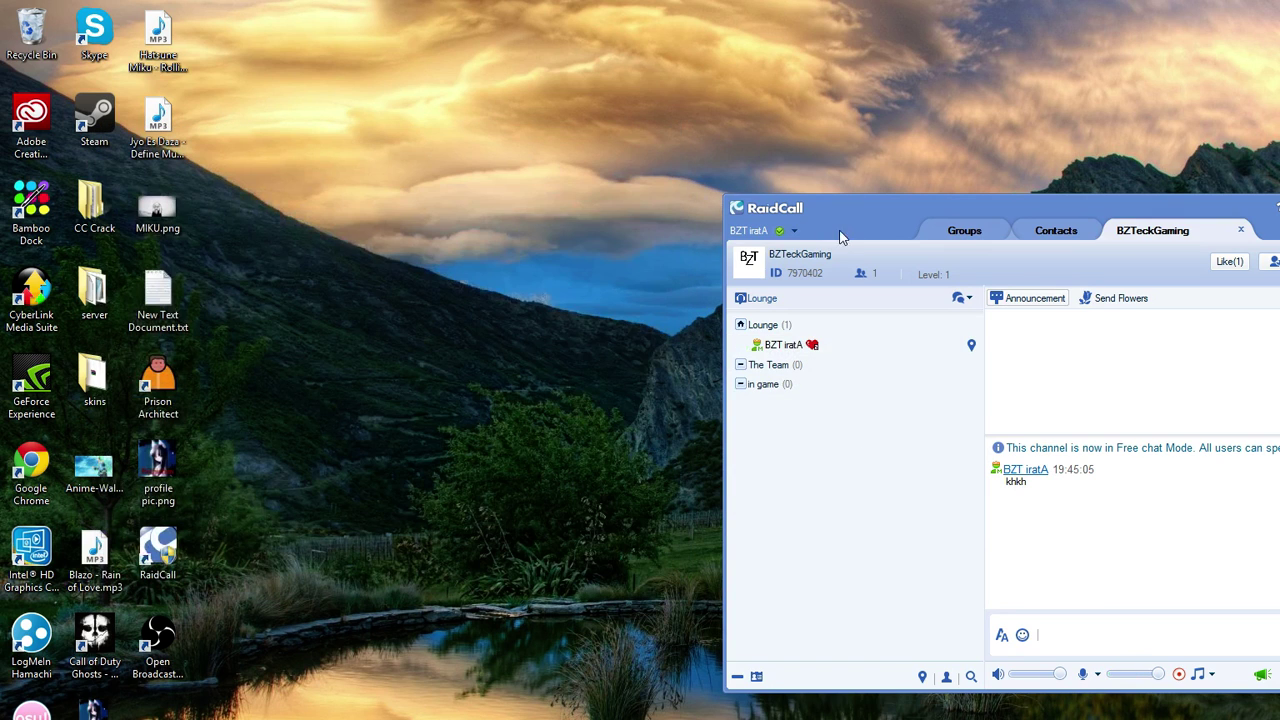
{"action": "left_click_drag", "start_coordinate": [842, 212], "coordinate": [531, 180]}
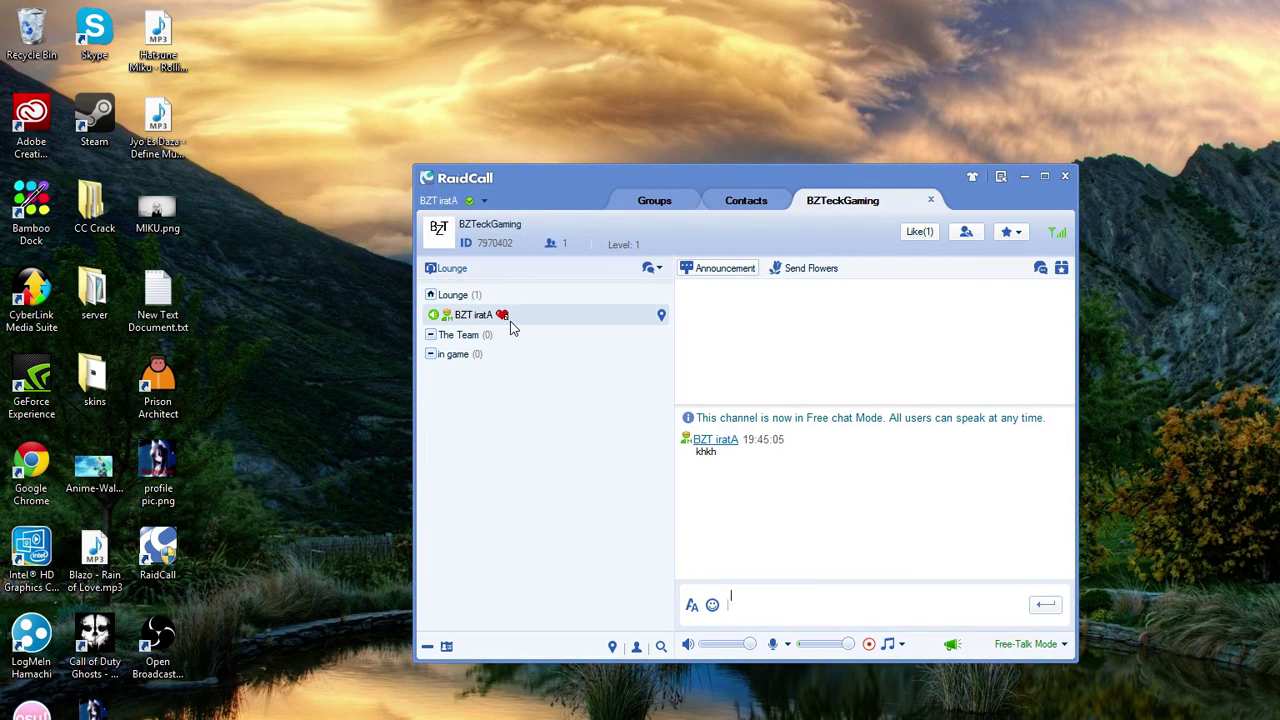
Create a top-level channel named "2 player group" in the BZTeckGaming group.
{"action": "left_click", "coordinate": [480, 359]}
{"action": "right_click", "coordinate": [453, 416]}
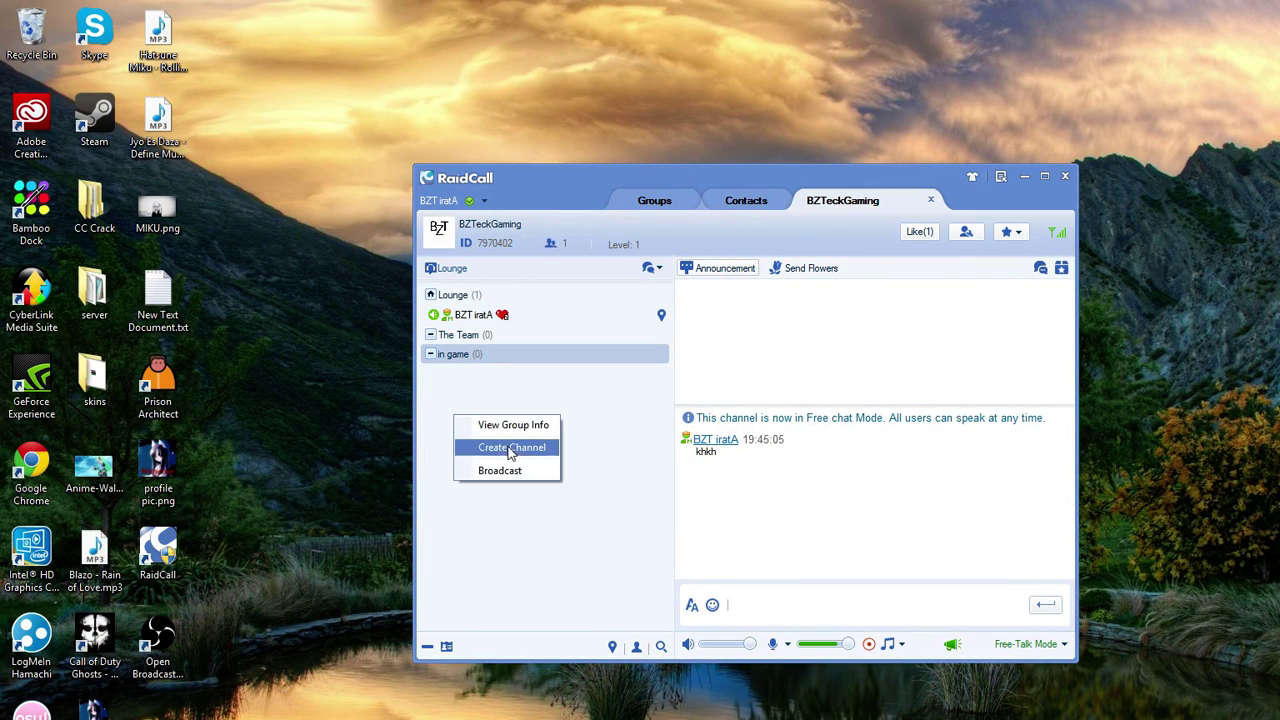
{"action": "left_click", "coordinate": [519, 452]}
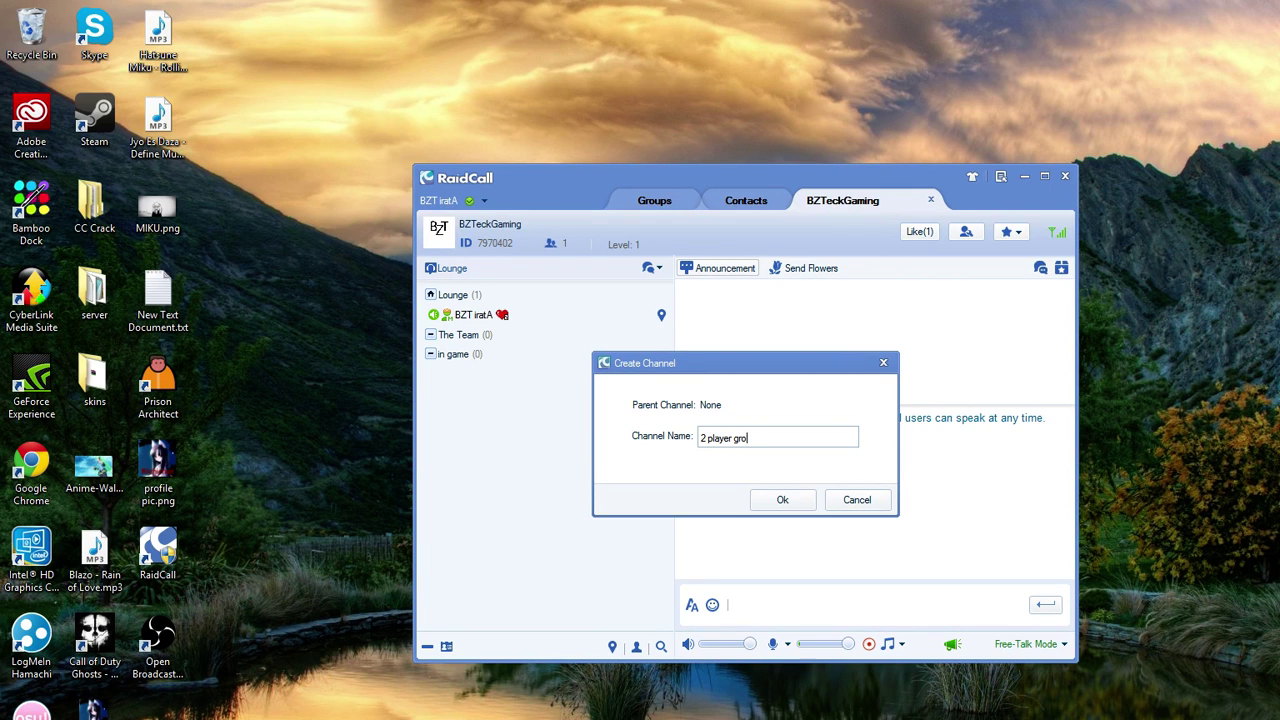
{"action": "key", "text": "Return"}
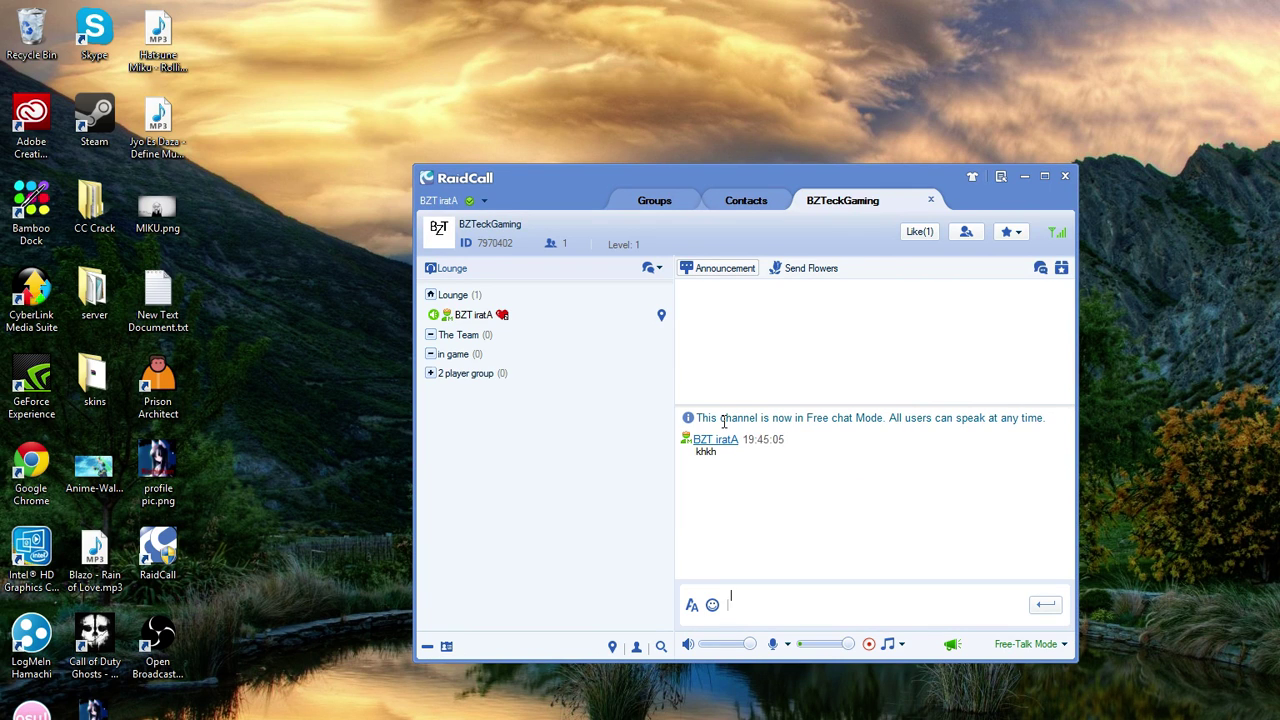
Set the slots of the "2 player group" channel to 2 and save the channel settings.
{"action": "right_click", "coordinate": [489, 379]}
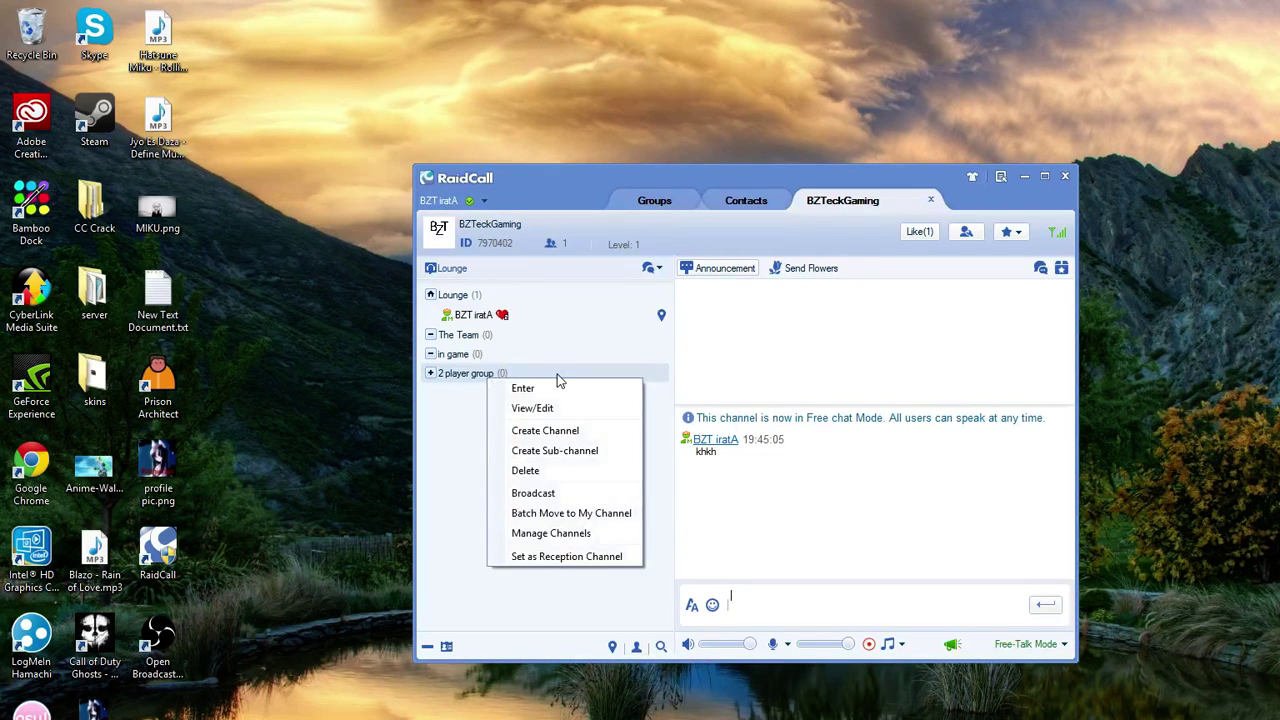
{"action": "left_click", "coordinate": [561, 416]}
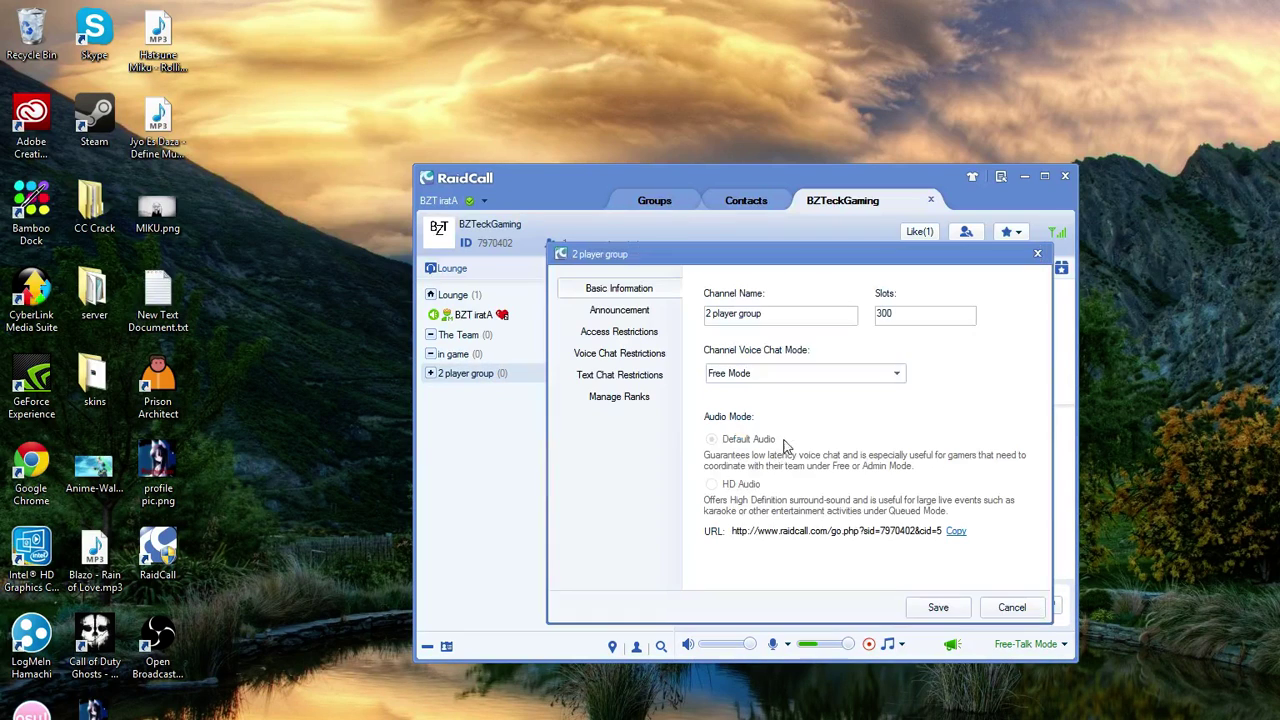
{"action": "double_click", "coordinate": [908, 313]}
{"action": "type", "text": "2"}
{"action": "left_click", "coordinate": [938, 607]}
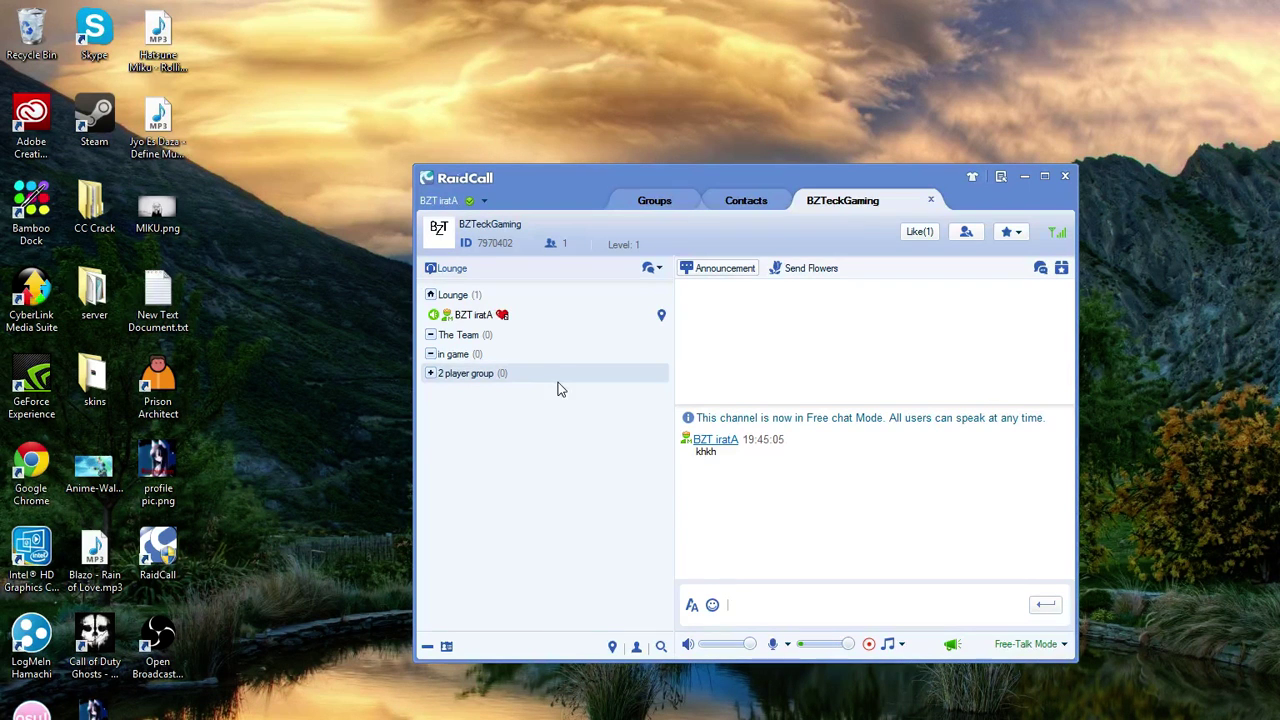
Create a top-level channel named "2 player group #2" and enter the original "2 player group" channel.
{"action": "right_click", "coordinate": [487, 452]}
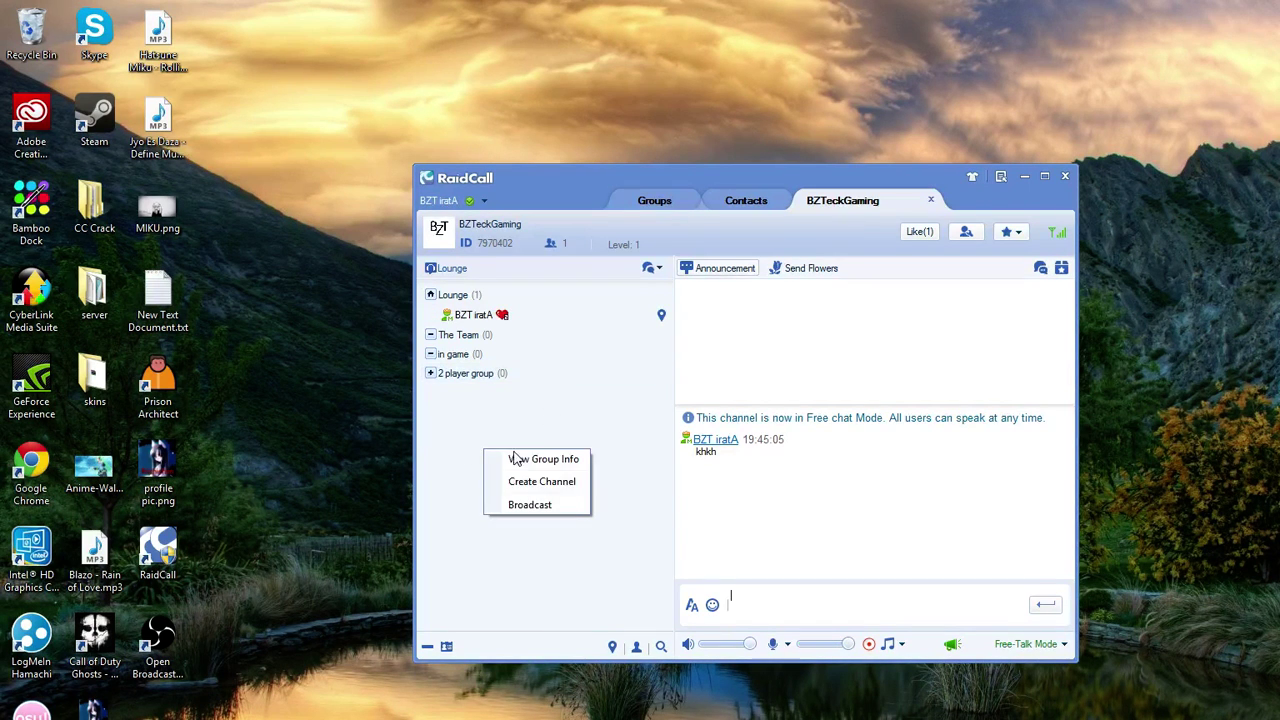
{"action": "left_click", "coordinate": [566, 483]}
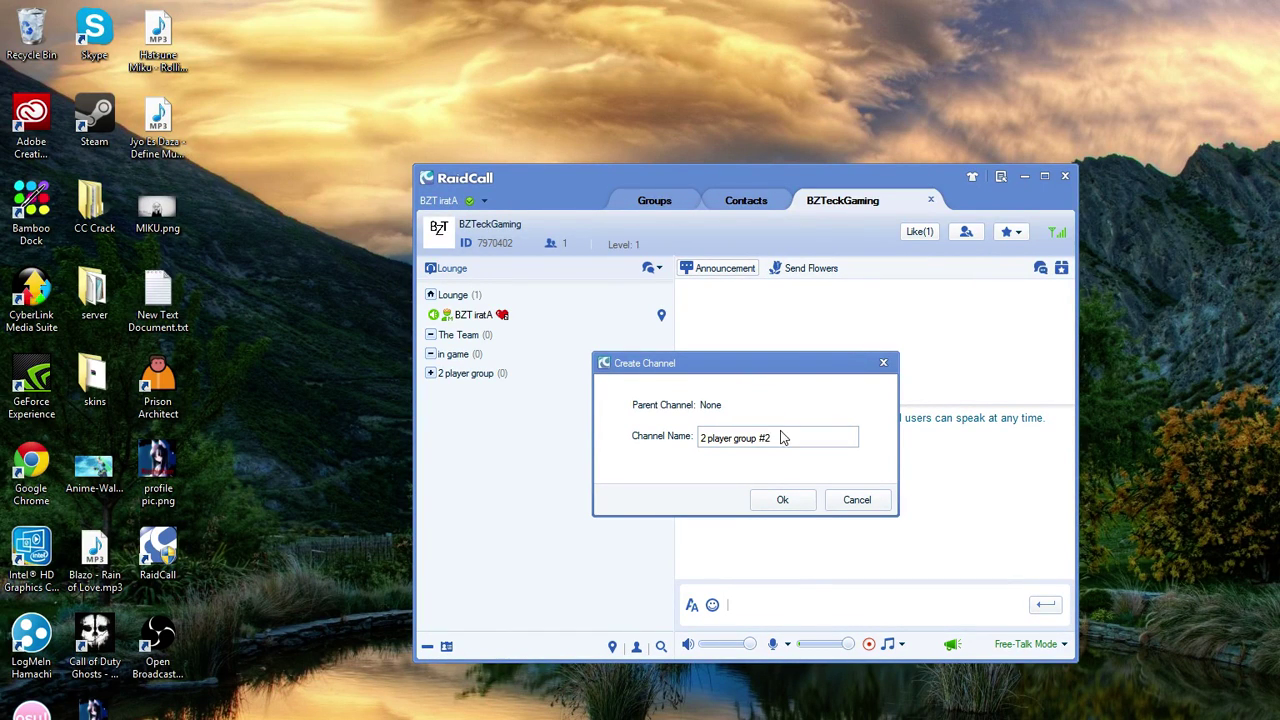
{"action": "left_click", "coordinate": [782, 499]}
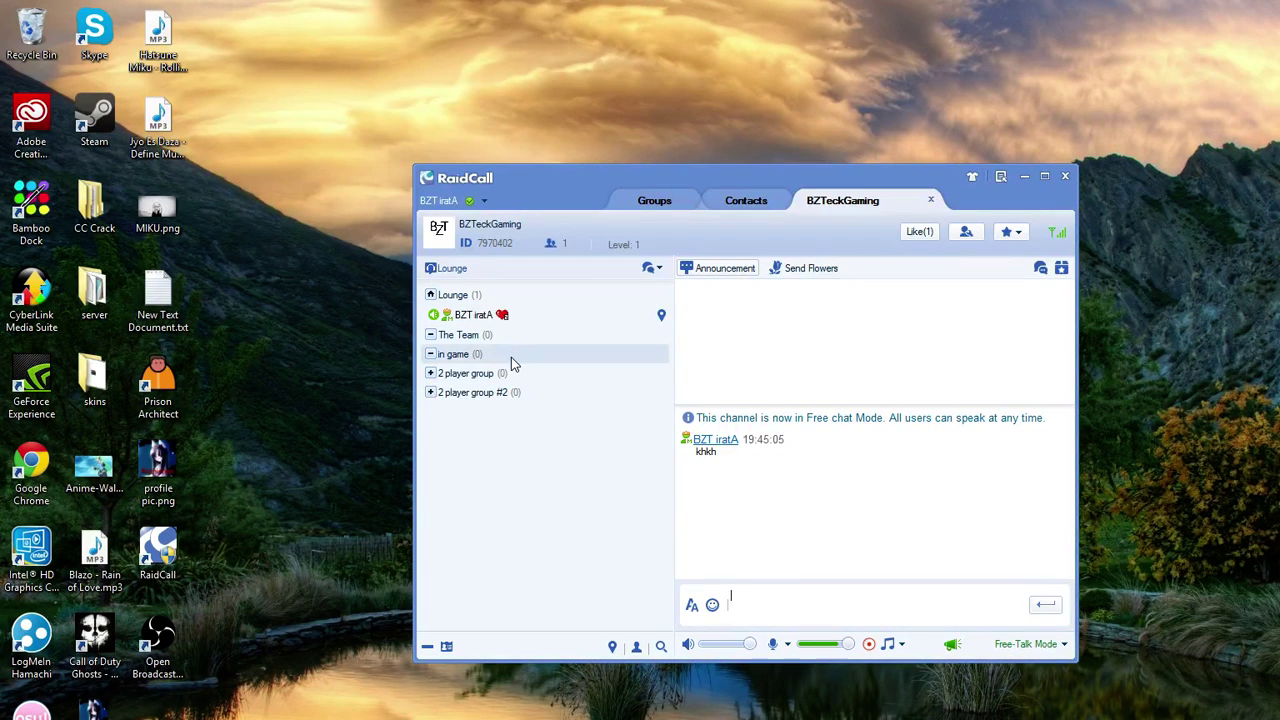
{"action": "right_click", "coordinate": [478, 373]}
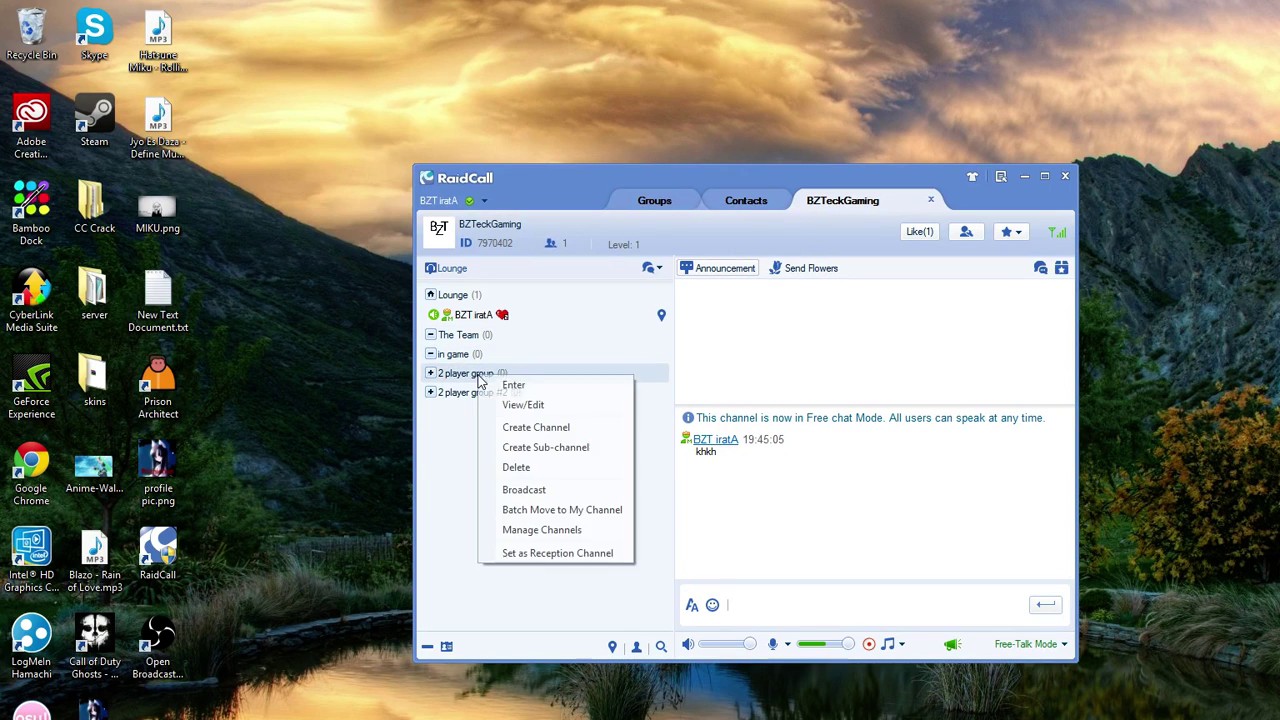
{"action": "left_click", "coordinate": [560, 388]}
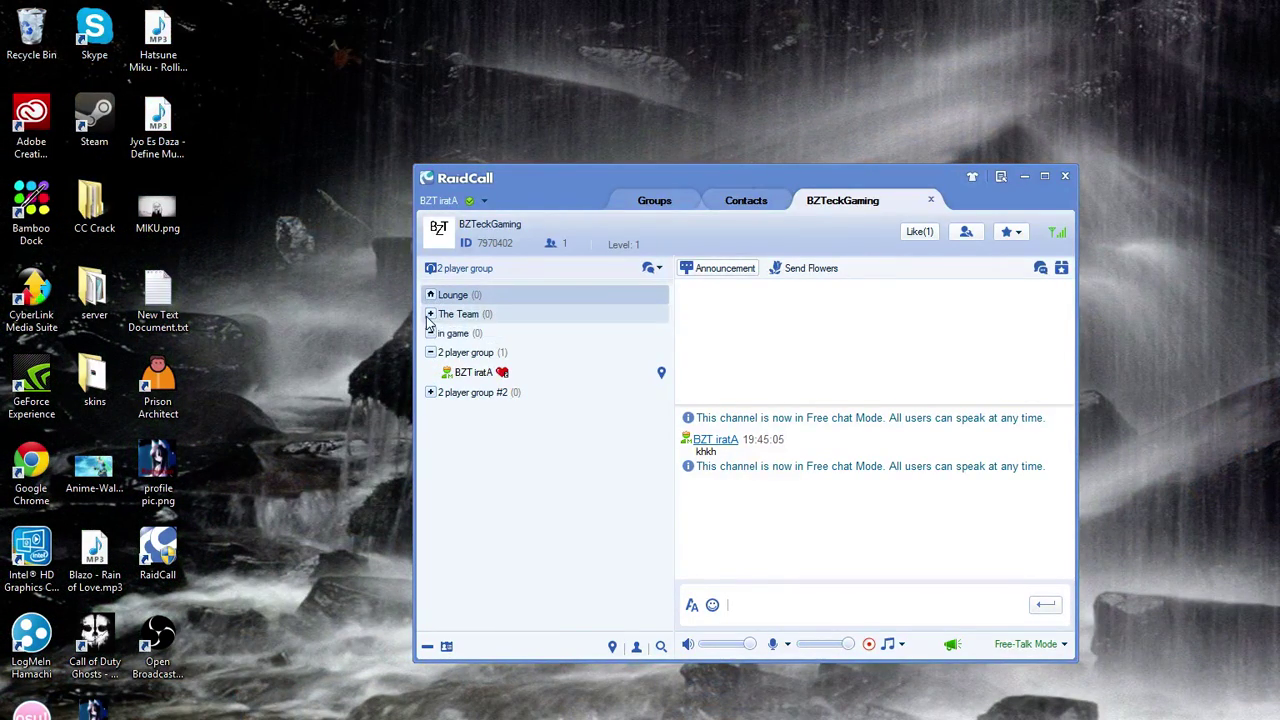
Edit the slot limit of the "2 player group #2" channel and save its settings.
{"action": "right_click", "coordinate": [495, 390]}
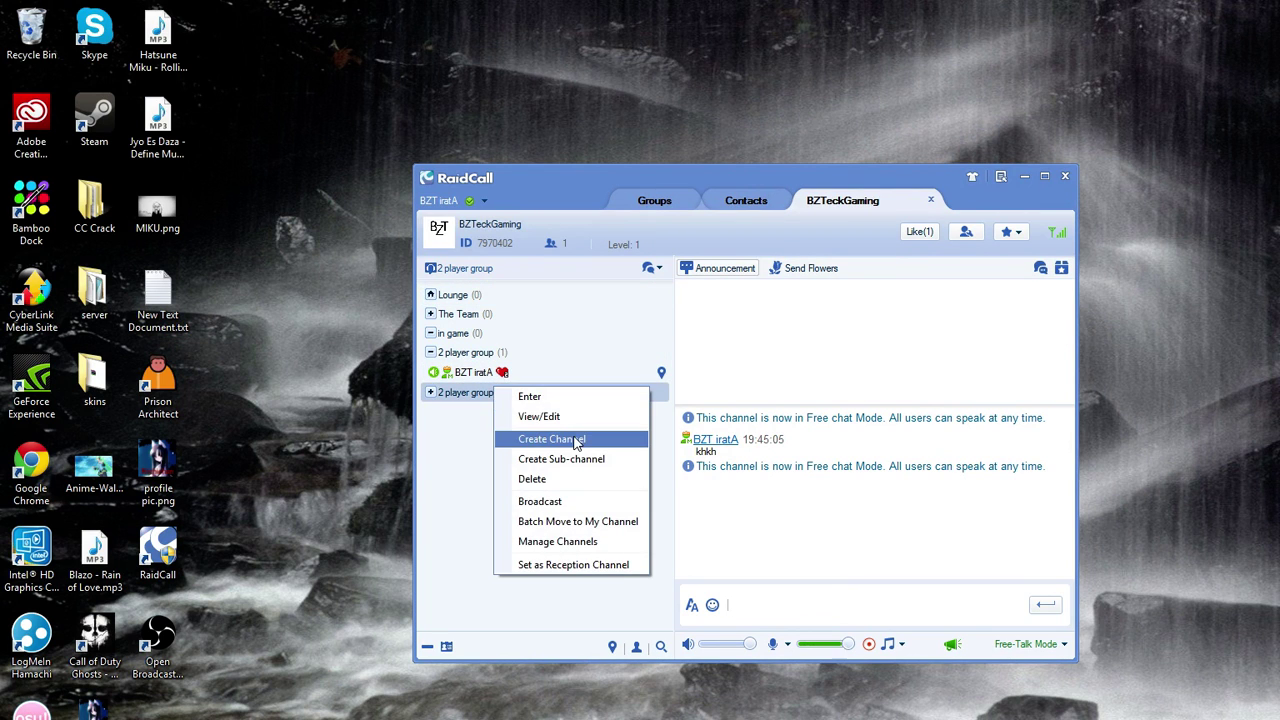
{"action": "left_click", "coordinate": [566, 417]}
{"action": "double_click", "coordinate": [924, 311]}
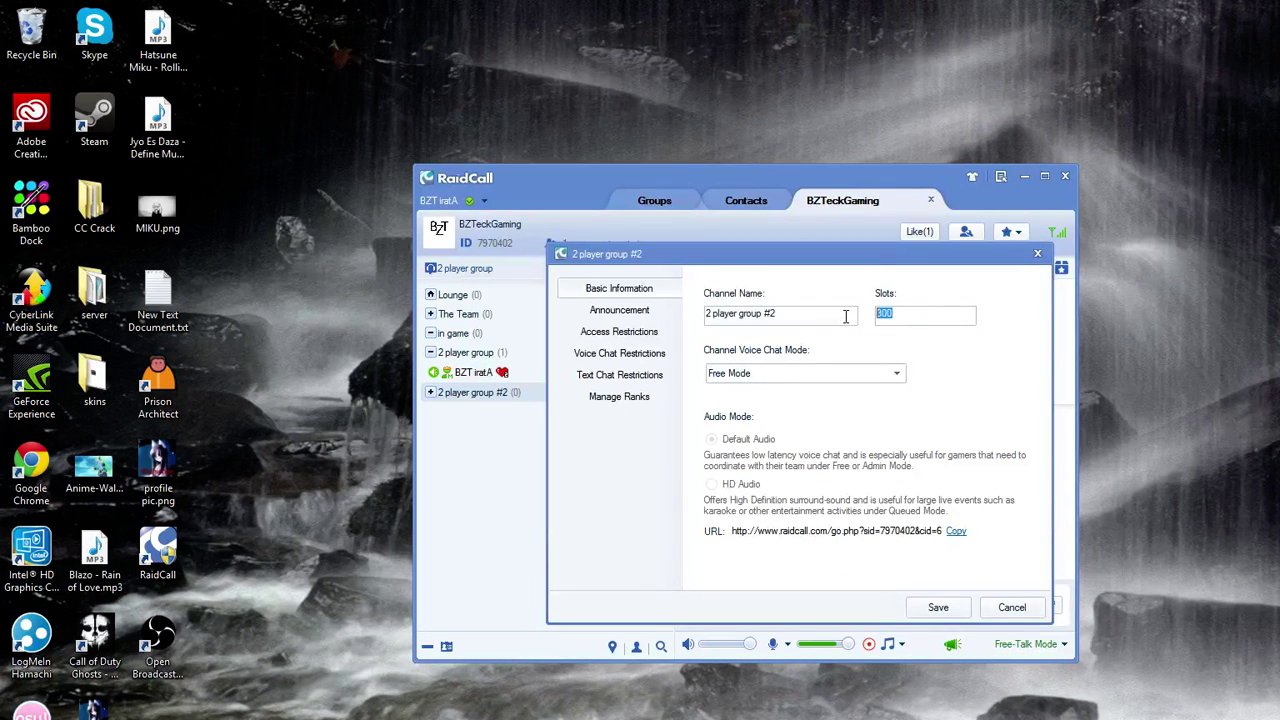
{"action": "left_click", "coordinate": [938, 607]}
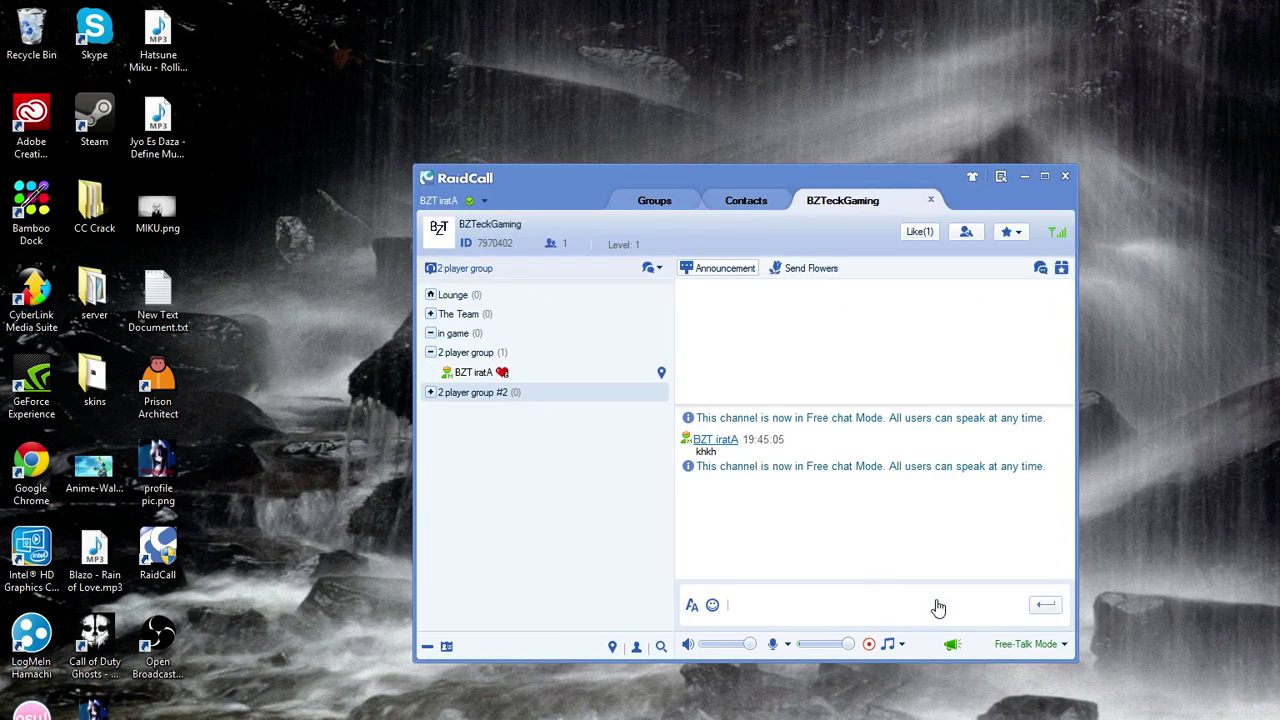
Return to the group's Lounge channel.
{"action": "right_click", "coordinate": [490, 300]}
{"action": "left_click", "coordinate": [542, 305]}
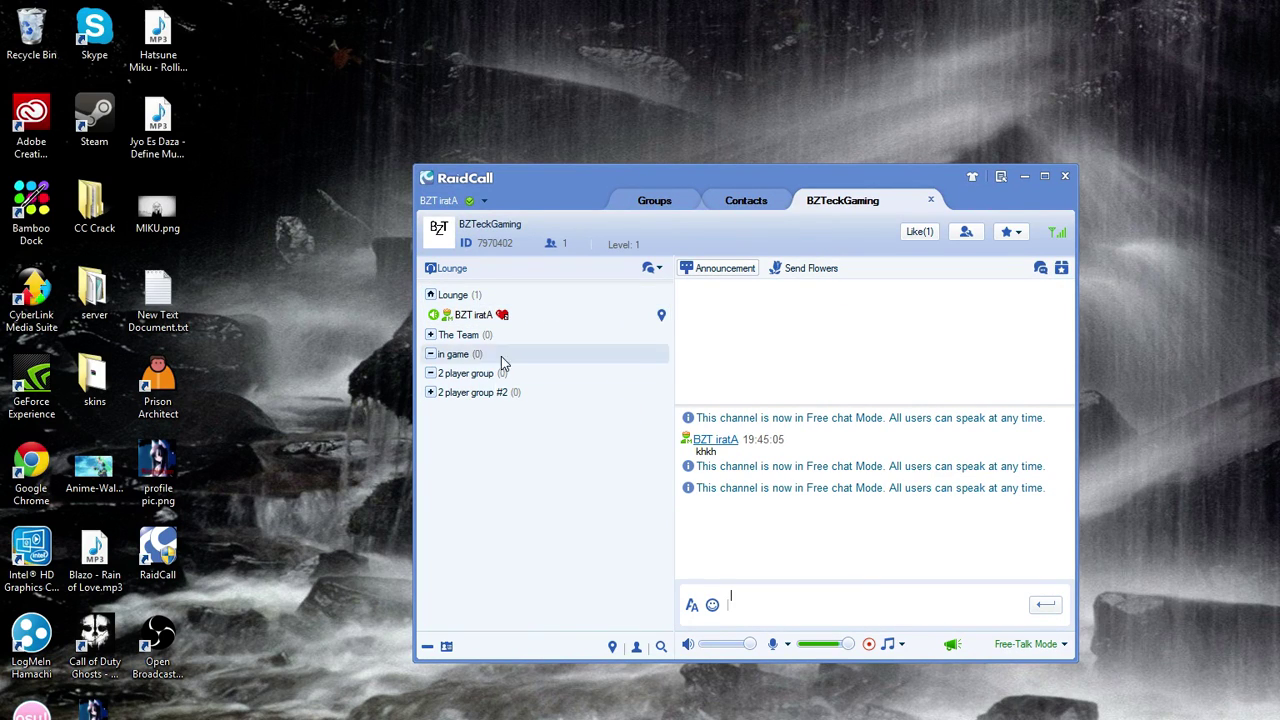
Toggle the microphone off and back on, and check the talk mode options without changing them.
{"action": "left_click", "coordinate": [775, 646]}
{"action": "left_click", "coordinate": [775, 646]}
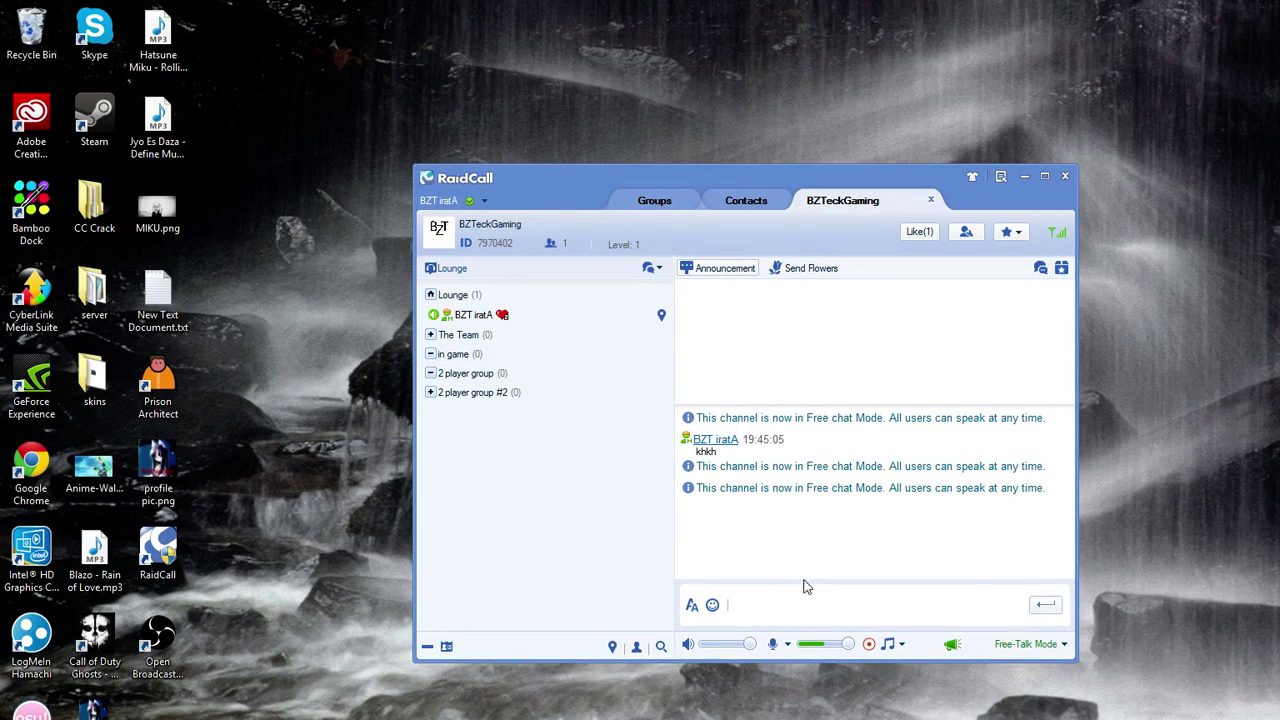
{"action": "left_click", "coordinate": [1020, 645]}
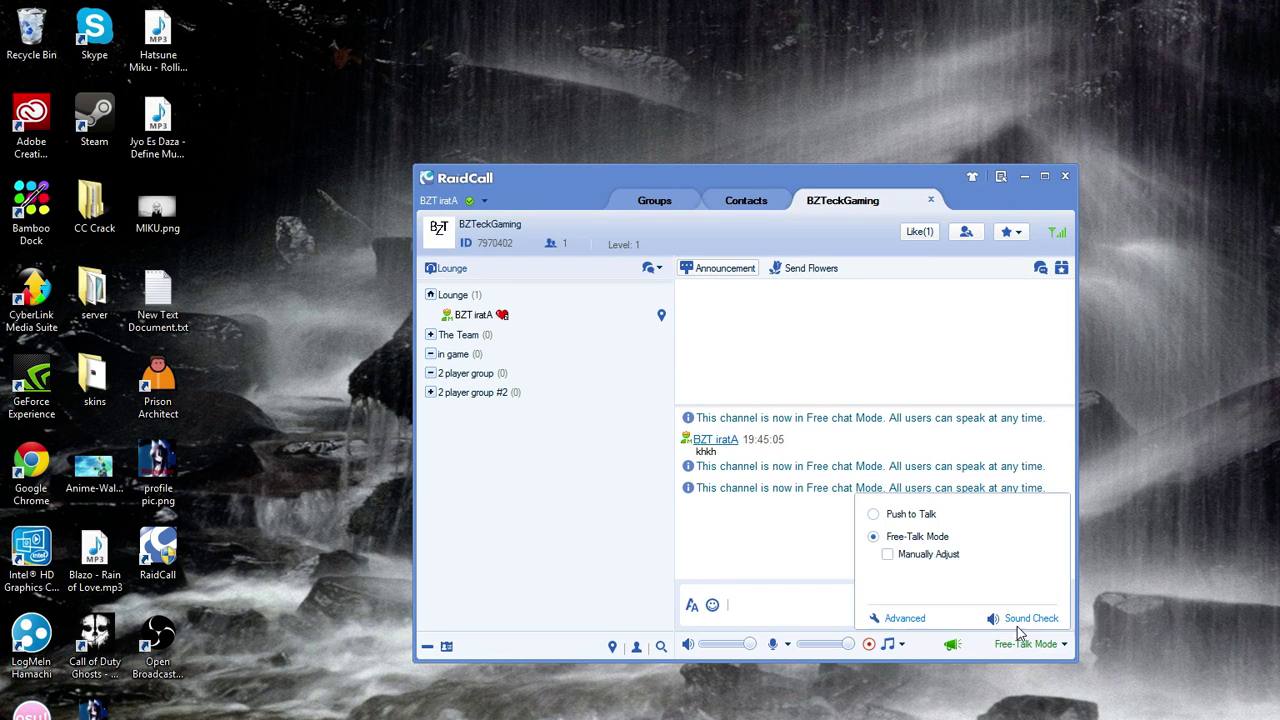
Open the Lounge channel's settings and try Admin Mode and Queued Mode for voice chat, returning the mode to Free Mode.
{"action": "right_click", "coordinate": [493, 300]}
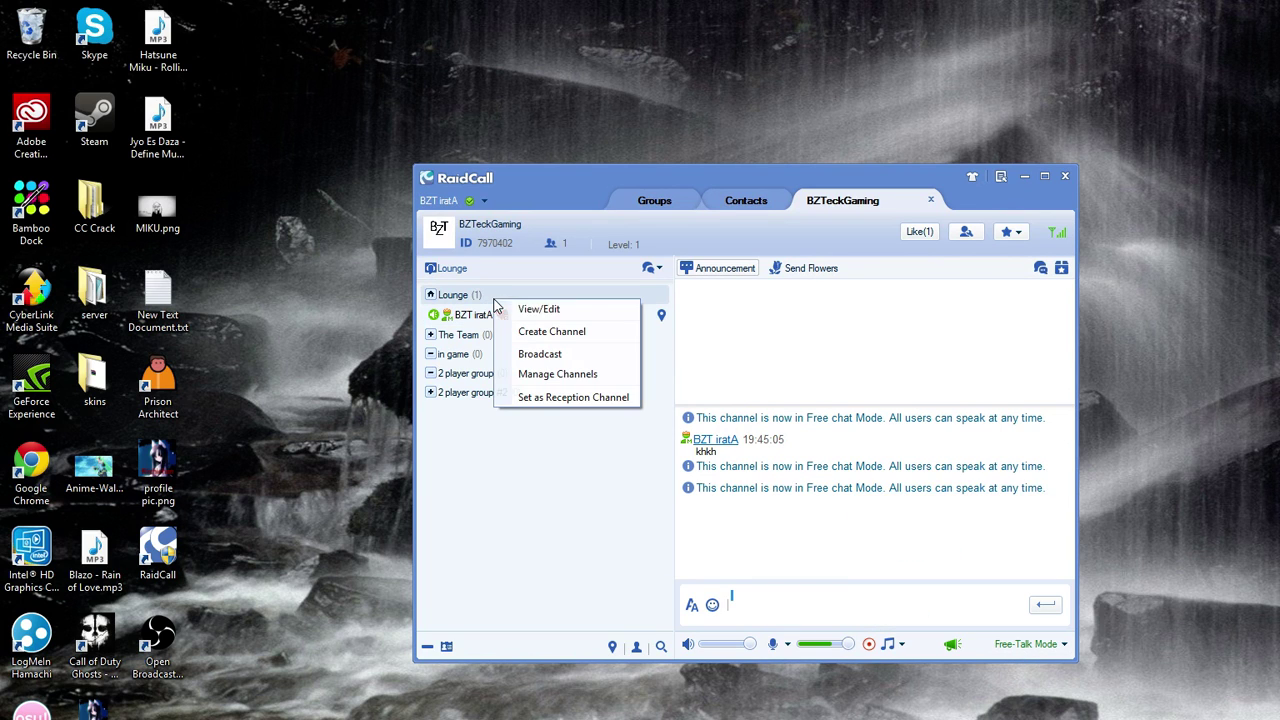
{"action": "left_click", "coordinate": [550, 309]}
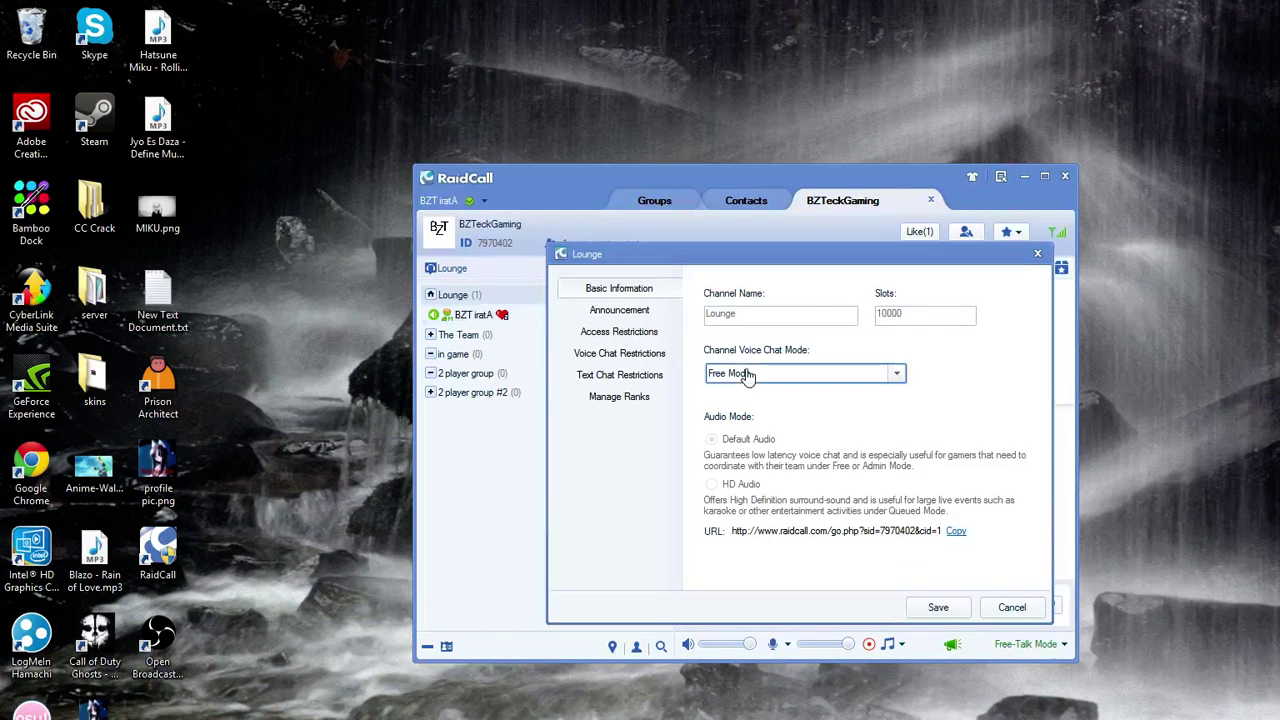
{"action": "left_click", "coordinate": [750, 375]}
{"action": "left_click", "coordinate": [762, 412]}
{"action": "left_click", "coordinate": [769, 384]}
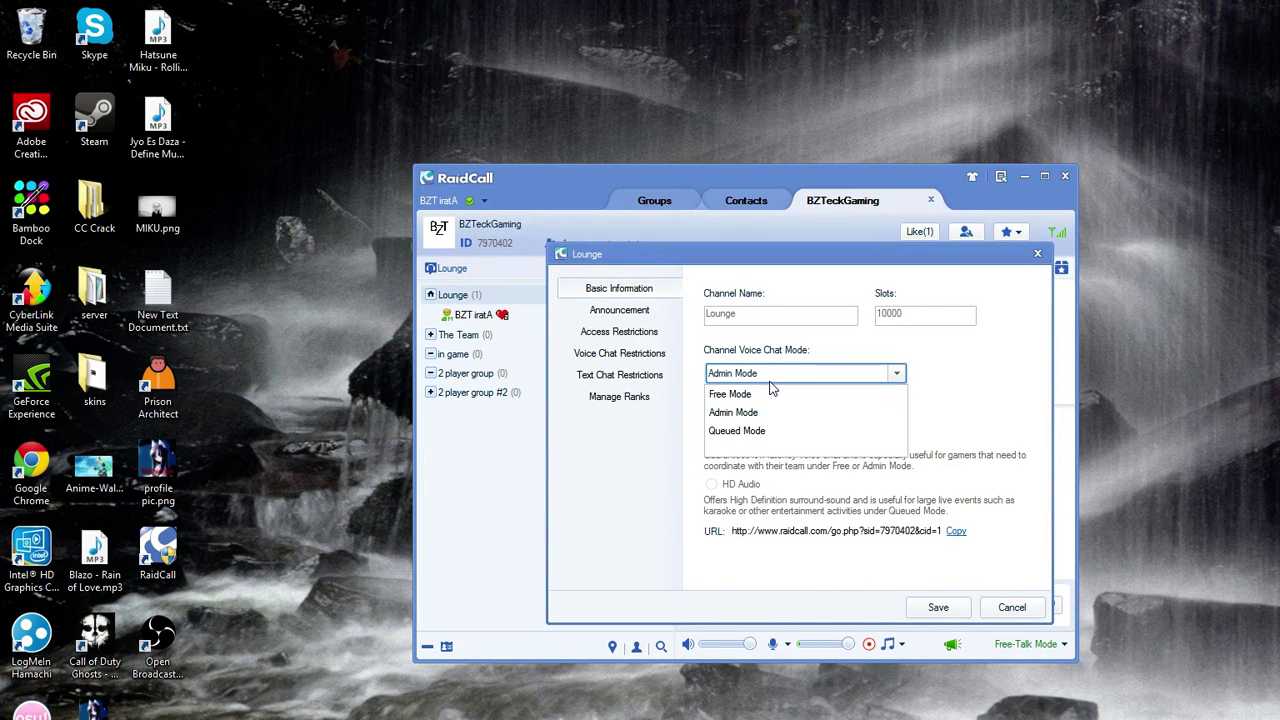
{"action": "left_click", "coordinate": [752, 431]}
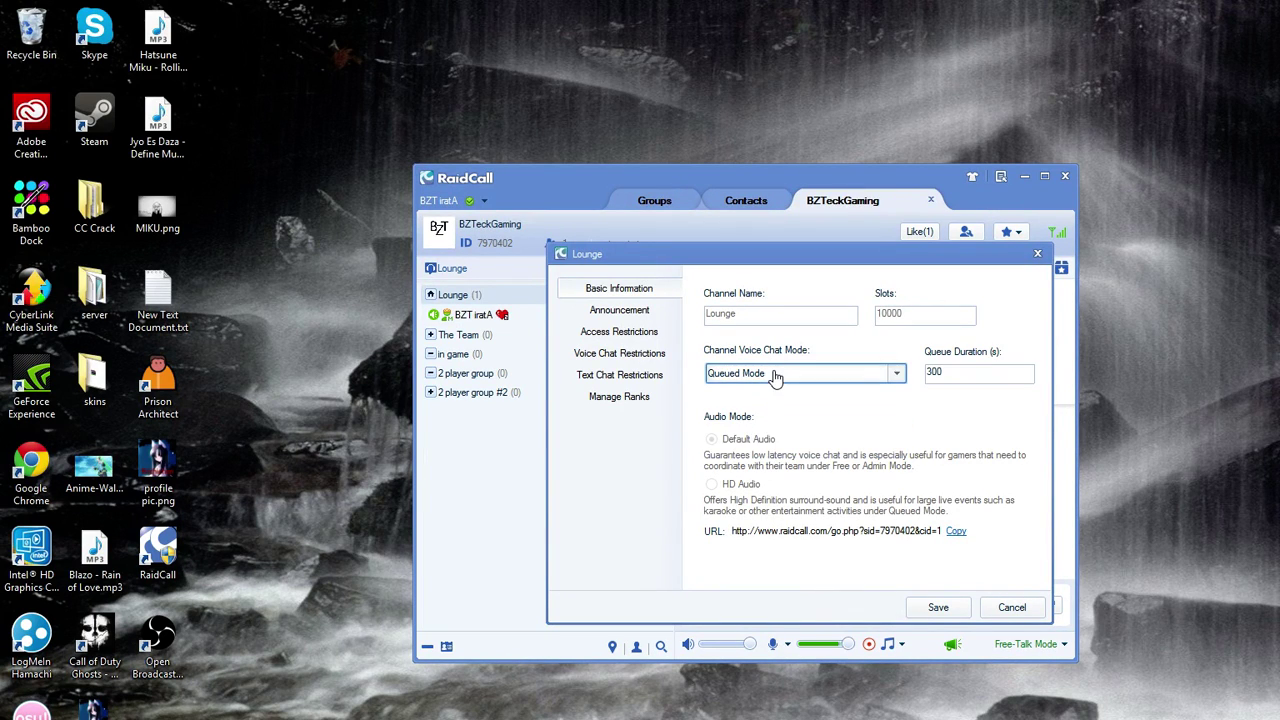
{"action": "left_click", "coordinate": [777, 374]}
{"action": "left_click", "coordinate": [777, 394]}
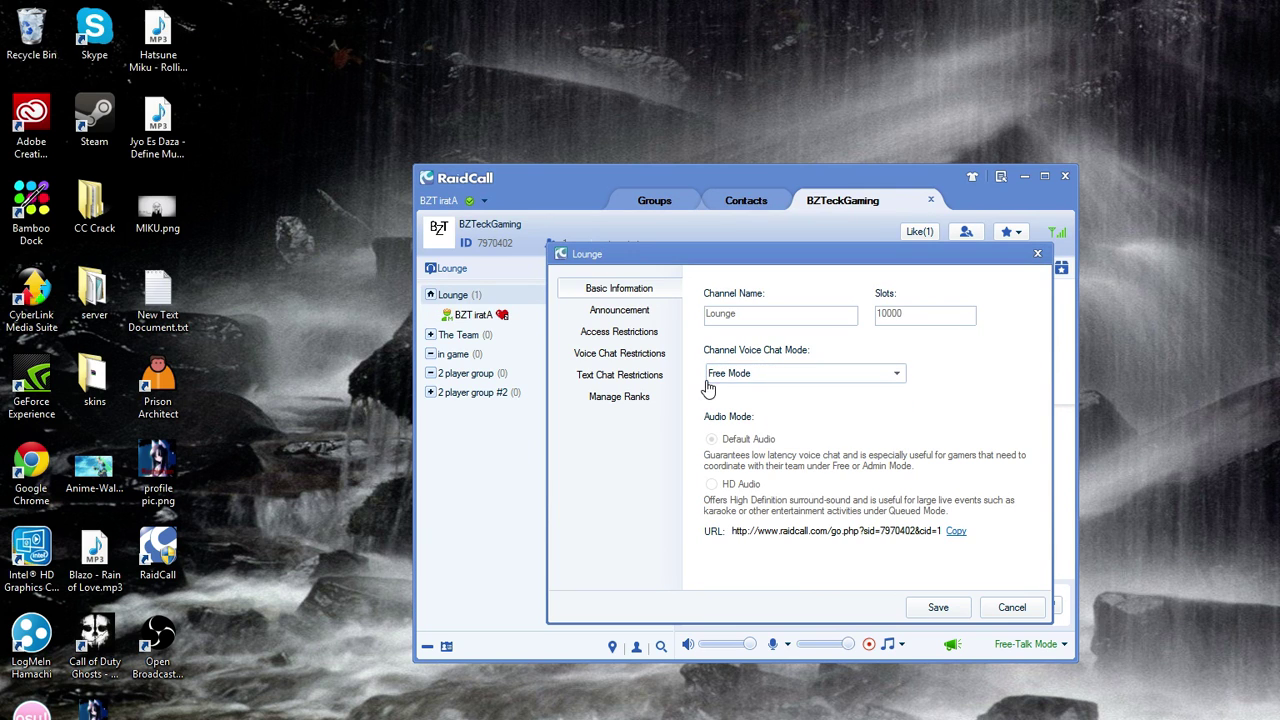
Review the Lounge's announcement, access, voice chat and text chat restrictions, and its rank list.
{"action": "left_click", "coordinate": [615, 310]}
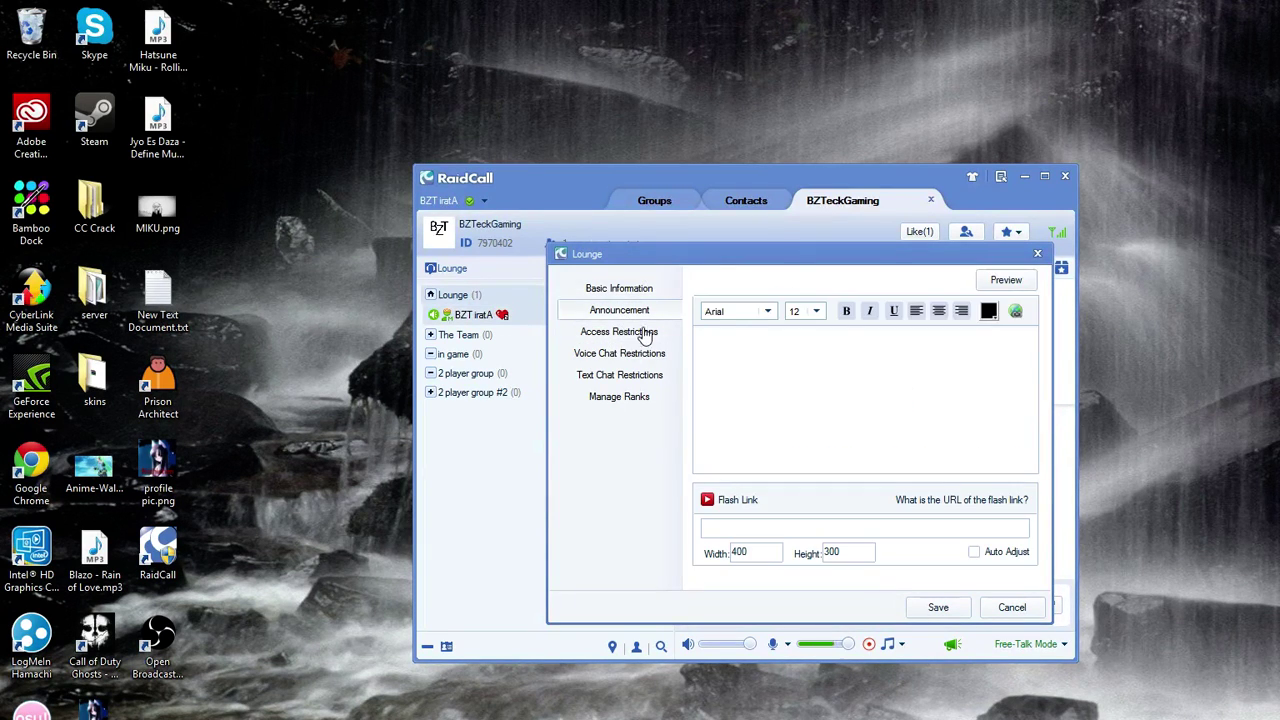
{"action": "left_click", "coordinate": [640, 333]}
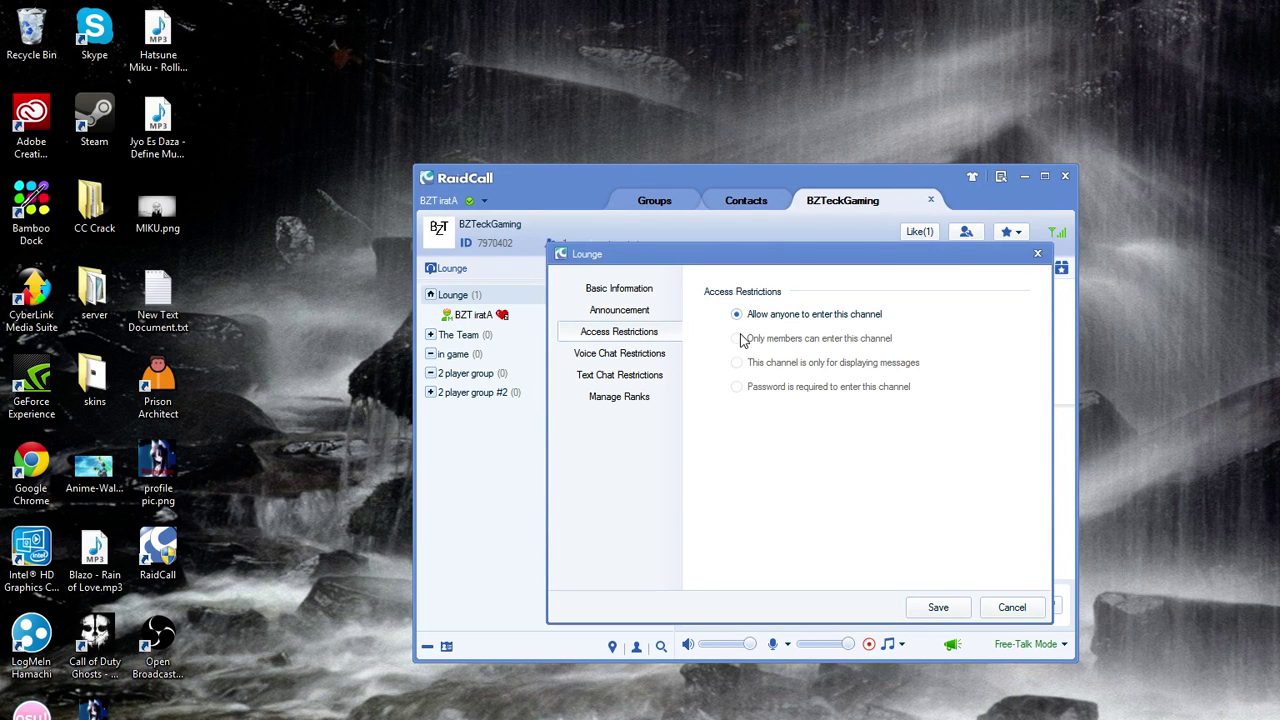
{"action": "left_click", "coordinate": [663, 356]}
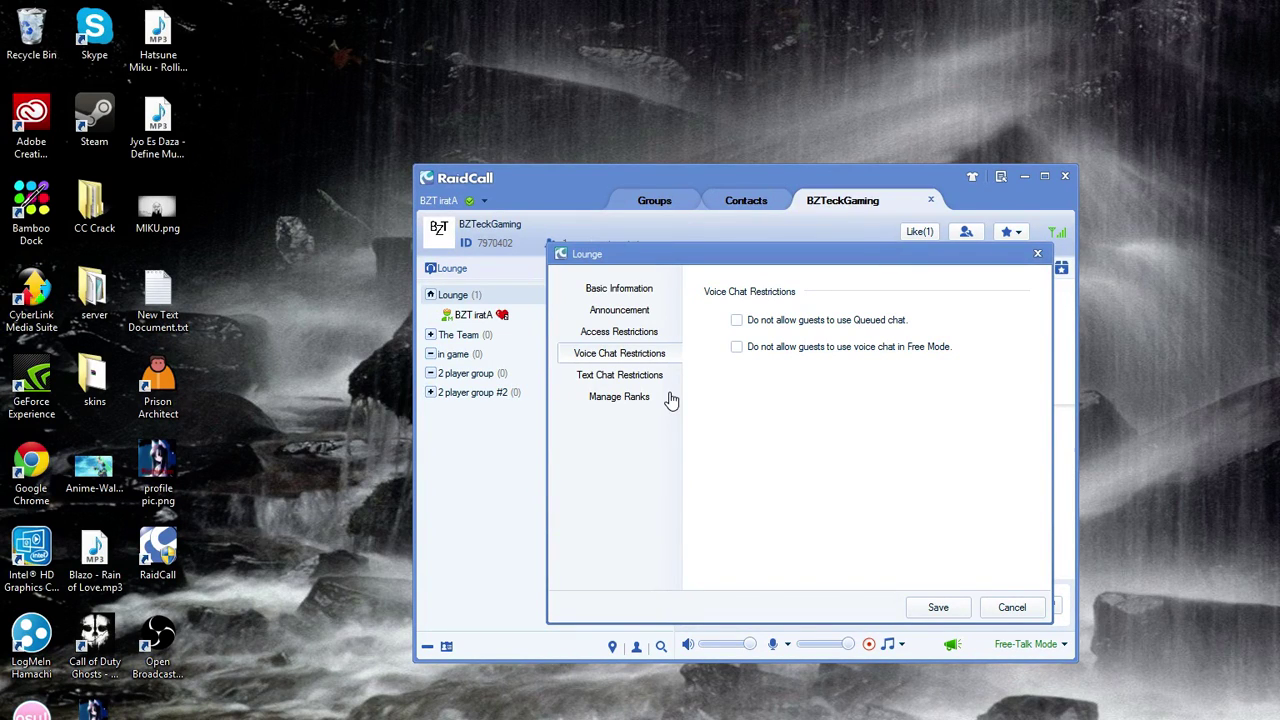
{"action": "left_click", "coordinate": [629, 379]}
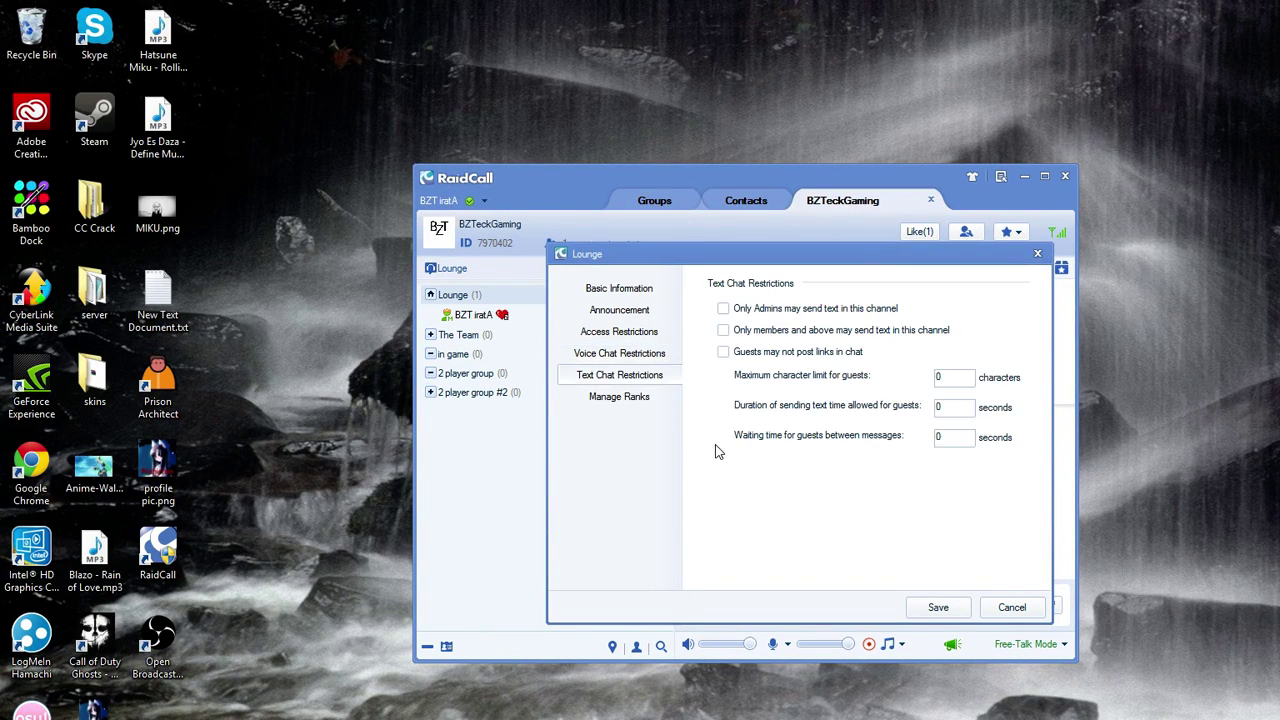
{"action": "left_click", "coordinate": [635, 399]}
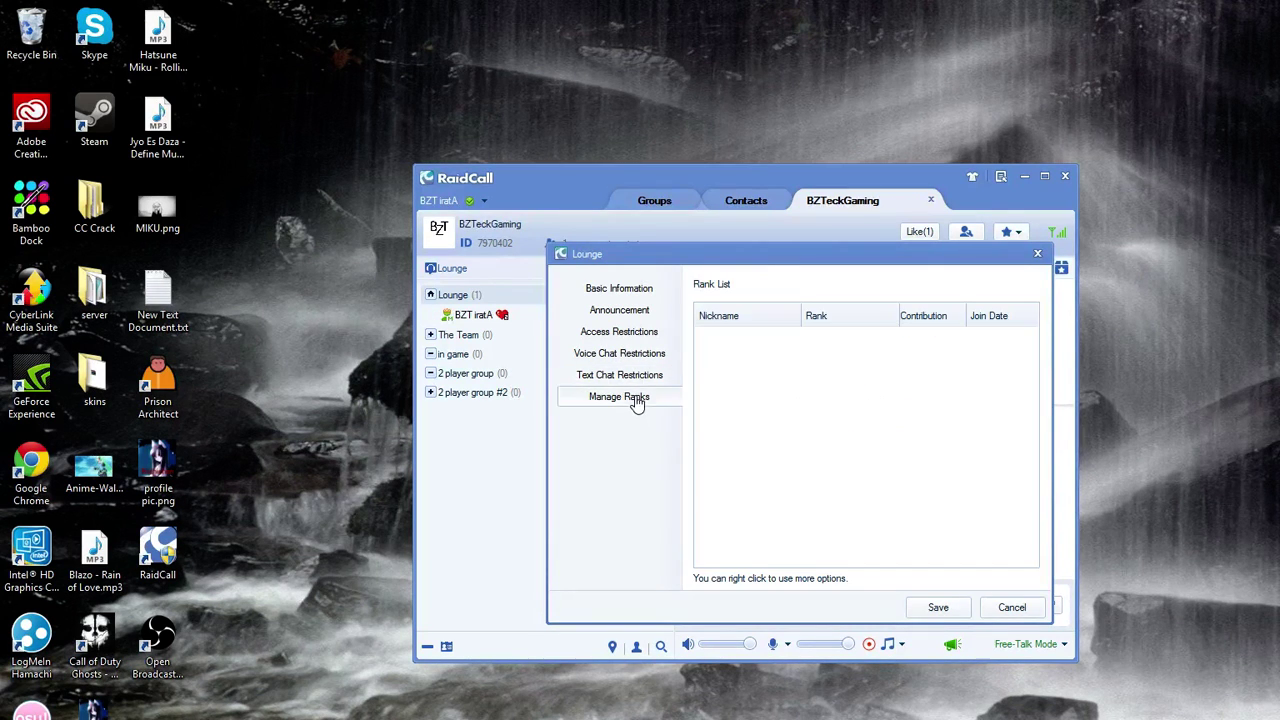
Set the Lounge's maximum character limit for guests to 140 and their allowed text sending duration to 5 seconds, and save the settings.
{"action": "left_click", "coordinate": [665, 378]}
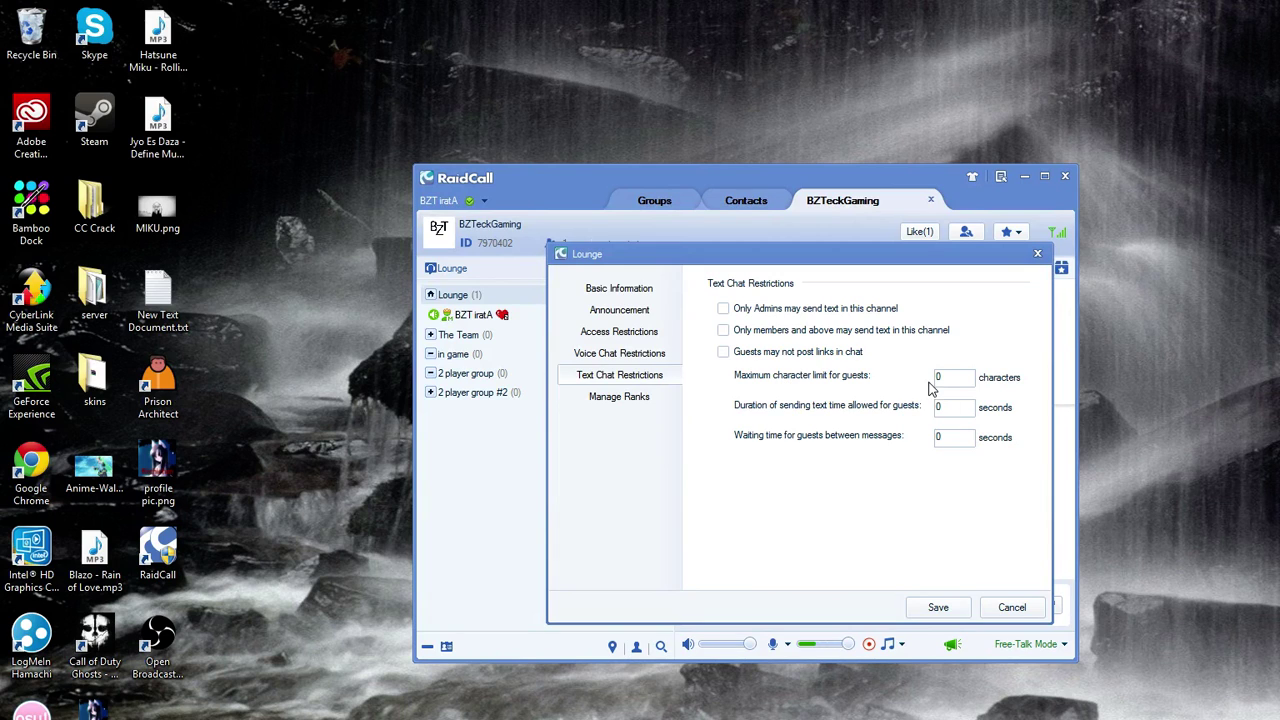
{"action": "left_click_drag", "start_coordinate": [953, 375], "coordinate": [915, 381]}
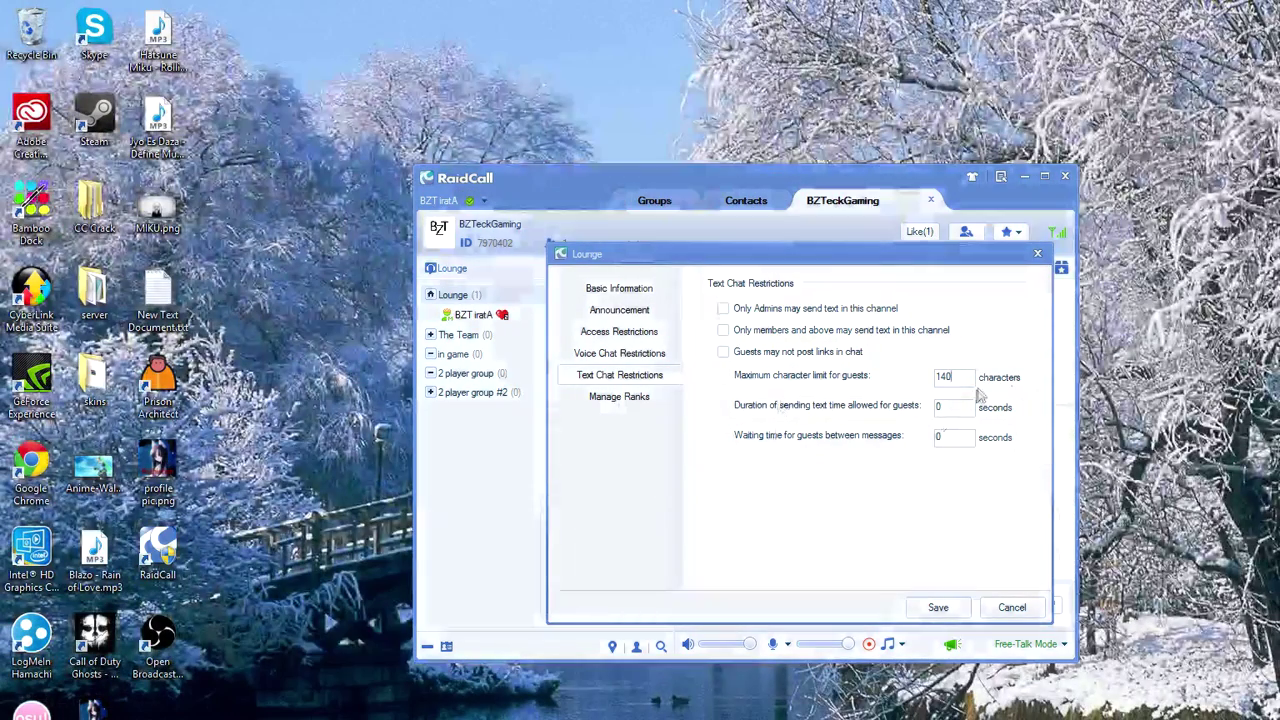
{"action": "double_click", "coordinate": [967, 407]}
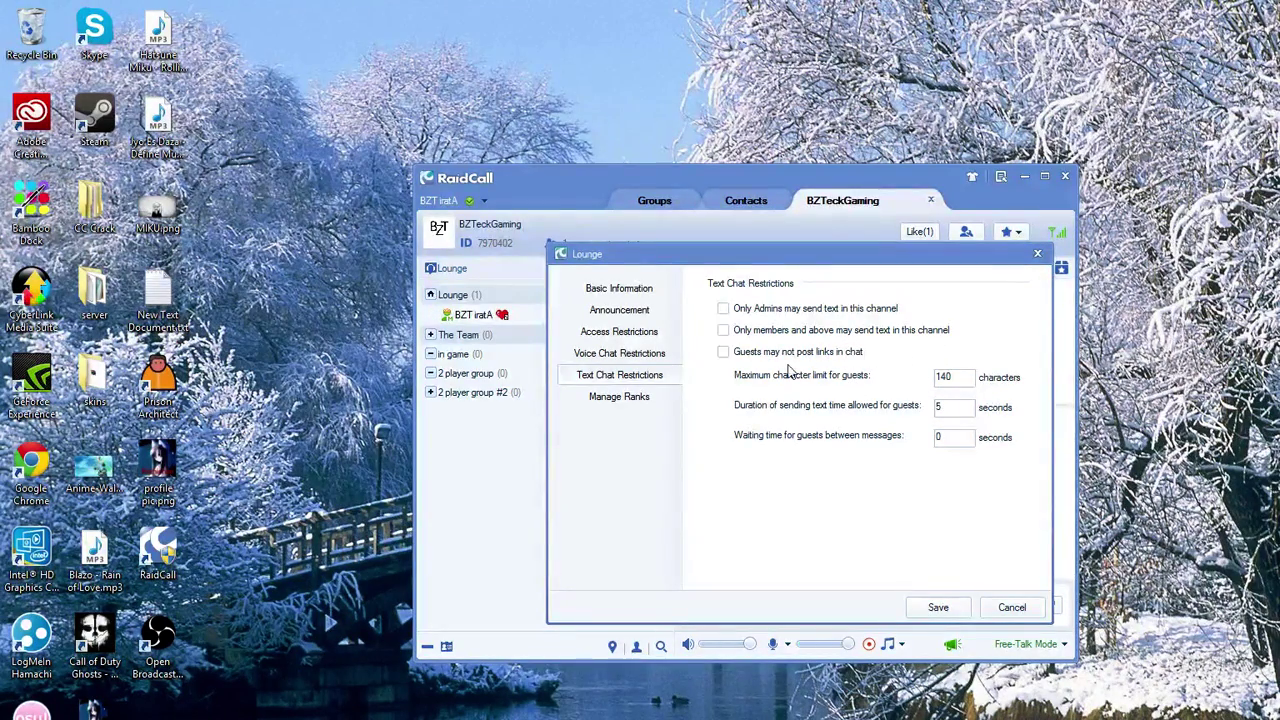
{"action": "left_click", "coordinate": [630, 400]}
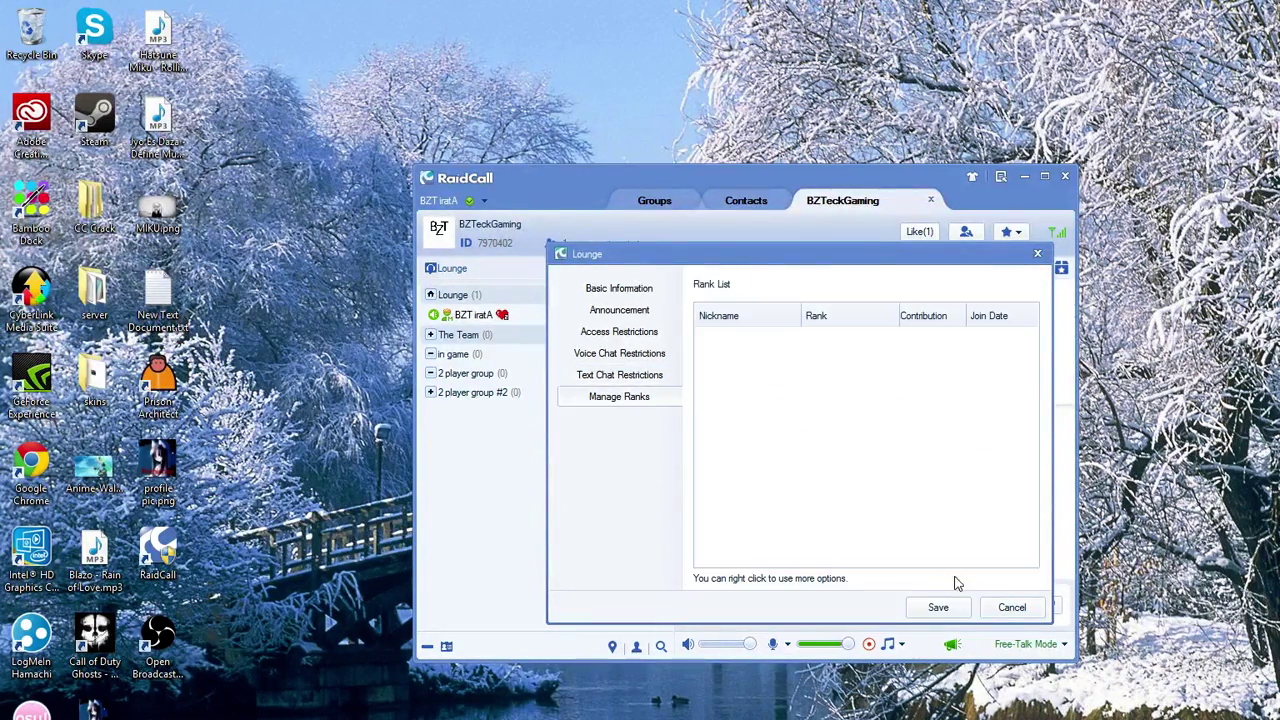
{"action": "left_click", "coordinate": [938, 607]}
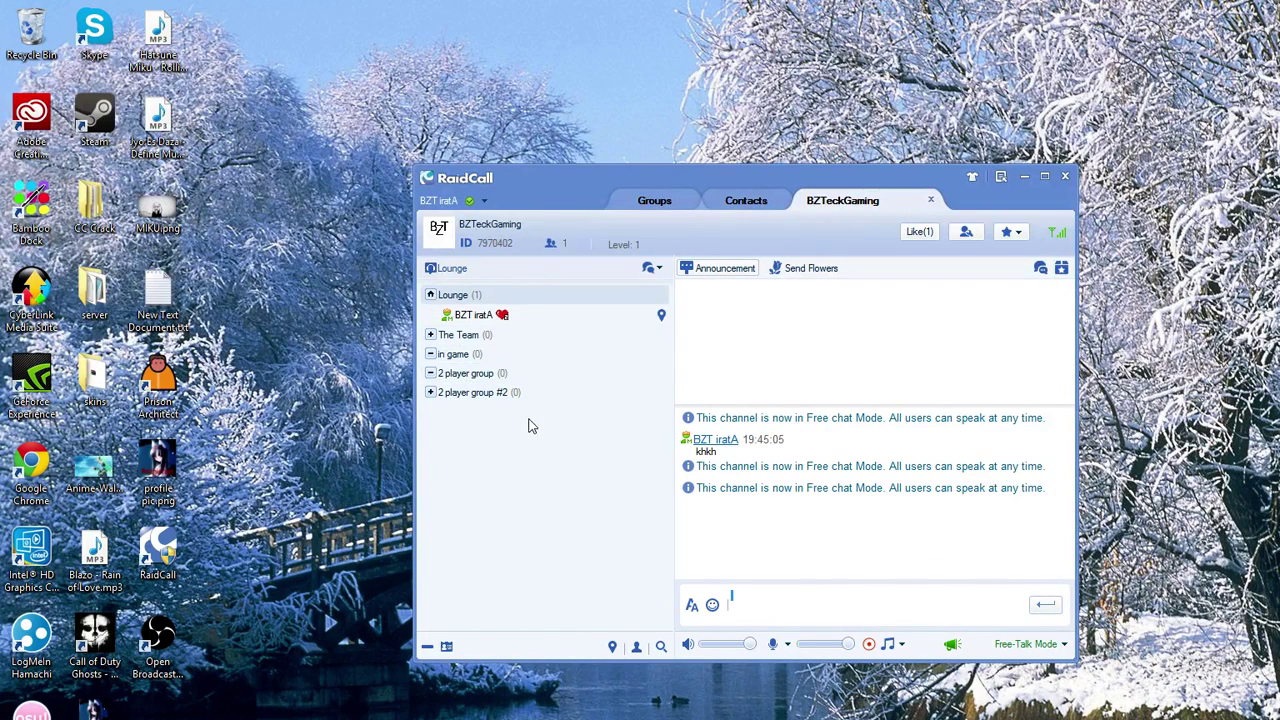
Move from the Lounge into the "in game" channel.
{"action": "mouse_move", "coordinate": [460, 327]}
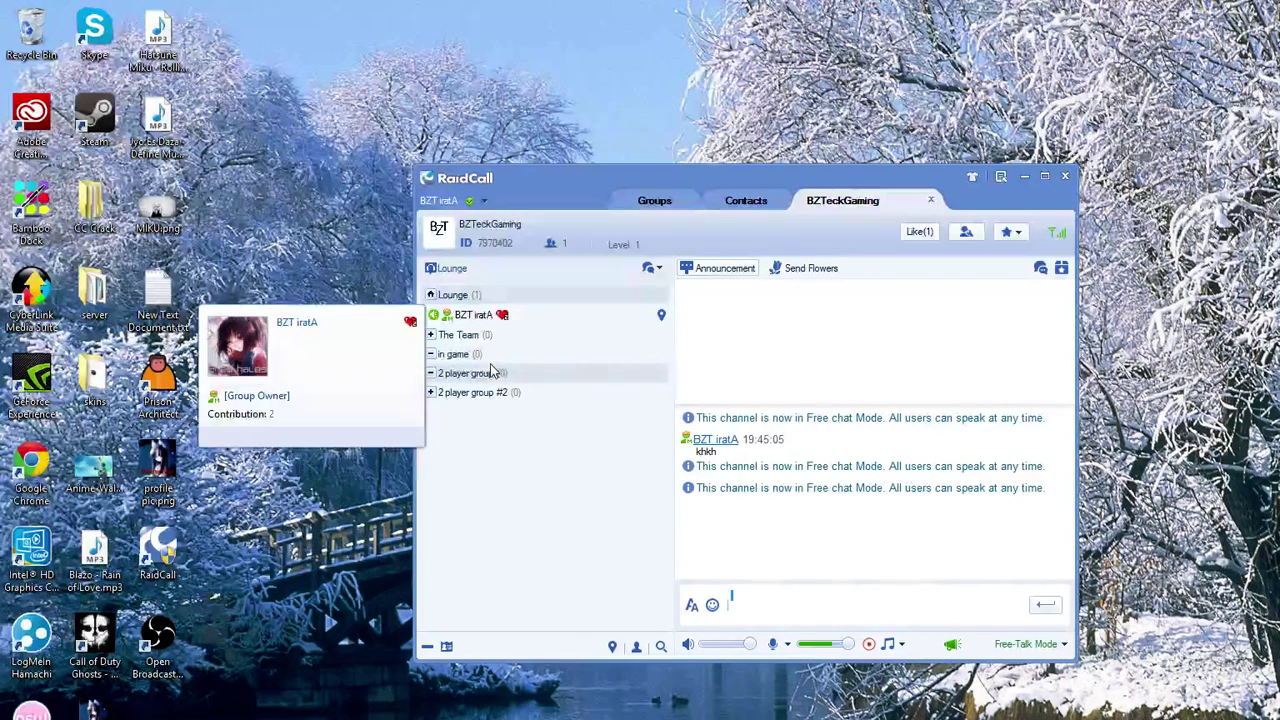
{"action": "right_click", "coordinate": [489, 355]}
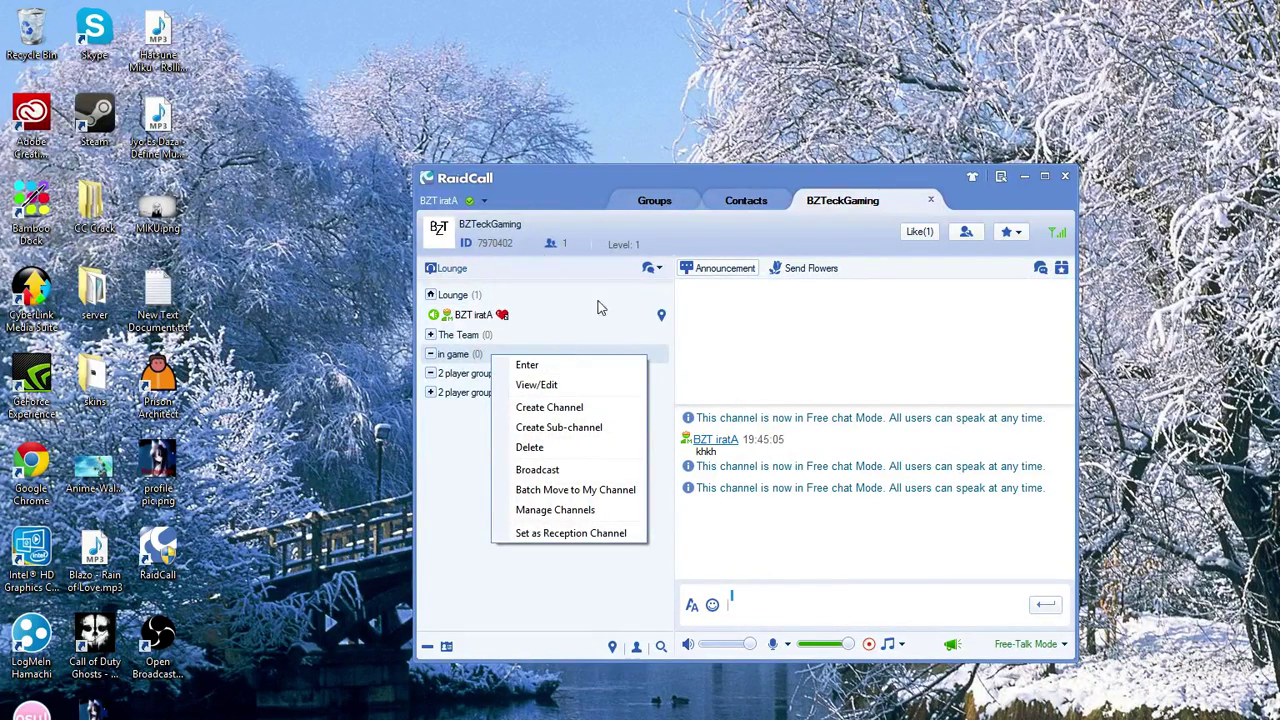
{"action": "left_click", "coordinate": [566, 368]}
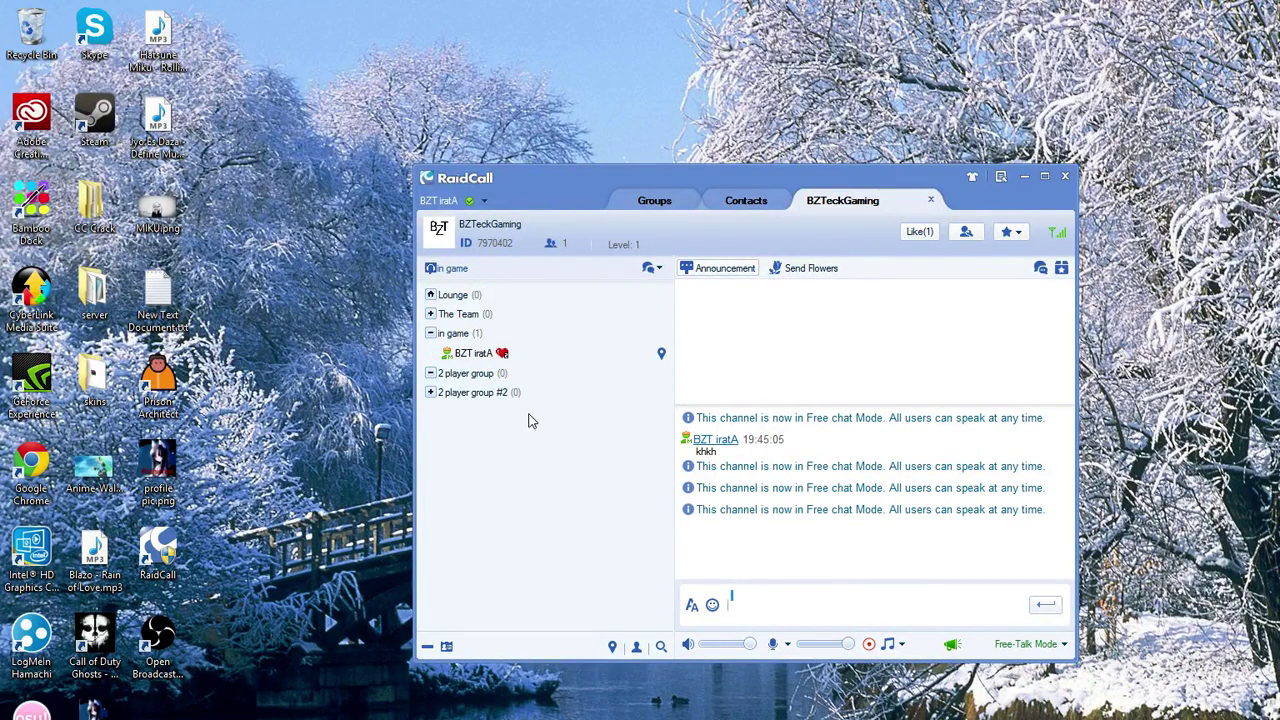
{"action": "right_click", "coordinate": [516, 442]}
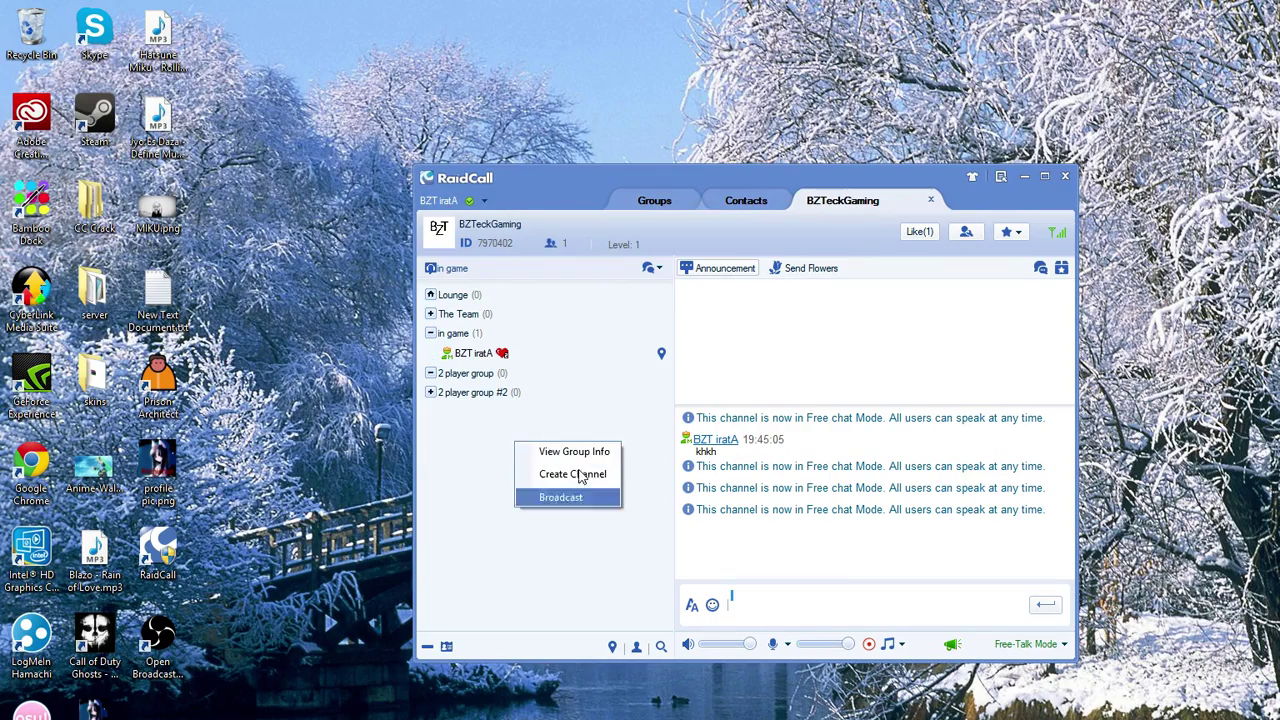
{"action": "left_click", "coordinate": [451, 474]}
{"action": "right_click", "coordinate": [452, 466]}
{"action": "left_click", "coordinate": [460, 438]}
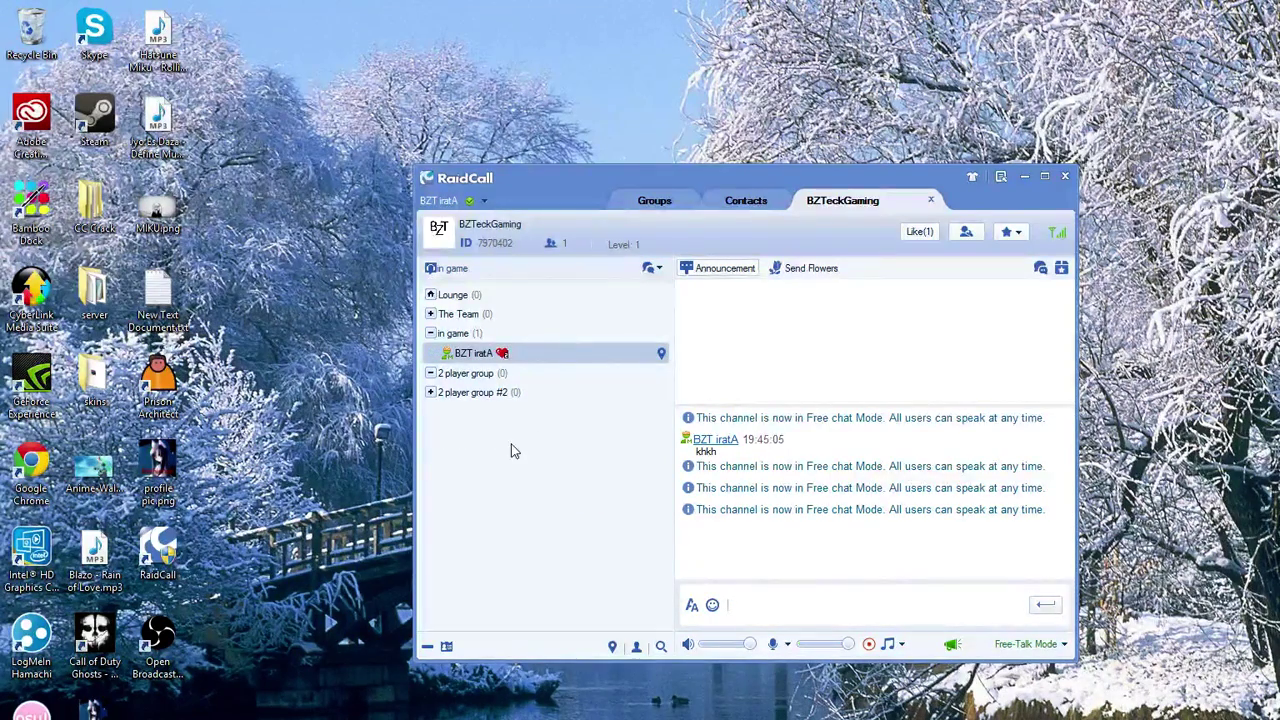
{"action": "right_click", "coordinate": [497, 431]}
{"action": "left_click", "coordinate": [451, 475]}
{"action": "right_click", "coordinate": [523, 449]}
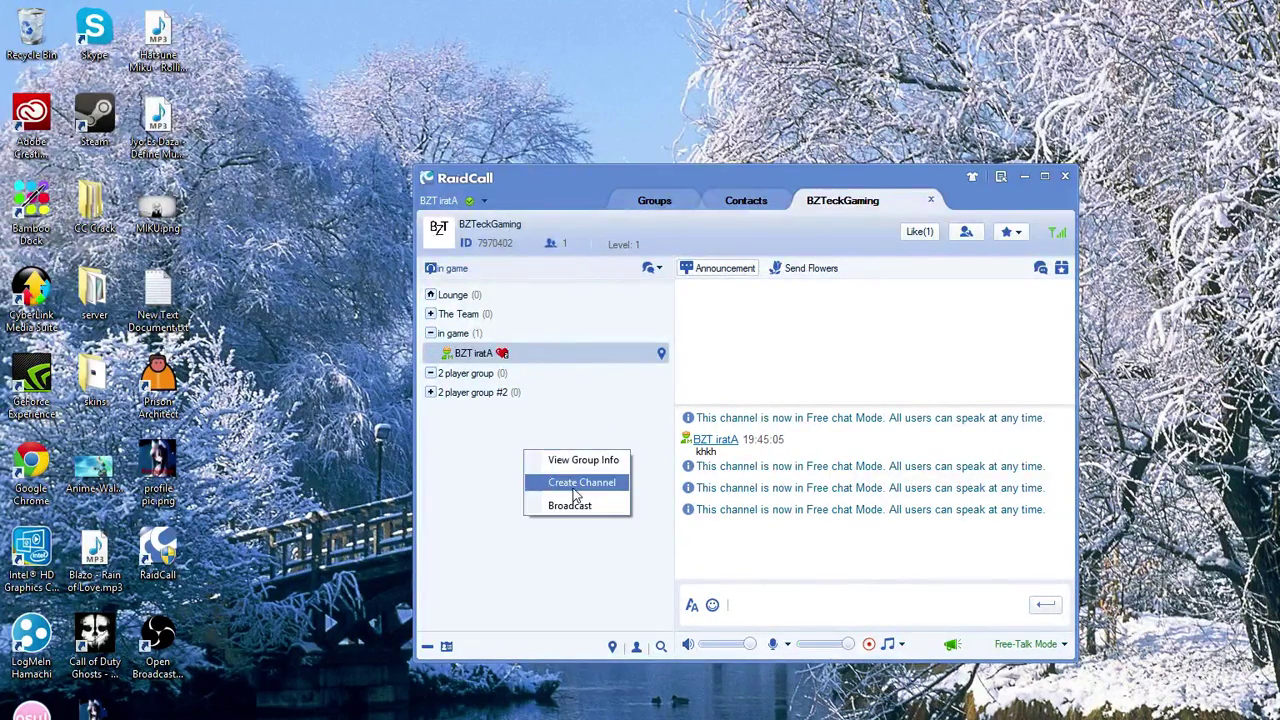
Create a new top-level channel named "in game #2" in the BZTeckGaming group.
{"action": "left_click", "coordinate": [580, 483]}
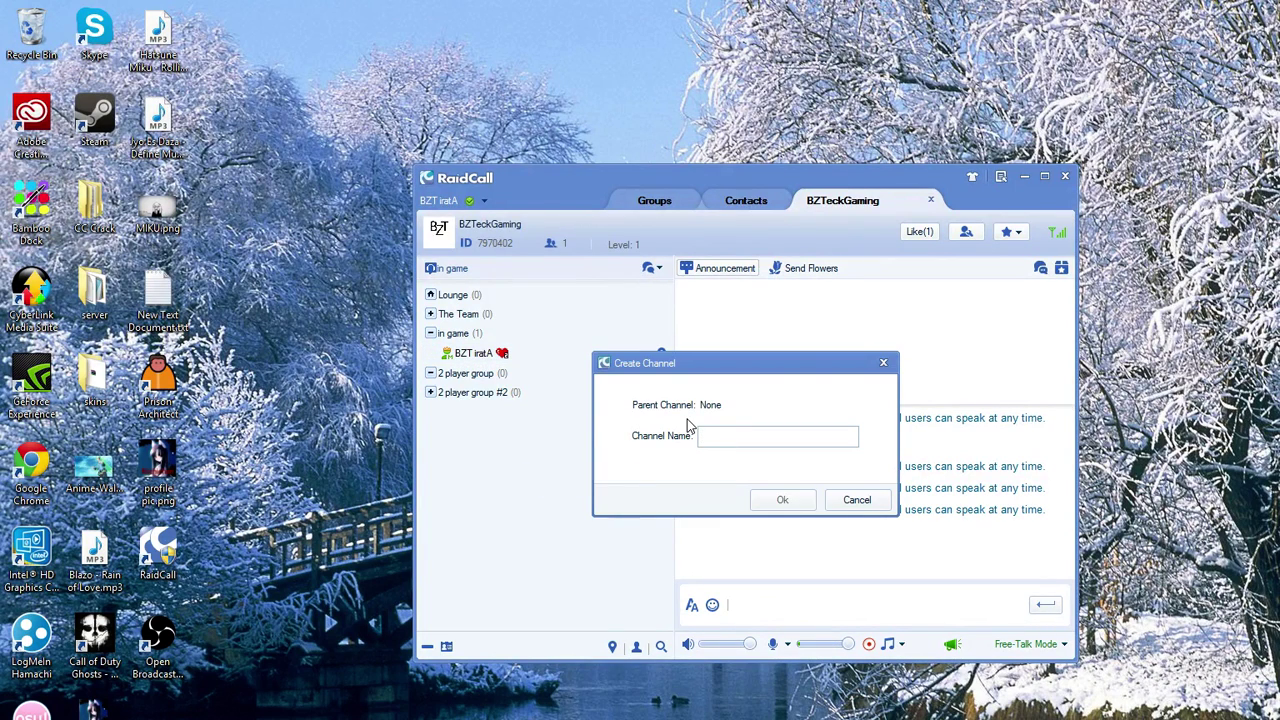
{"action": "type", "text": "in game #2"}
{"action": "key", "text": "Return"}
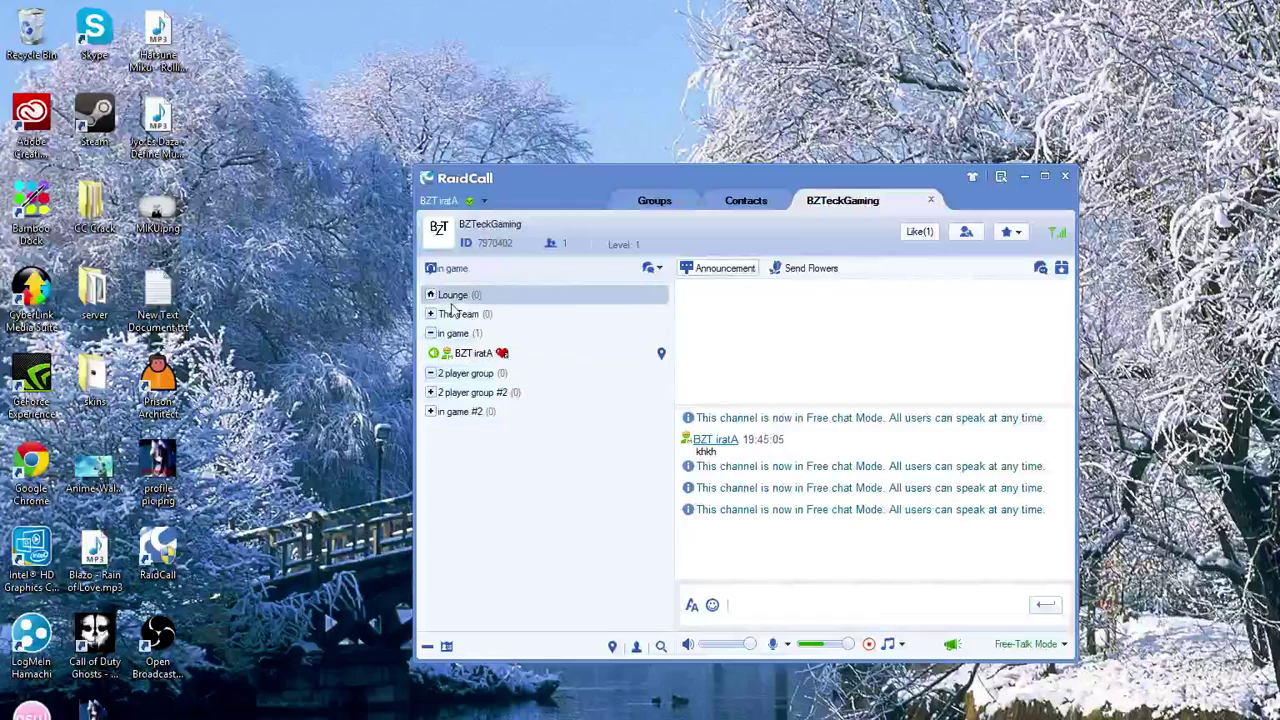
Move from "in game" into The Team channel and from there into the Lounge.
{"action": "right_click", "coordinate": [504, 313]}
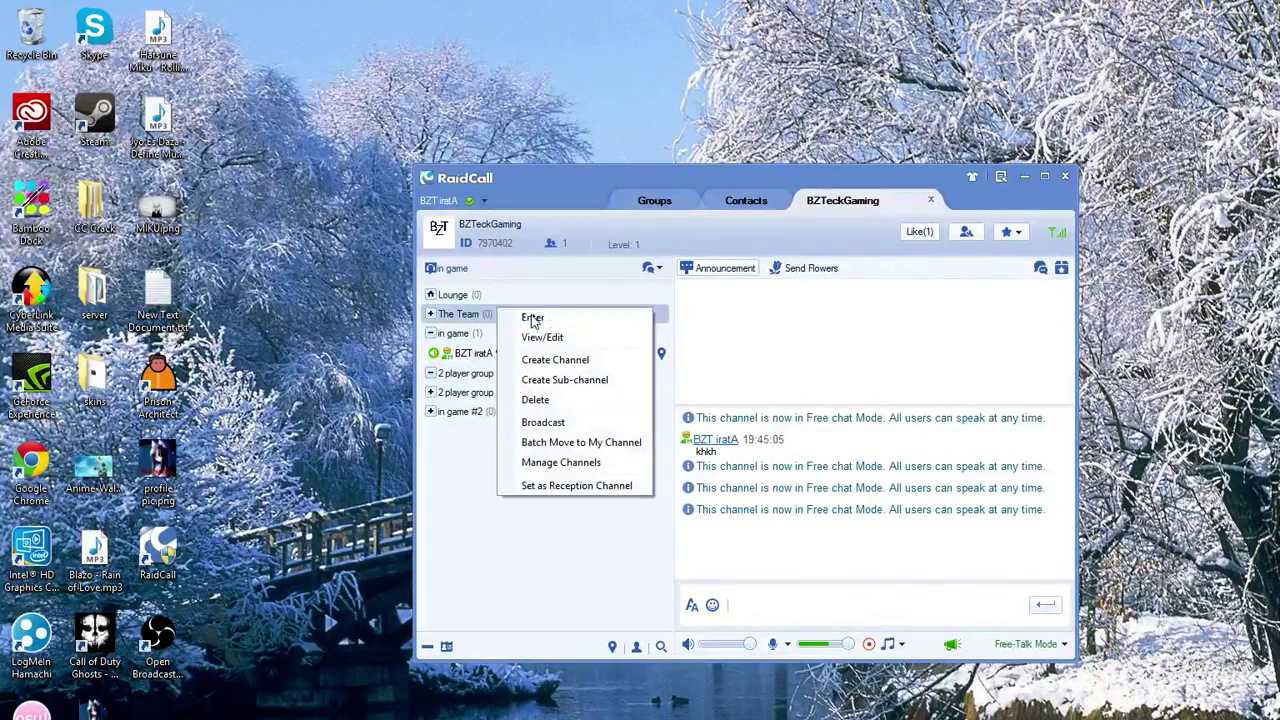
{"action": "left_click", "coordinate": [530, 317]}
{"action": "right_click", "coordinate": [535, 300]}
{"action": "left_click", "coordinate": [606, 312]}
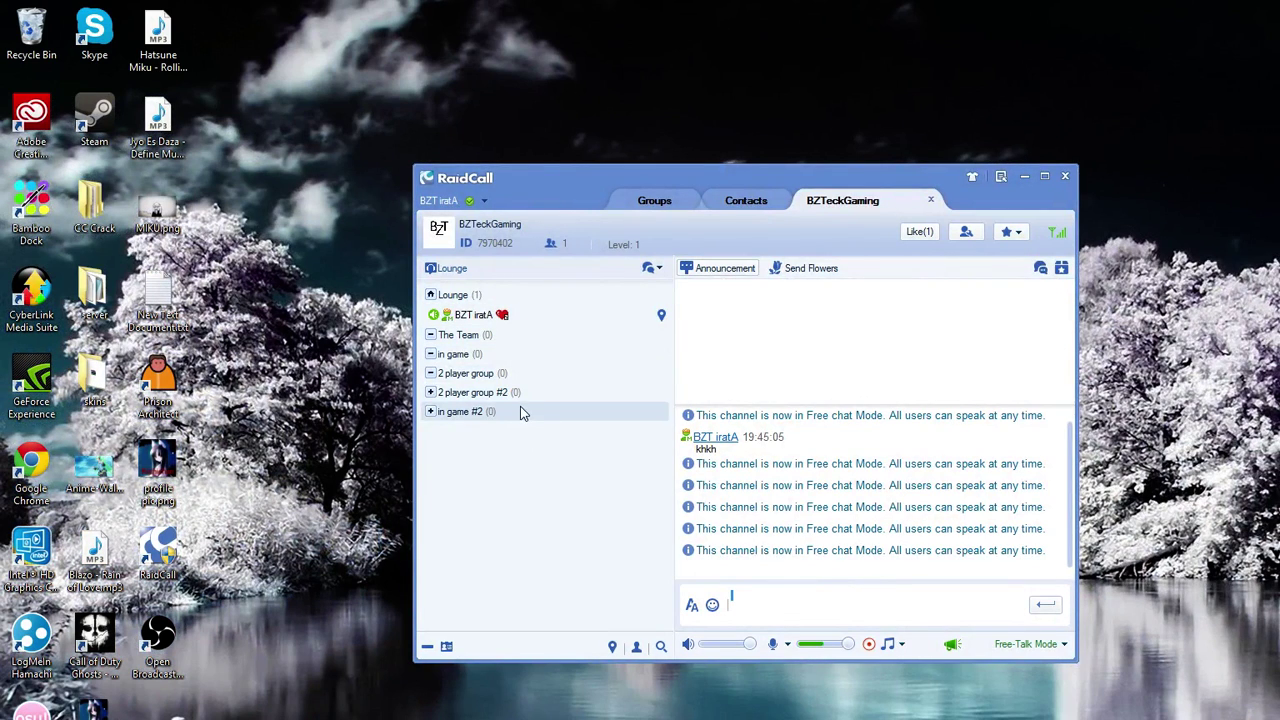
Enter the "in game" channel from the Lounge, and move on into "2 player group".
{"action": "left_click", "coordinate": [520, 355]}
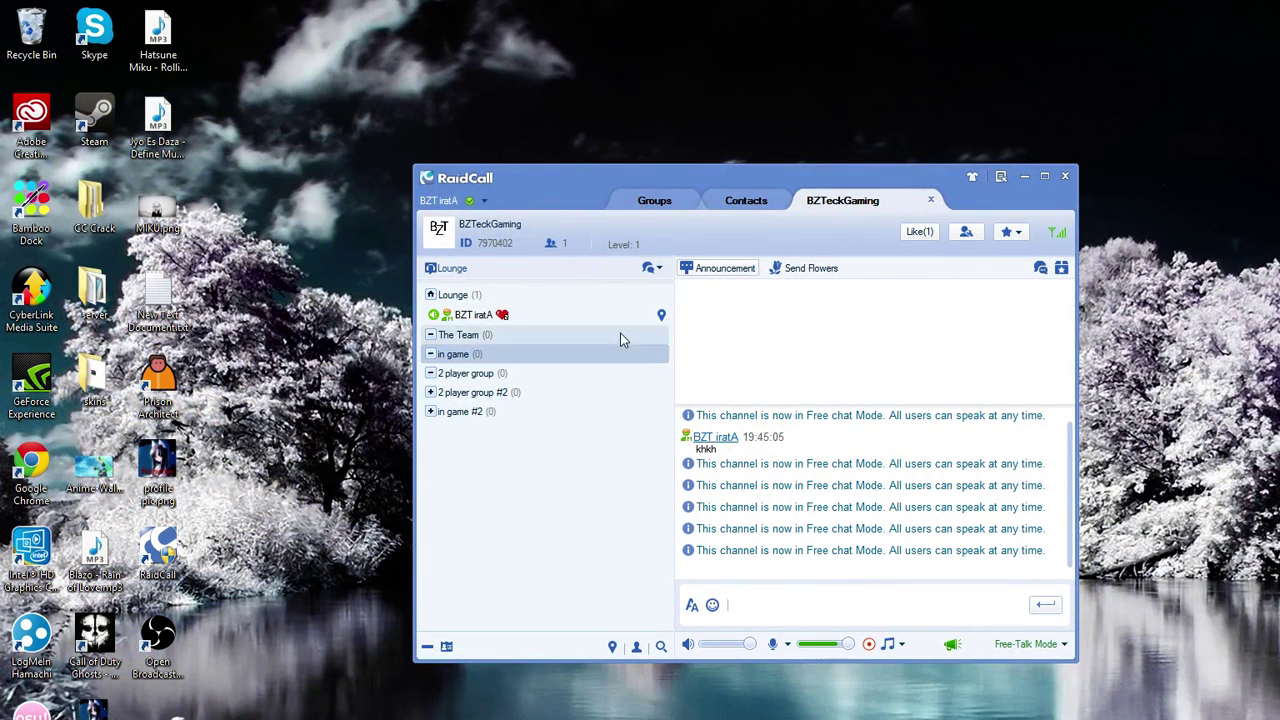
{"action": "right_click", "coordinate": [476, 358]}
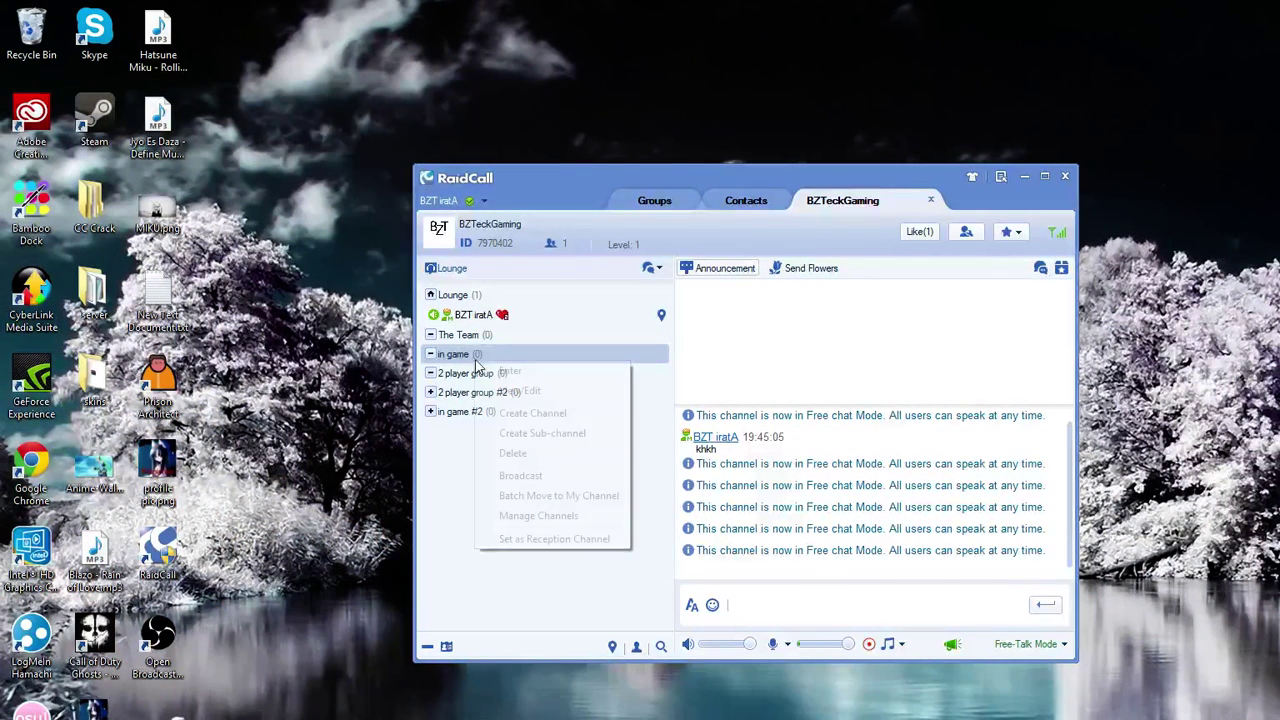
{"action": "left_click", "coordinate": [540, 370]}
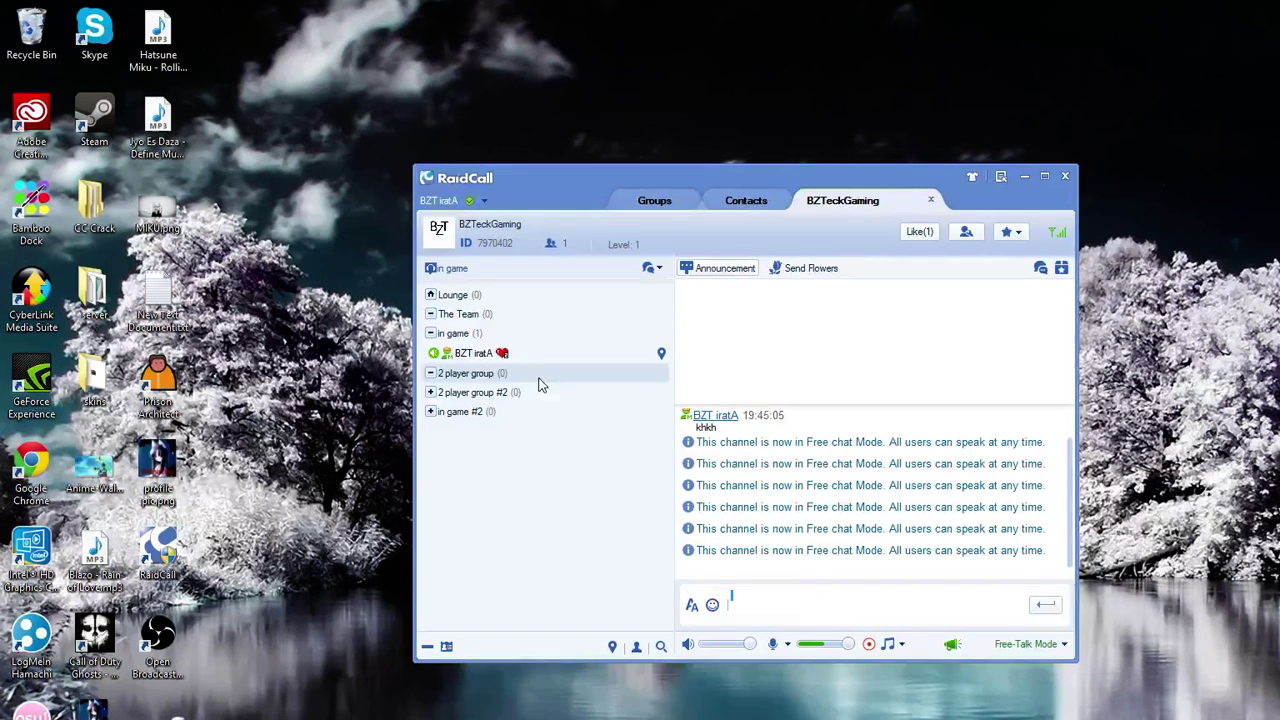
{"action": "right_click", "coordinate": [543, 378]}
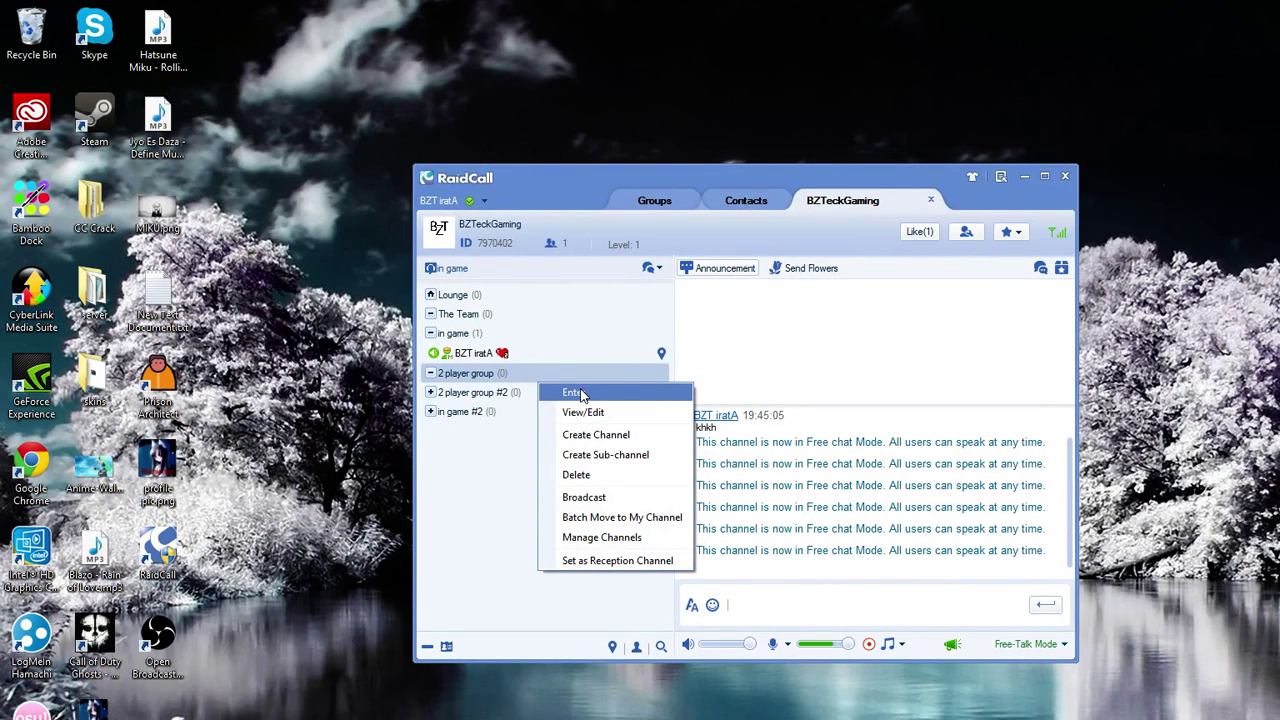
{"action": "left_click", "coordinate": [581, 394]}
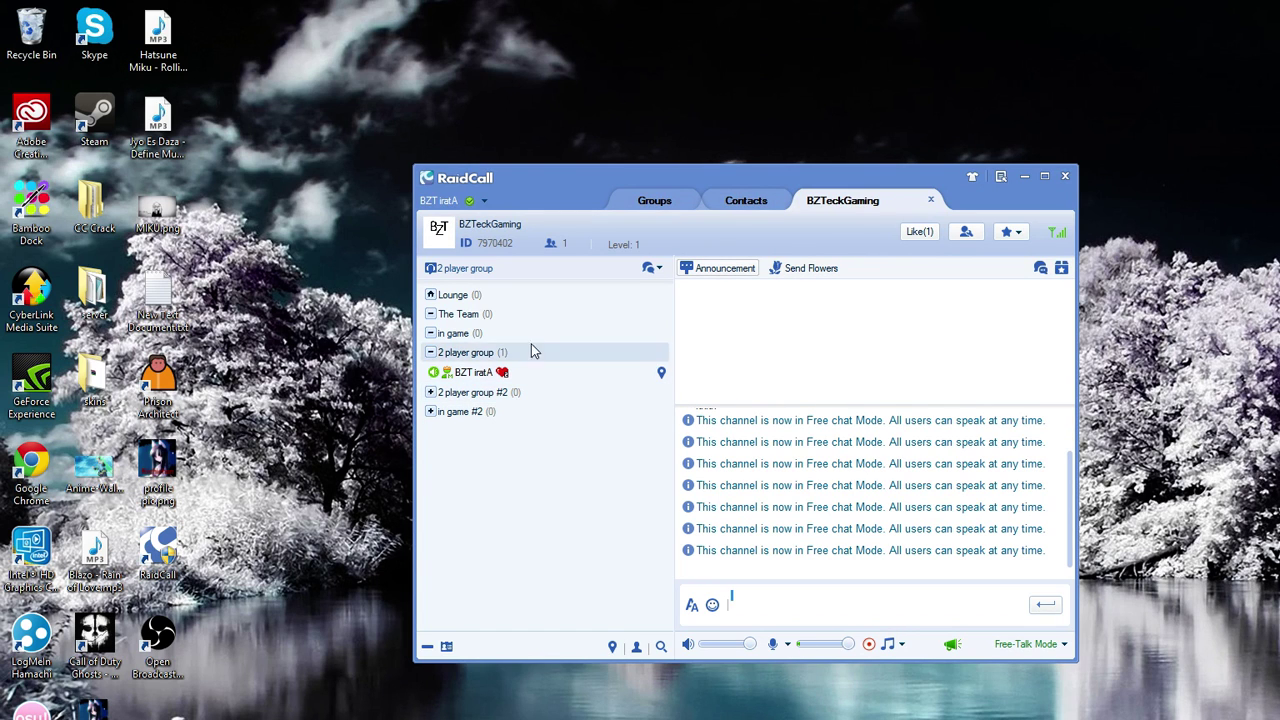
View and close the Members Chat window, and bring up the form for creating a poll.
{"action": "left_click", "coordinate": [1040, 270]}
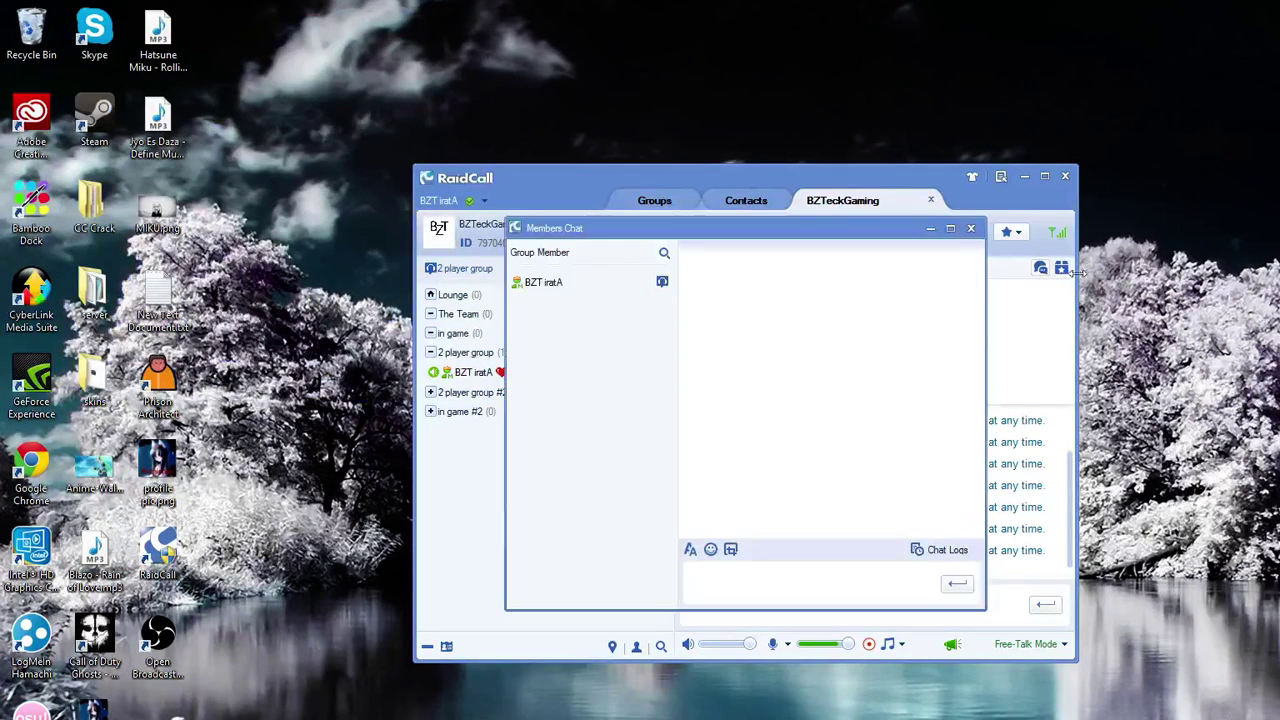
{"action": "left_click", "coordinate": [970, 228]}
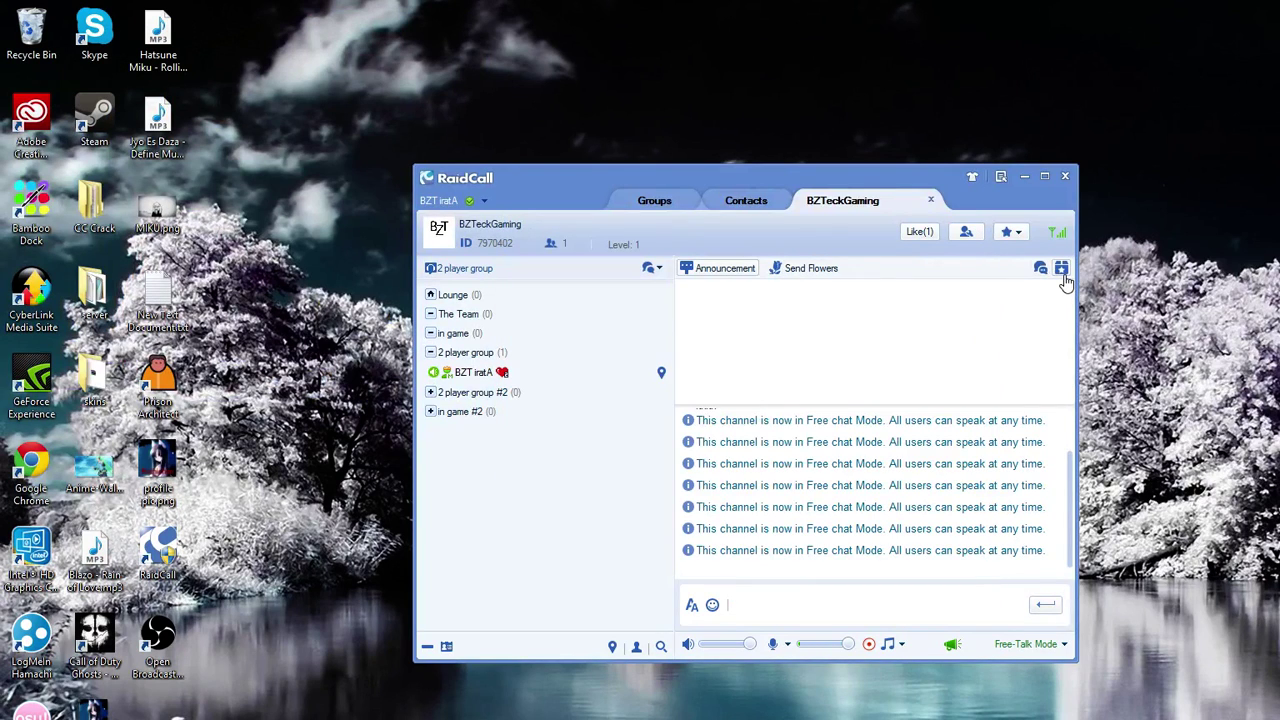
{"action": "left_click", "coordinate": [1061, 268]}
{"action": "left_click", "coordinate": [838, 340]}
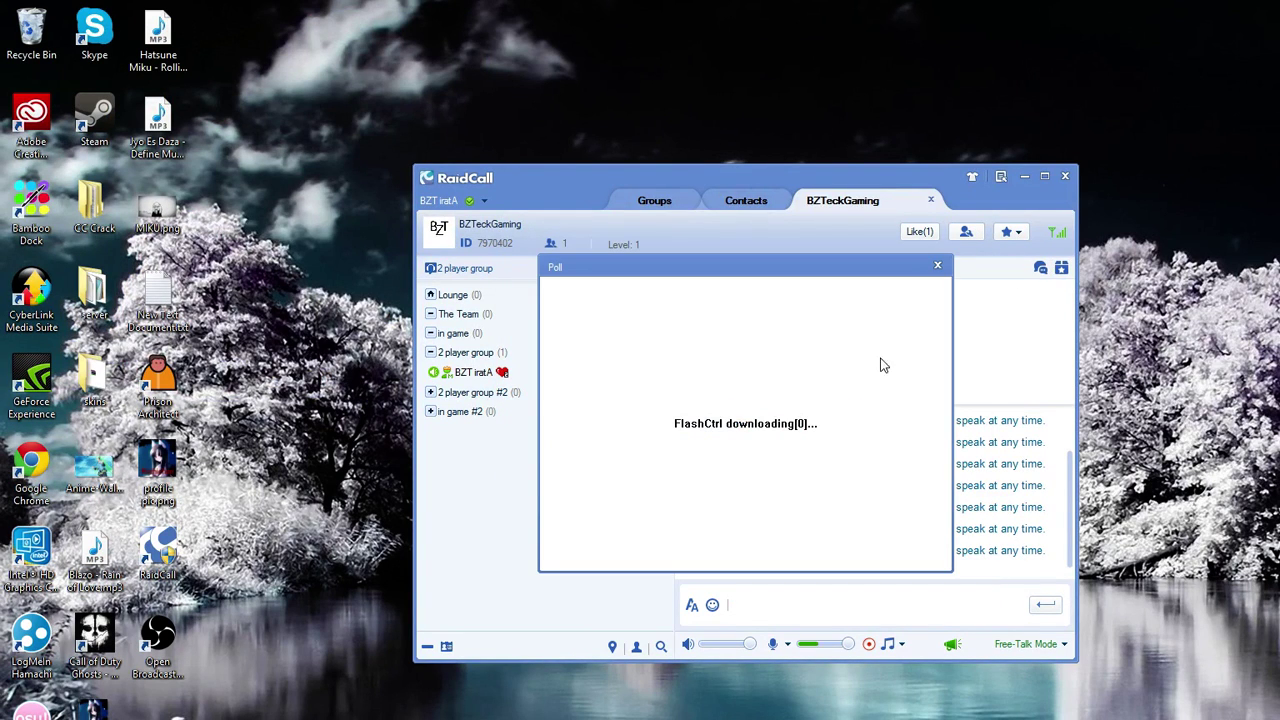
{"action": "left_click", "coordinate": [790, 409]}
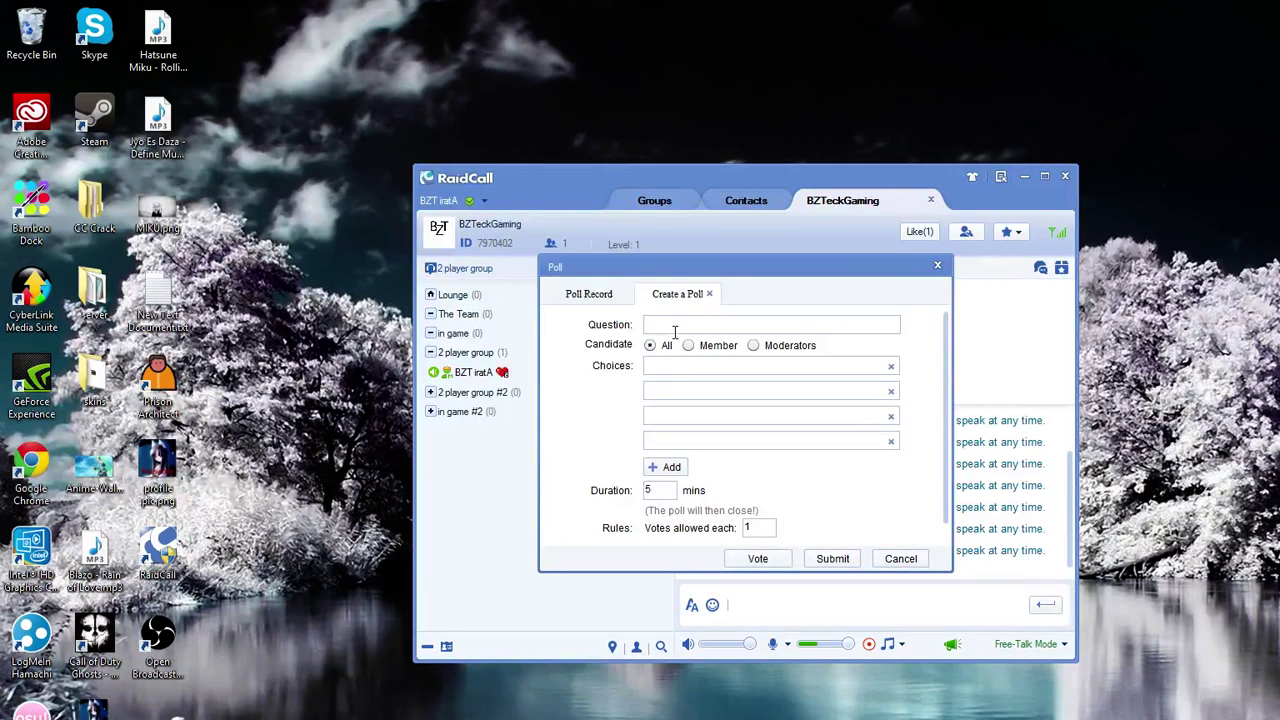
Examine the poll's candidate and duration settings, try adding and removing a fifth choice, and discard the poll.
{"action": "left_click", "coordinate": [703, 350]}
{"action": "left_click", "coordinate": [716, 352]}
{"action": "left_click", "coordinate": [670, 466]}
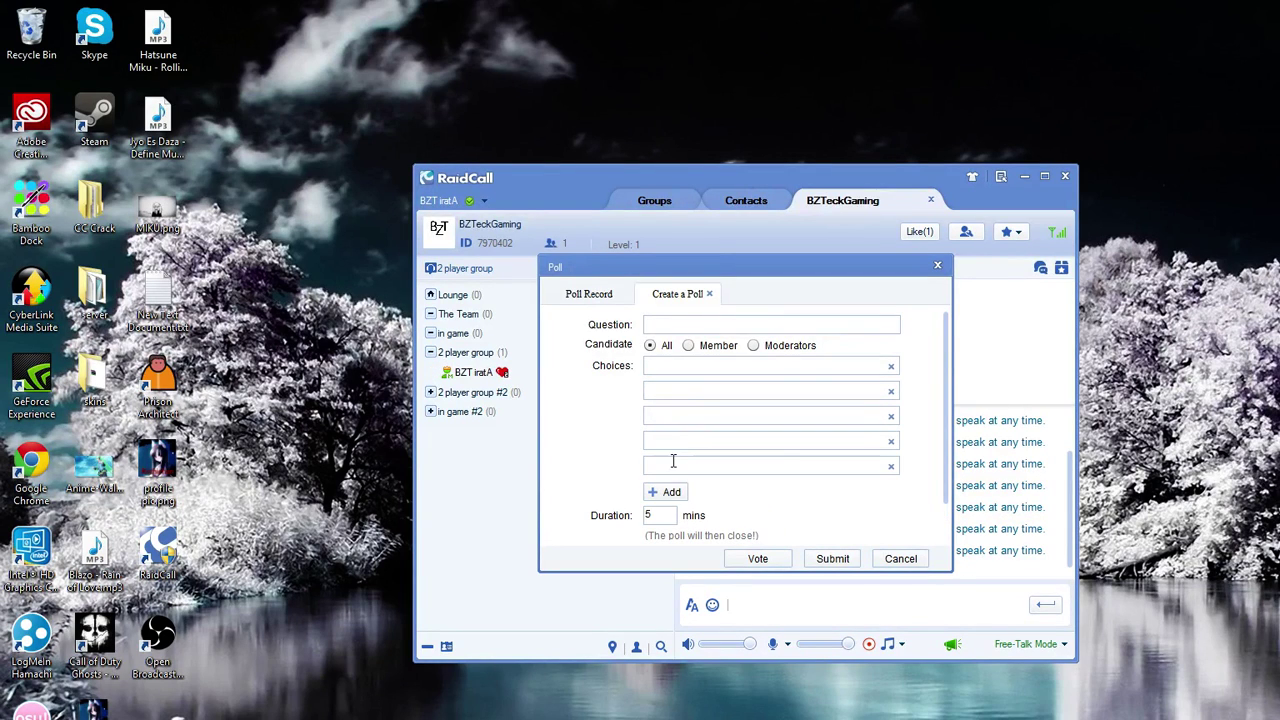
{"action": "left_click", "coordinate": [891, 468]}
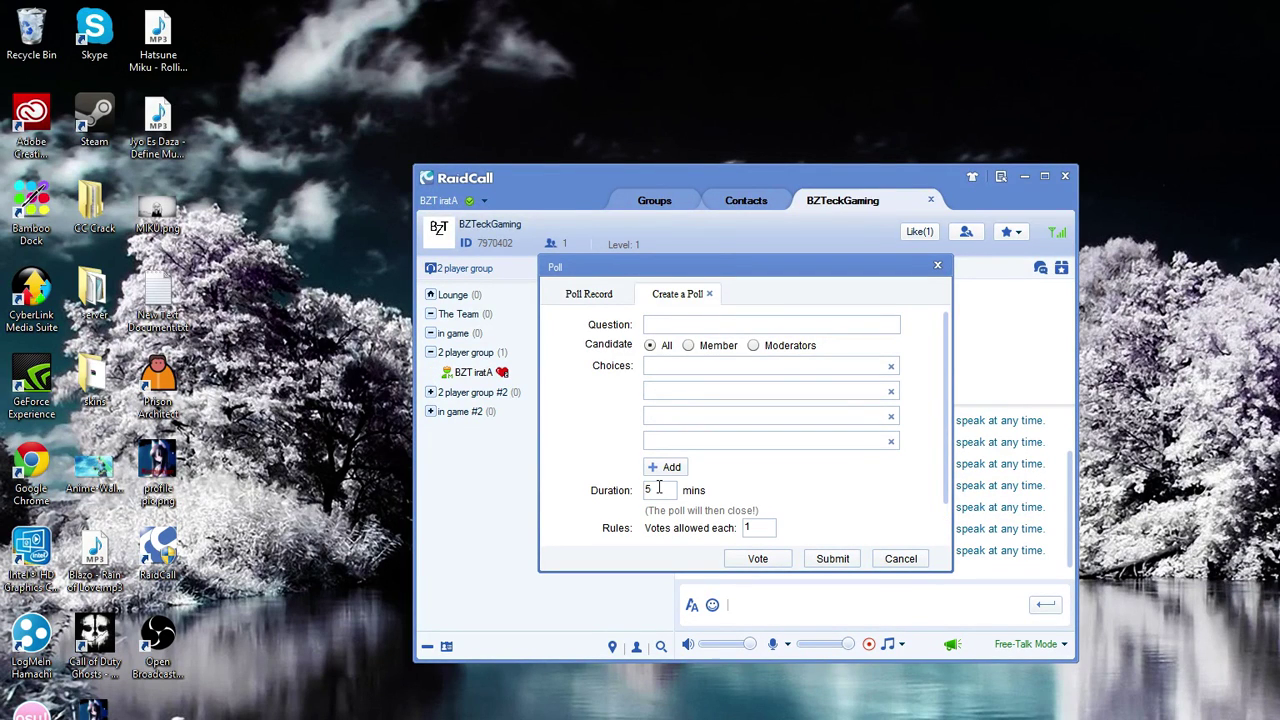
{"action": "left_click_drag", "start_coordinate": [659, 487], "coordinate": [632, 492]}
{"action": "left_click", "coordinate": [898, 558]}
{"action": "left_click", "coordinate": [937, 265]}
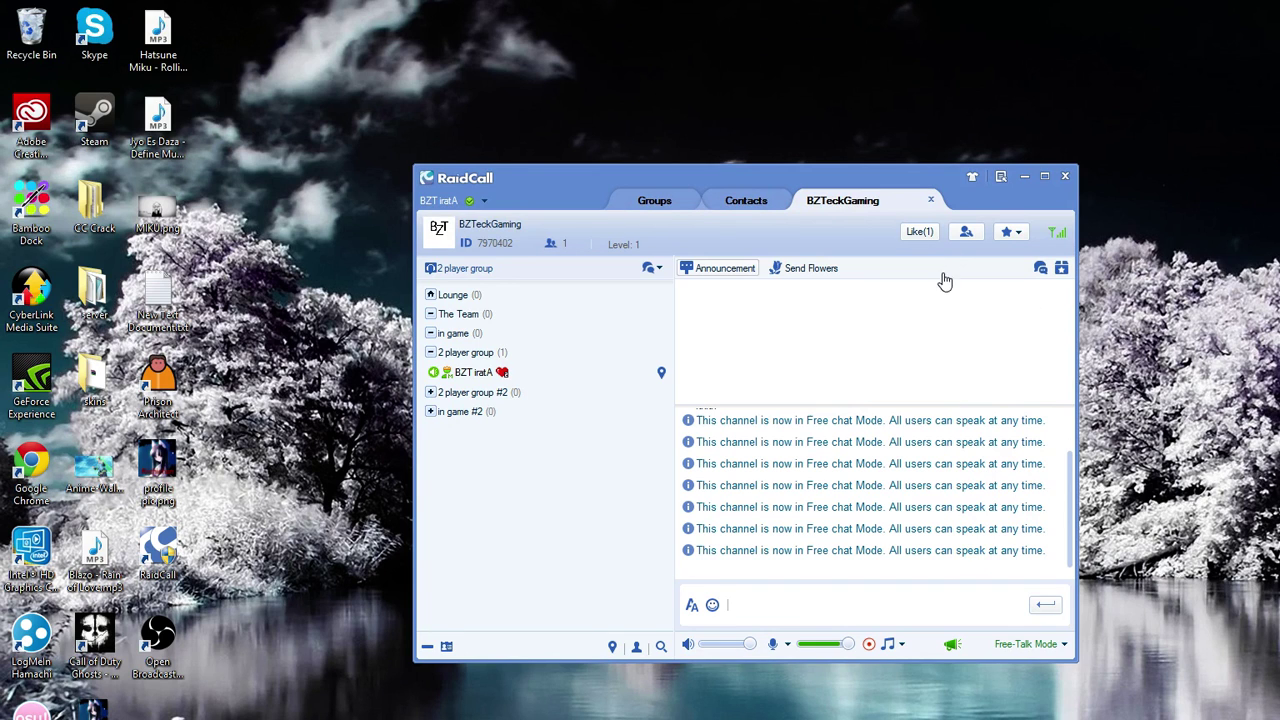
Review the group's Activity Log and the flower message settings, closing both without changes.
{"action": "left_click", "coordinate": [1061, 268]}
{"action": "left_click", "coordinate": [882, 333]}
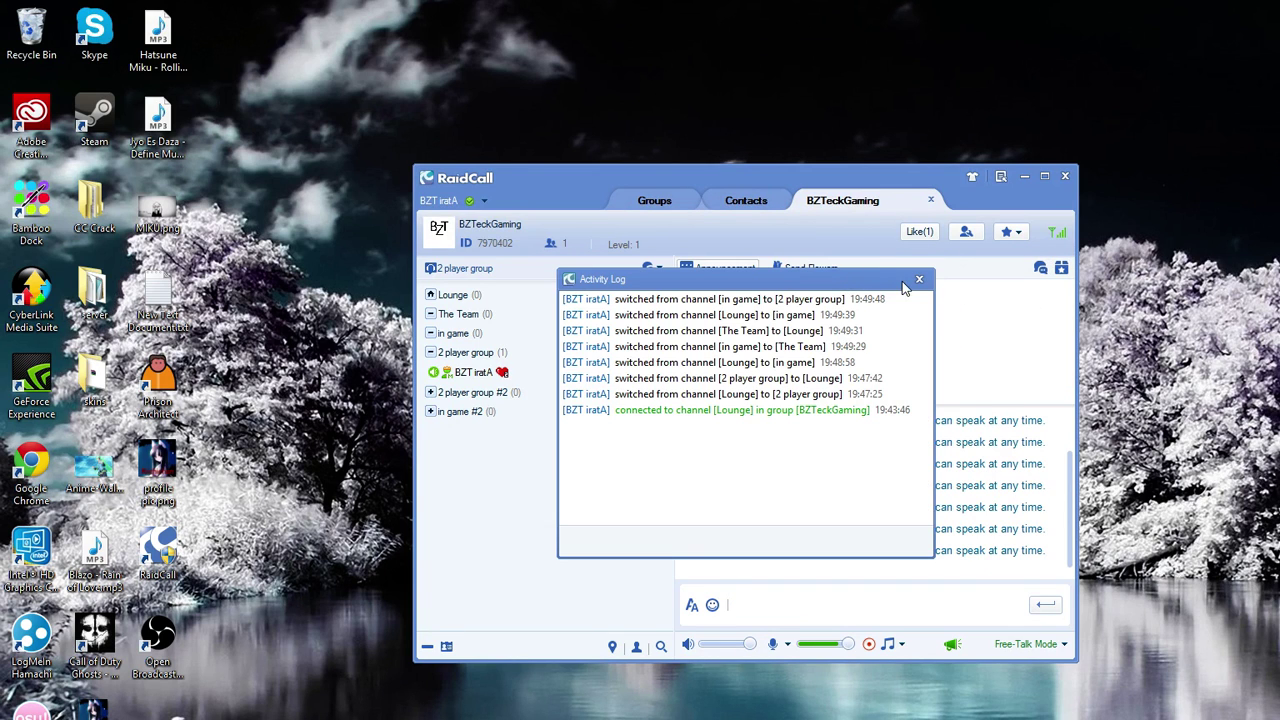
{"action": "left_click", "coordinate": [919, 279]}
{"action": "left_click", "coordinate": [1061, 268]}
{"action": "left_click", "coordinate": [940, 335]}
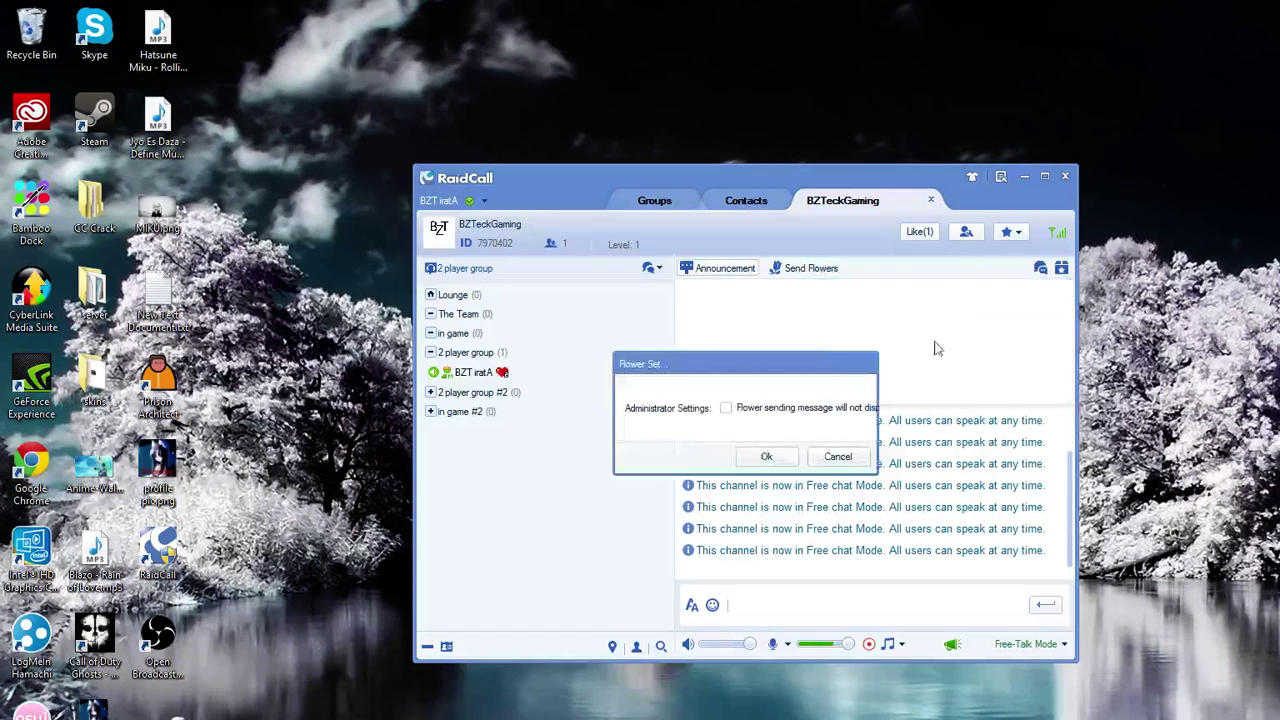
{"action": "left_click", "coordinate": [818, 463]}
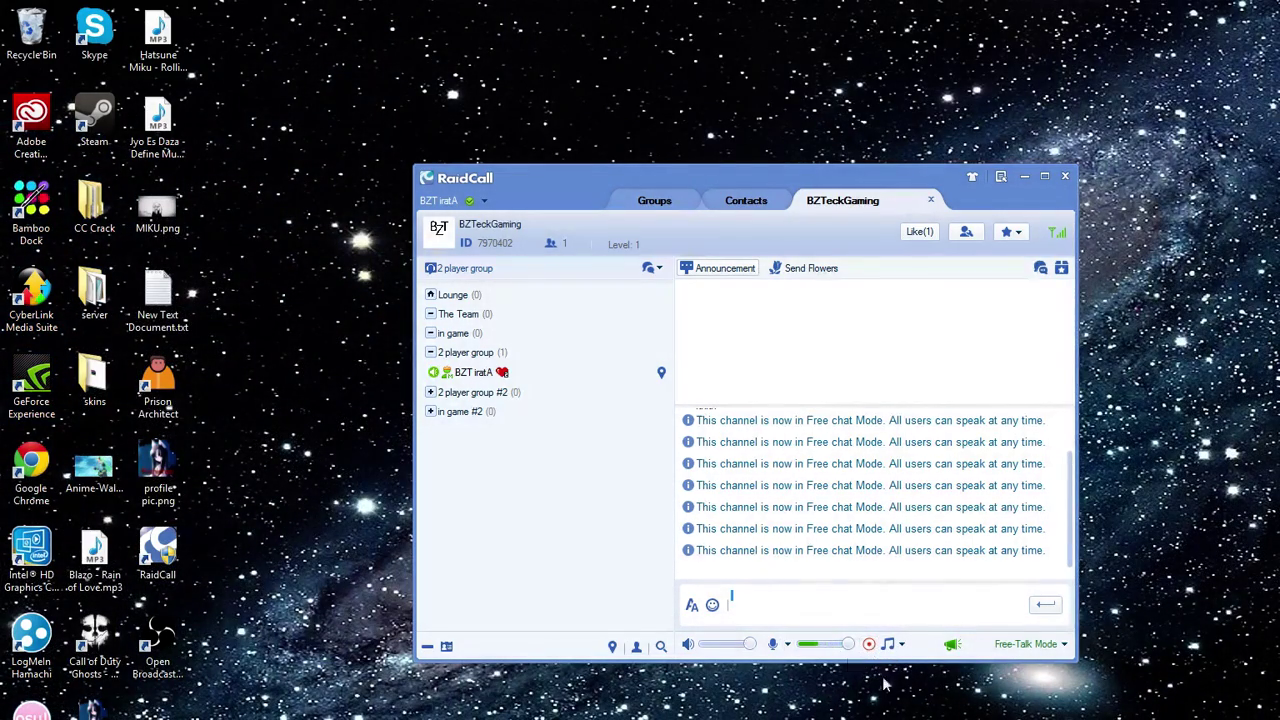
Try the channel list's user toggle, and view the Membership Name dialog without entering a name.
{"action": "left_click", "coordinate": [636, 646]}
{"action": "left_click", "coordinate": [636, 646]}
{"action": "left_click", "coordinate": [636, 646]}
{"action": "left_click", "coordinate": [636, 646]}
{"action": "left_click", "coordinate": [446, 646]}
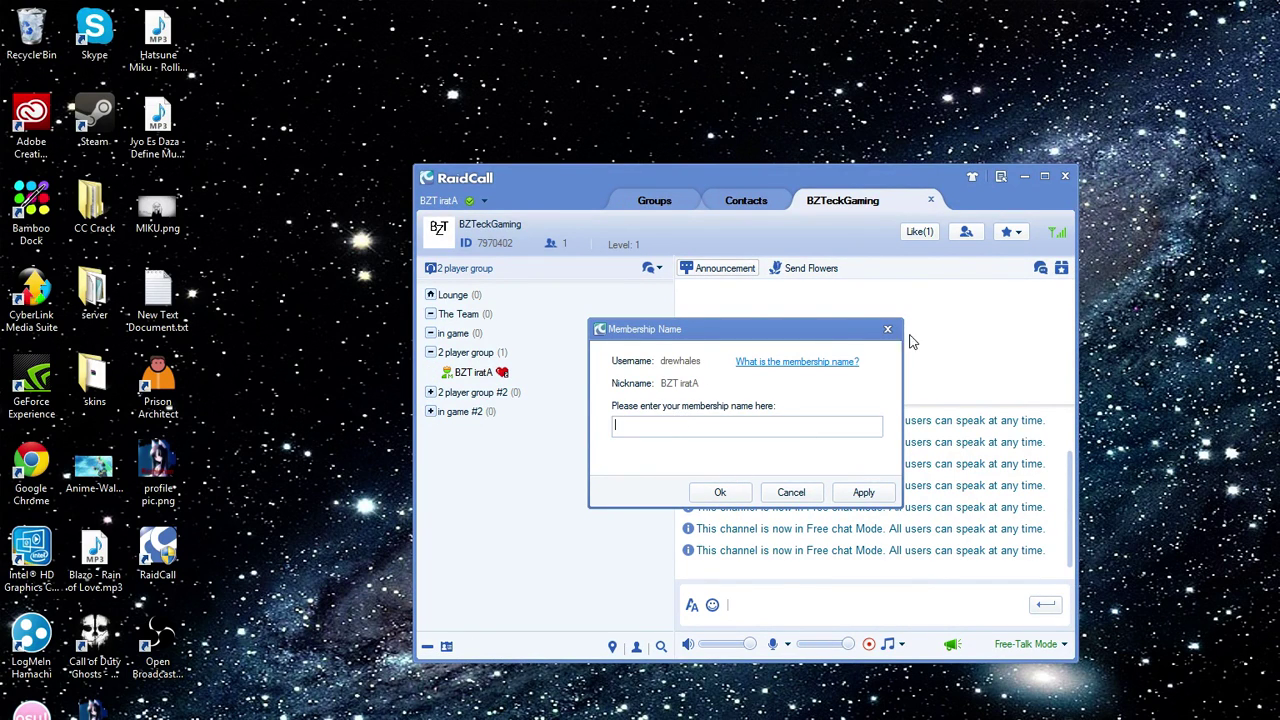
{"action": "left_click", "coordinate": [887, 329]}
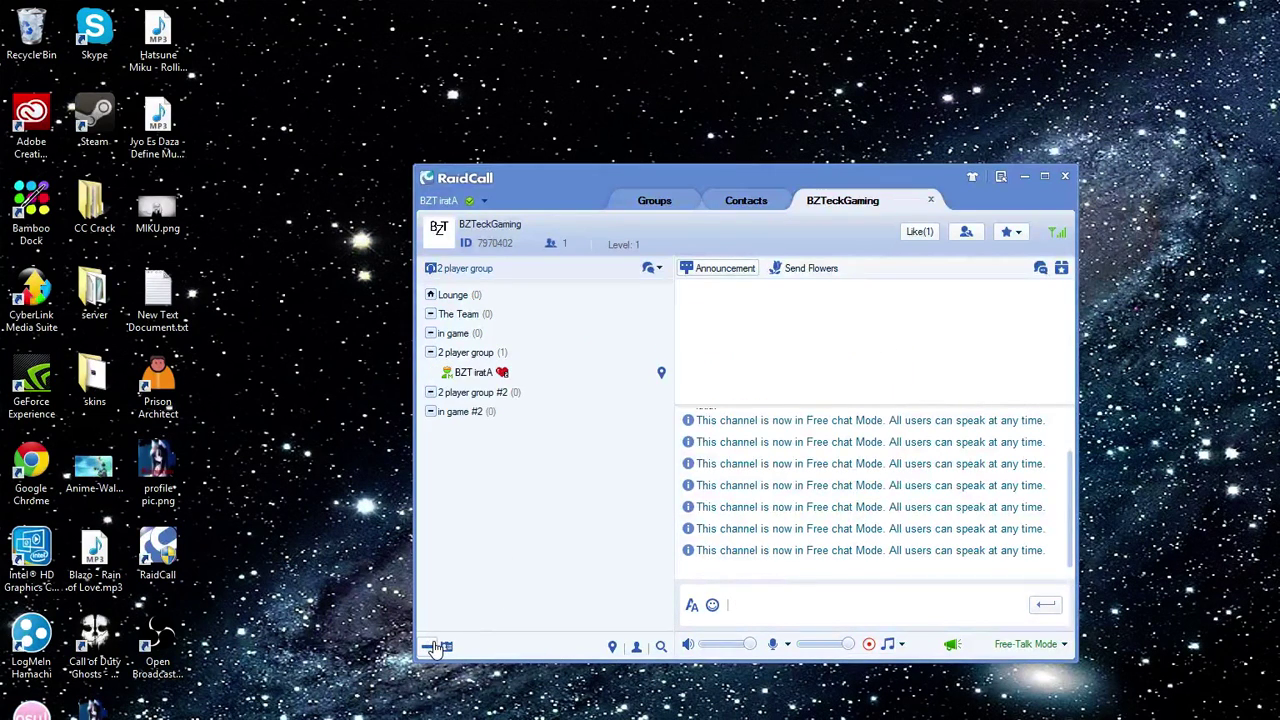
Expand all channels in the group's channel list and collapse them all again.
{"action": "left_click", "coordinate": [431, 646]}
{"action": "left_click", "coordinate": [431, 646]}
{"action": "left_click", "coordinate": [431, 646]}
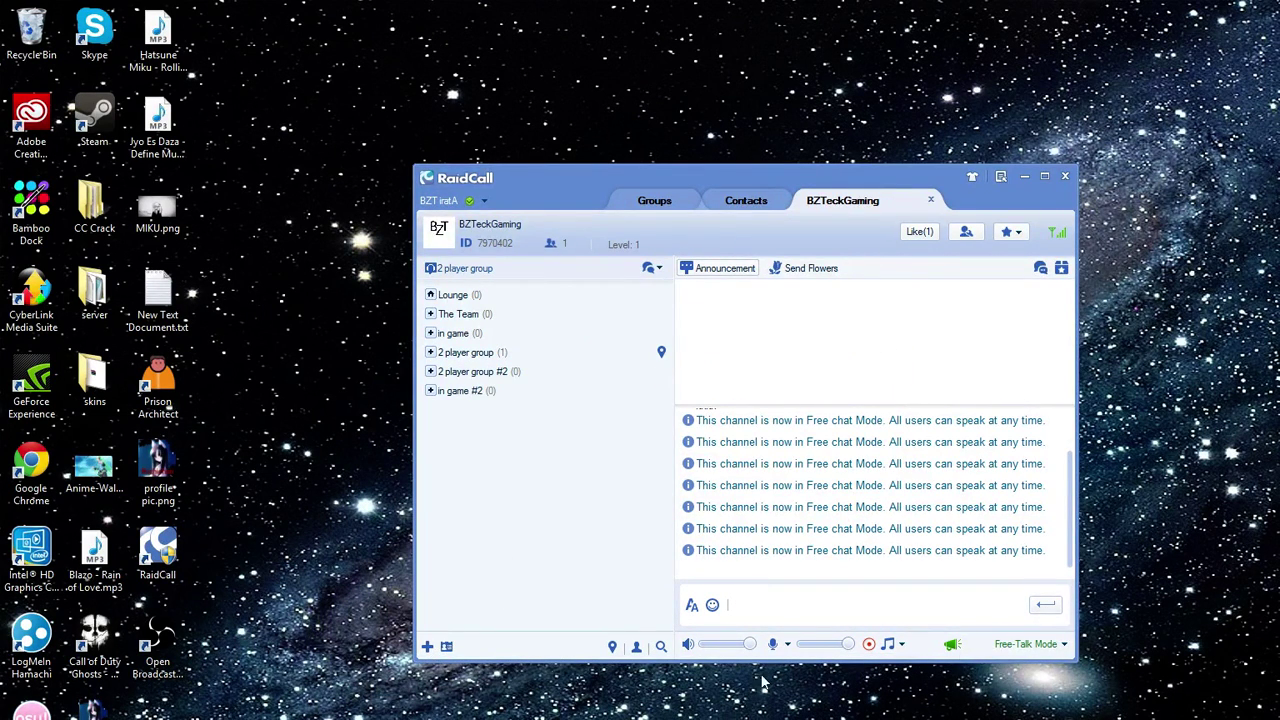
Try Push to Talk as the talk mode and return to Free-Talk Mode.
{"action": "left_click", "coordinate": [1005, 646]}
{"action": "left_click", "coordinate": [931, 514]}
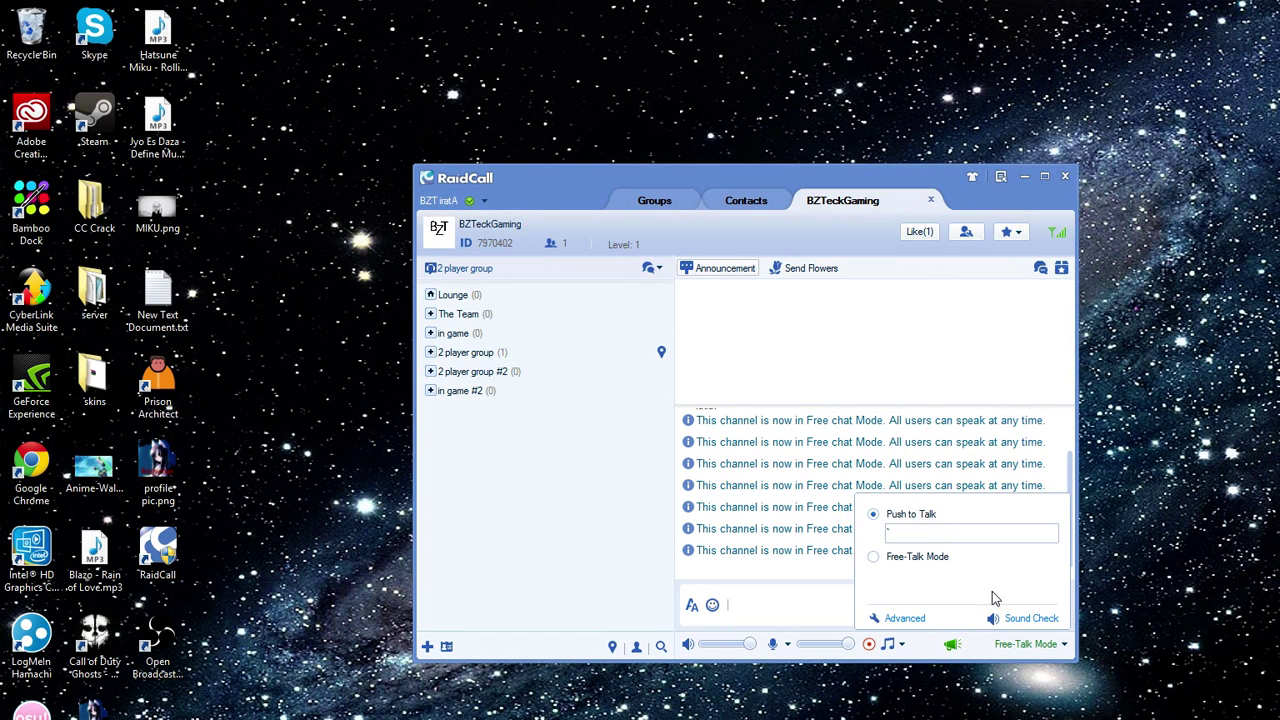
{"action": "left_click", "coordinate": [943, 564]}
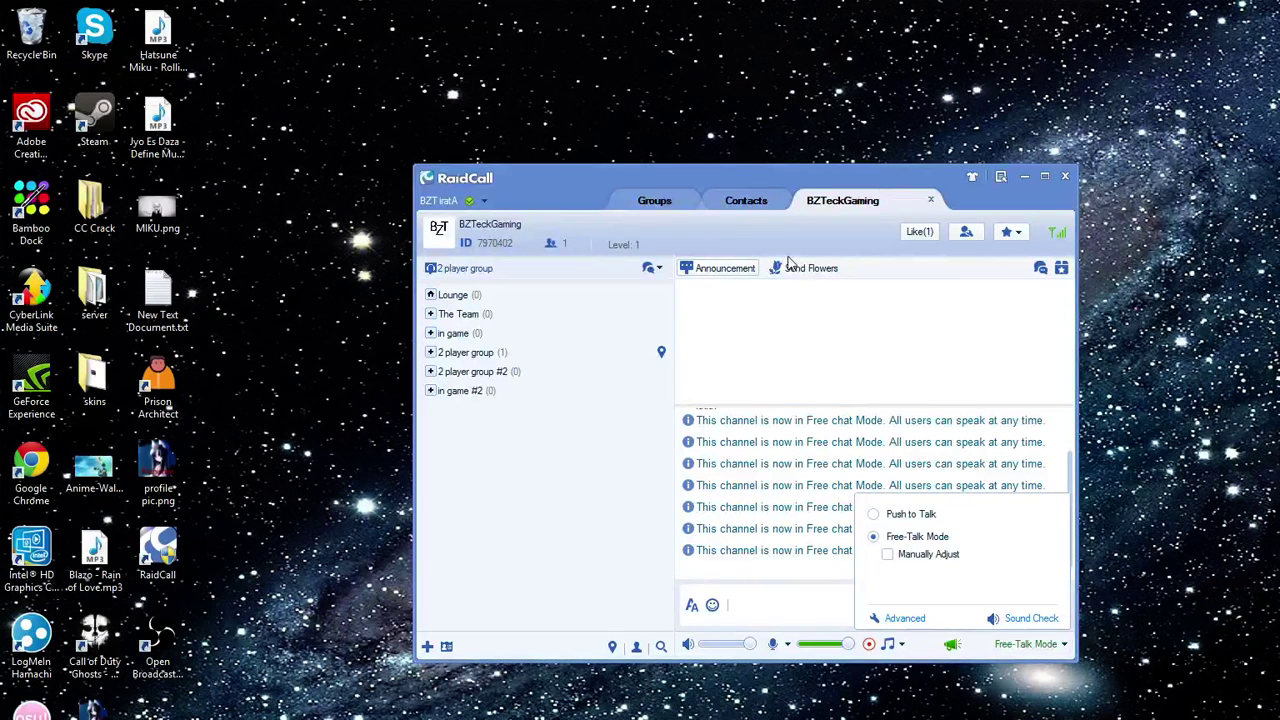
Look through the Groups and Contacts views and return to the BZTeckGaming group.
{"action": "left_click", "coordinate": [731, 212]}
{"action": "left_click", "coordinate": [670, 205]}
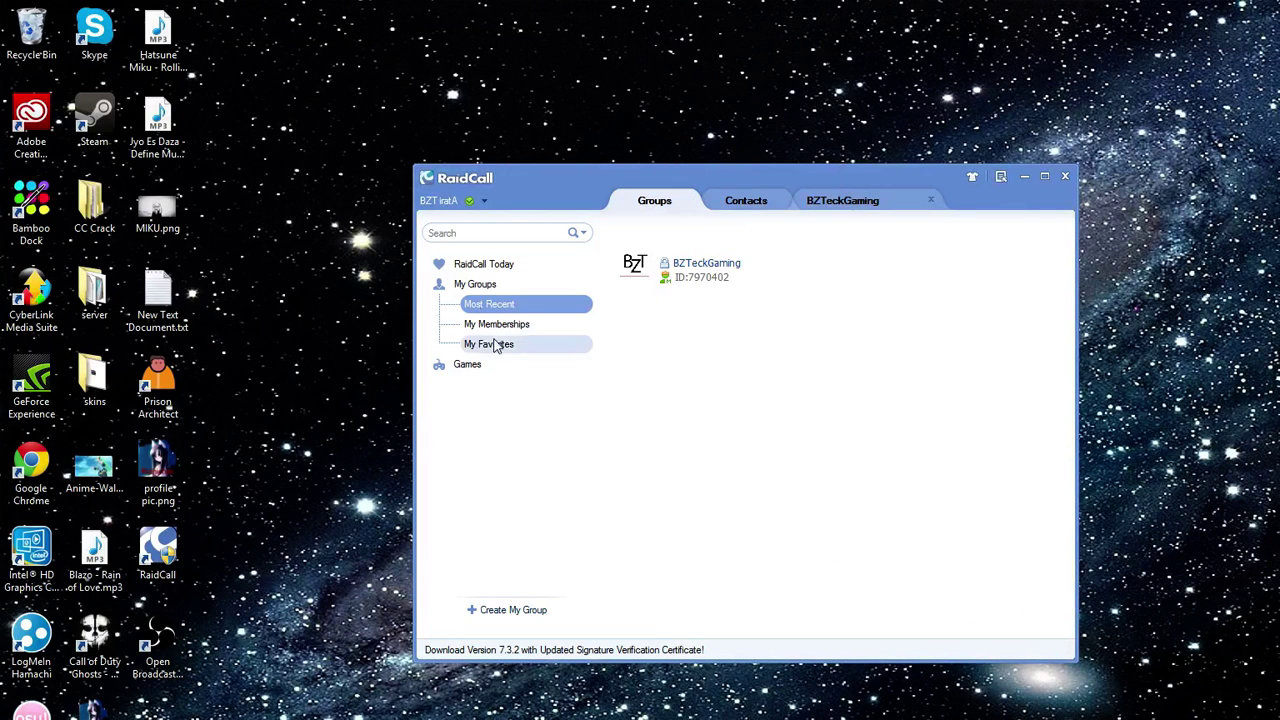
{"action": "left_click", "coordinate": [810, 202]}
{"action": "left_click", "coordinate": [640, 205]}
{"action": "left_click", "coordinate": [845, 202]}
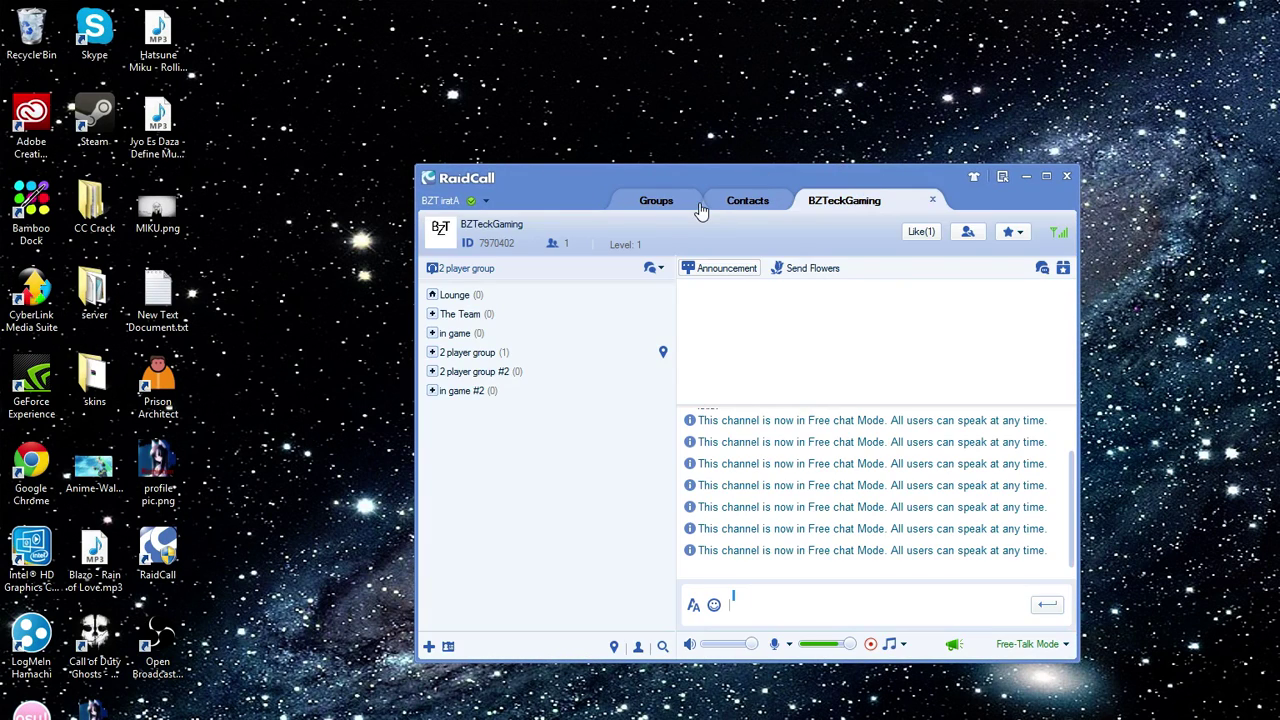
{"action": "left_click", "coordinate": [735, 205]}
{"action": "left_click", "coordinate": [642, 207]}
{"action": "left_click", "coordinate": [838, 202]}
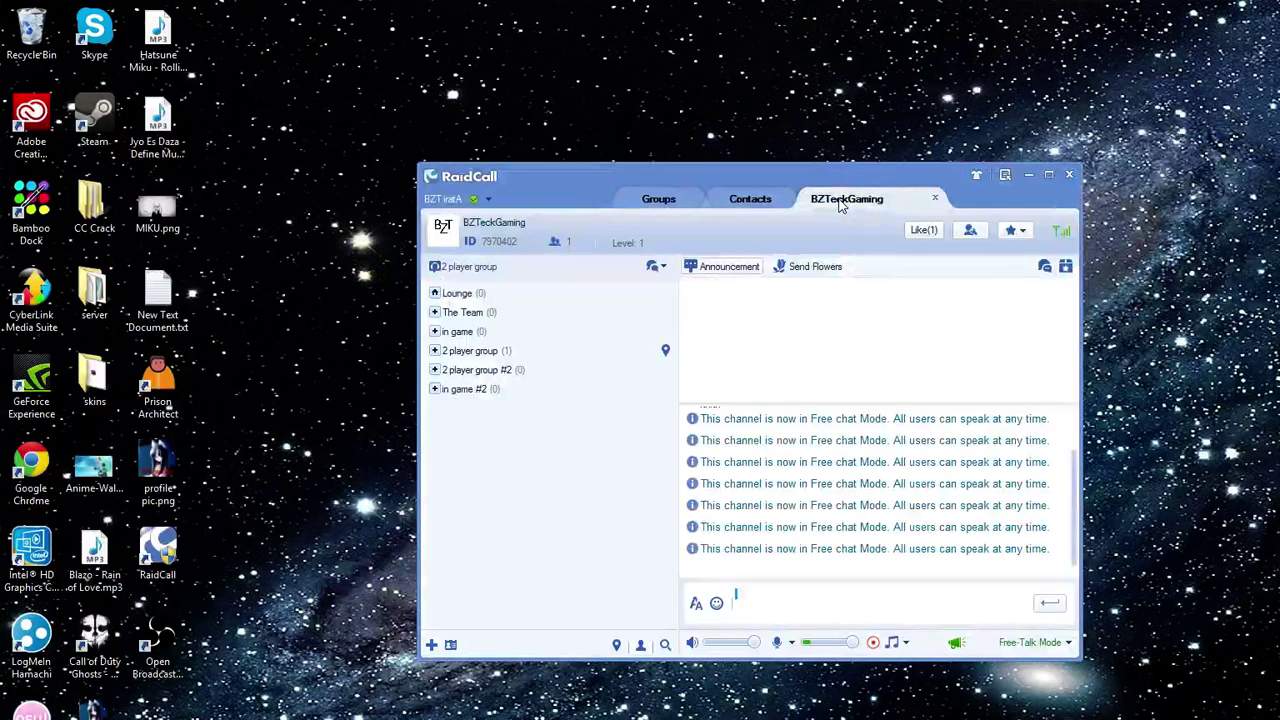
{"action": "left_click", "coordinate": [644, 210]}
{"action": "left_click", "coordinate": [845, 203]}
Review the voice chat modes available for "2 player group" and choose Free Mode.
{"action": "left_click", "coordinate": [661, 267]}
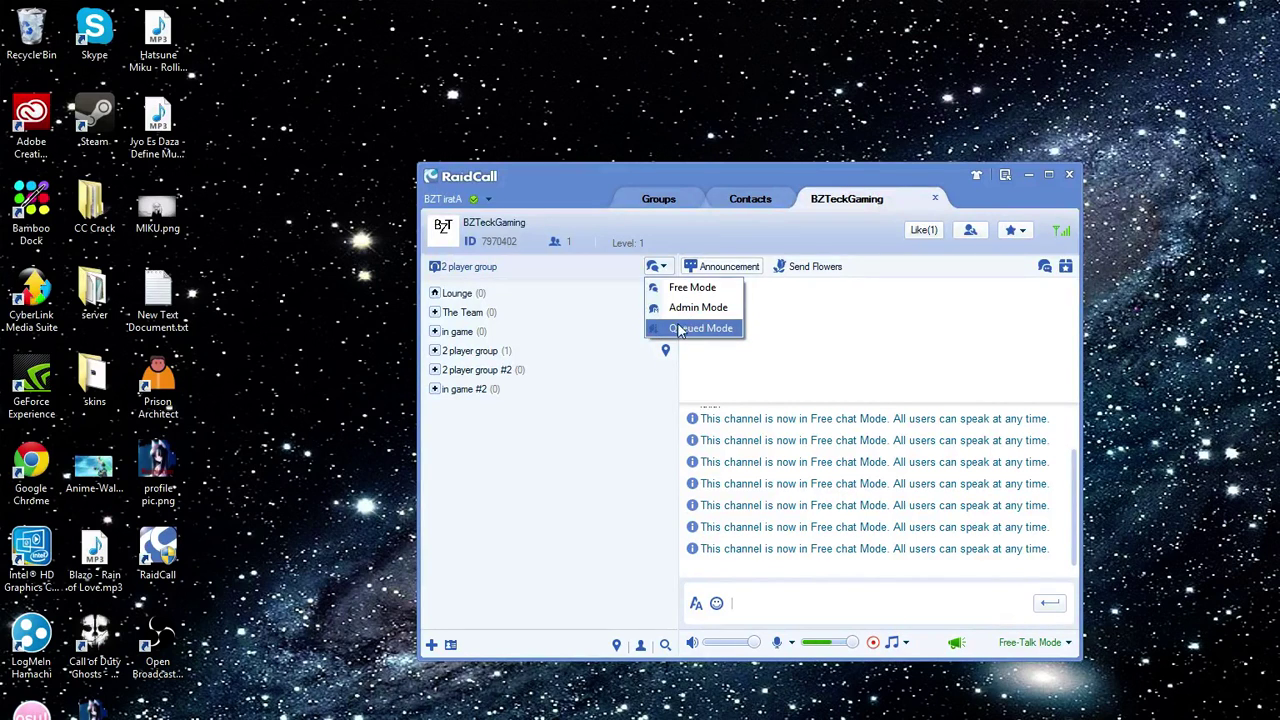
{"action": "left_click", "coordinate": [692, 287]}
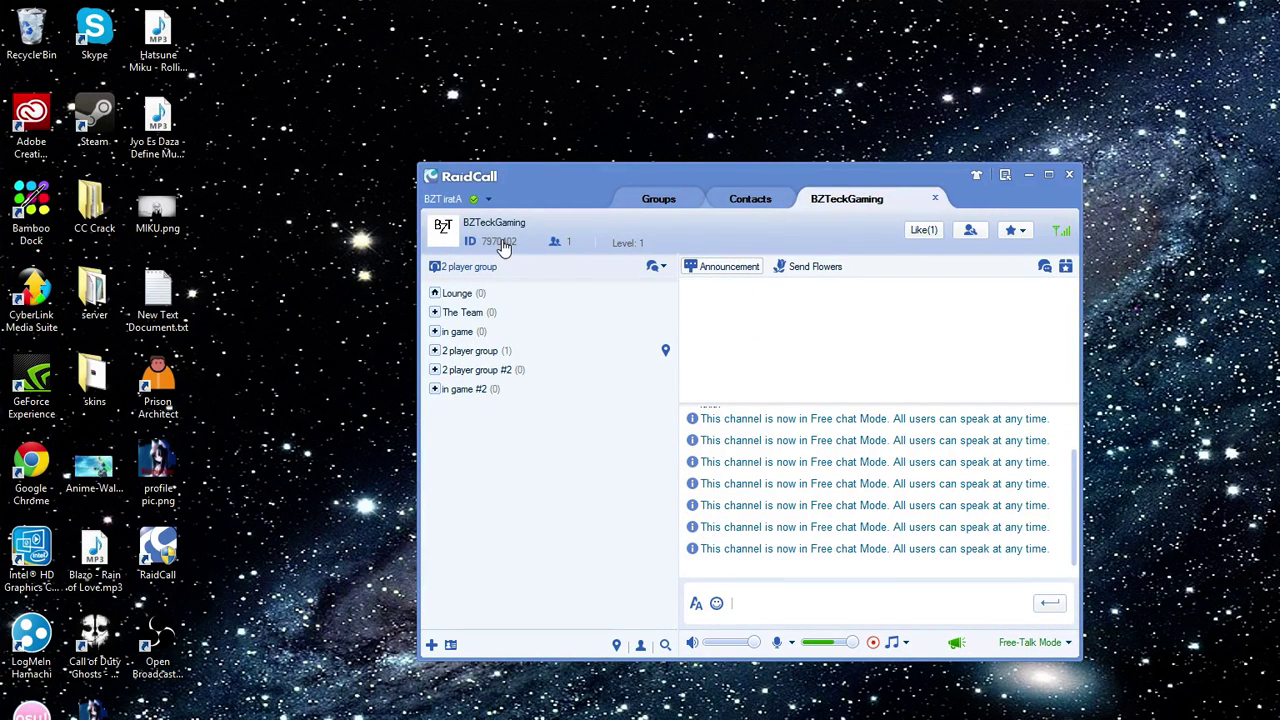
{"action": "left_click", "coordinate": [600, 348]}
Try adding emoticons such as the Bloody knife to the chat message, remove them, and look back through the chat history.
{"action": "left_click", "coordinate": [716, 603]}
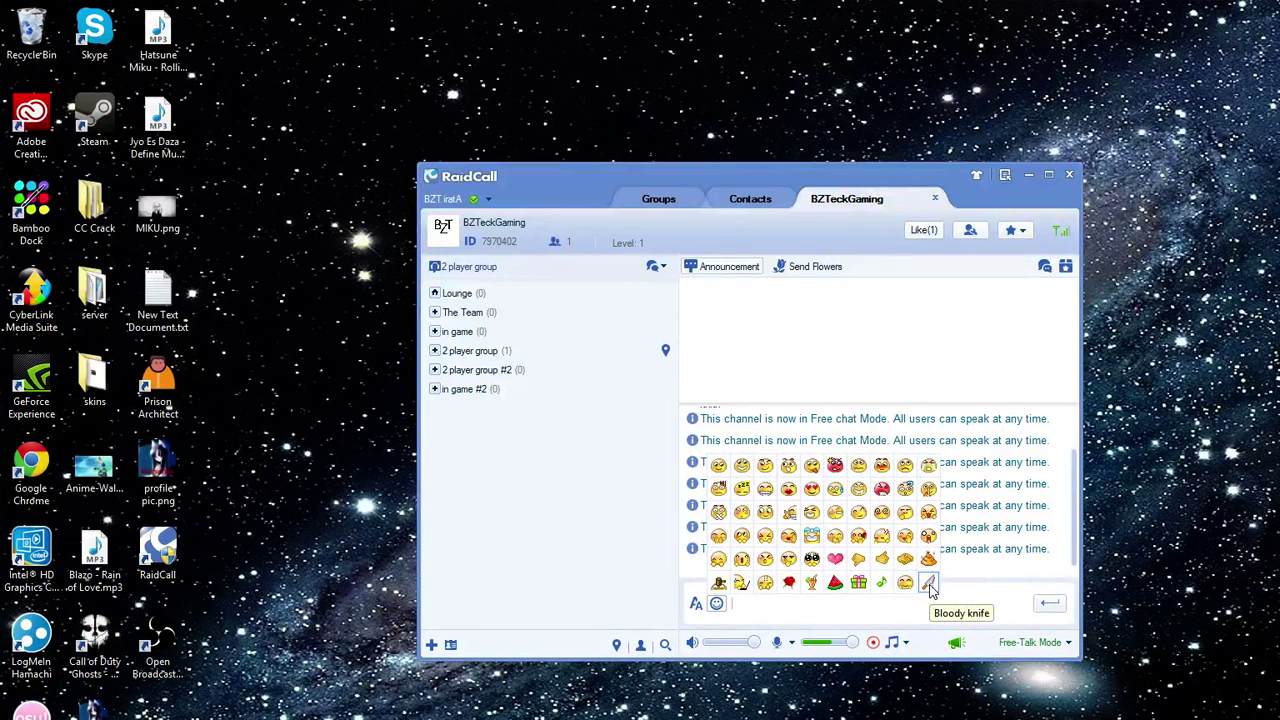
{"action": "left_click", "coordinate": [720, 585]}
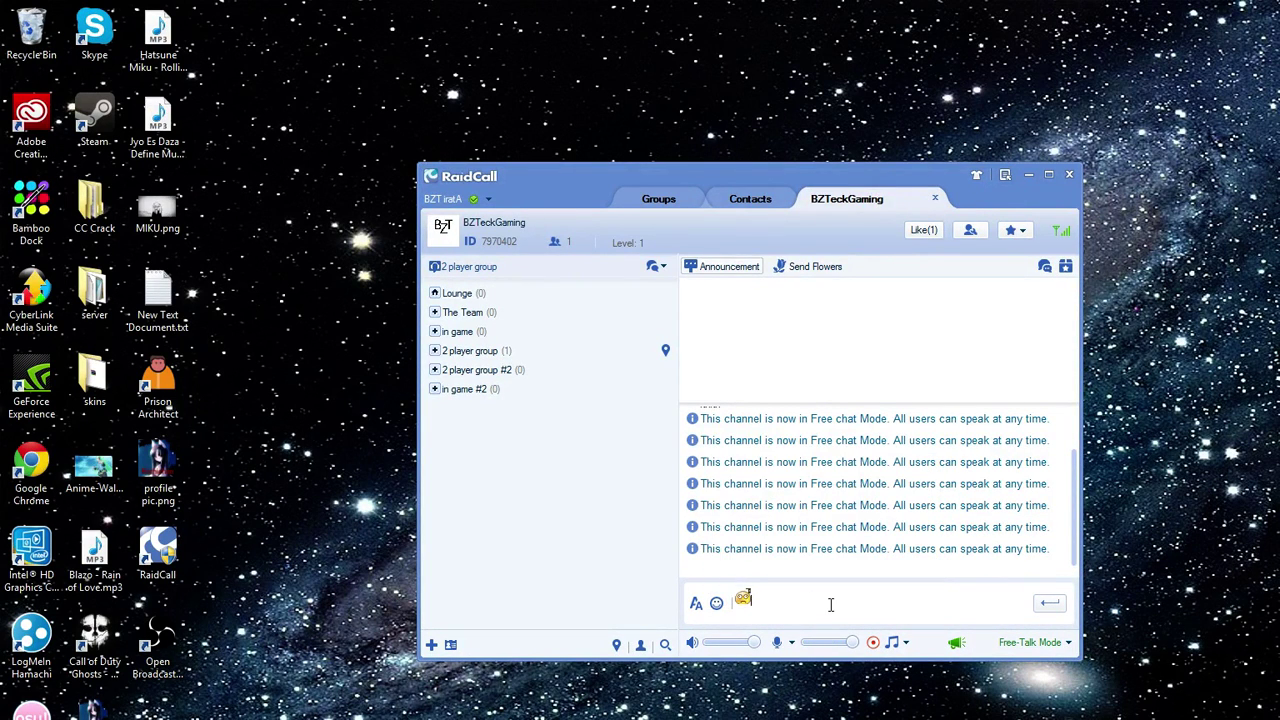
{"action": "key", "text": "BackSpace"}
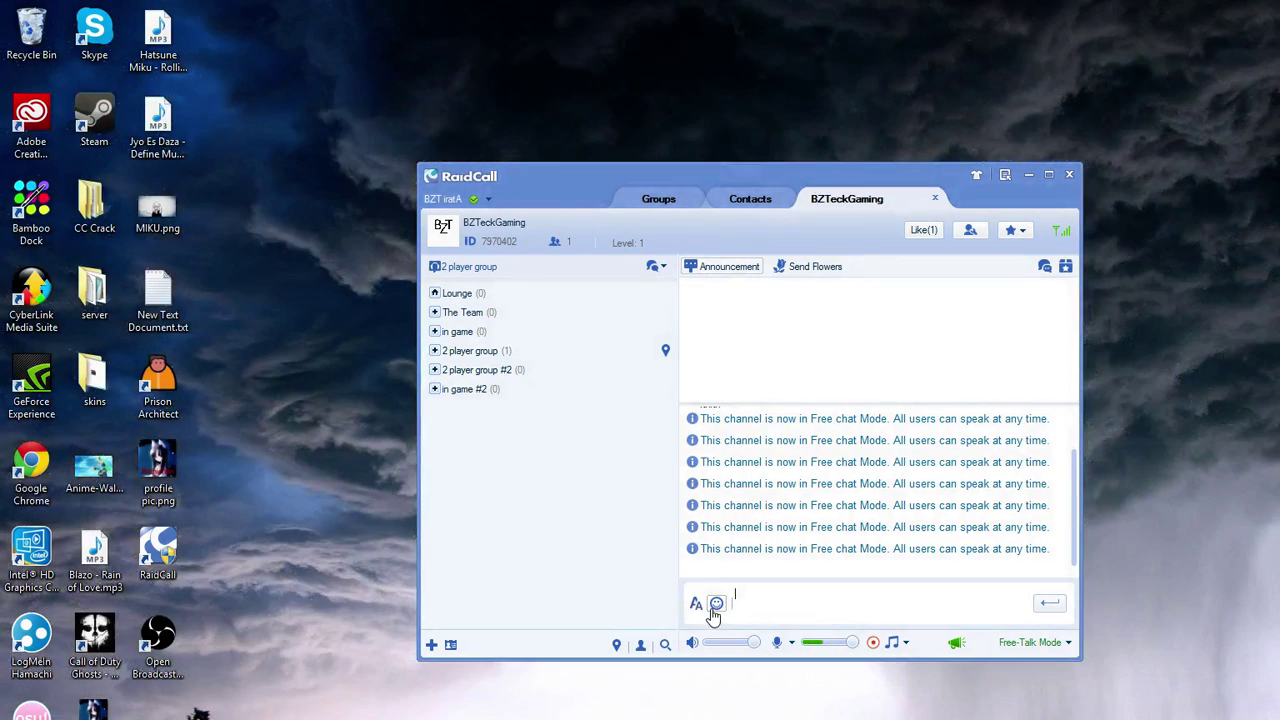
{"action": "left_click", "coordinate": [716, 603]}
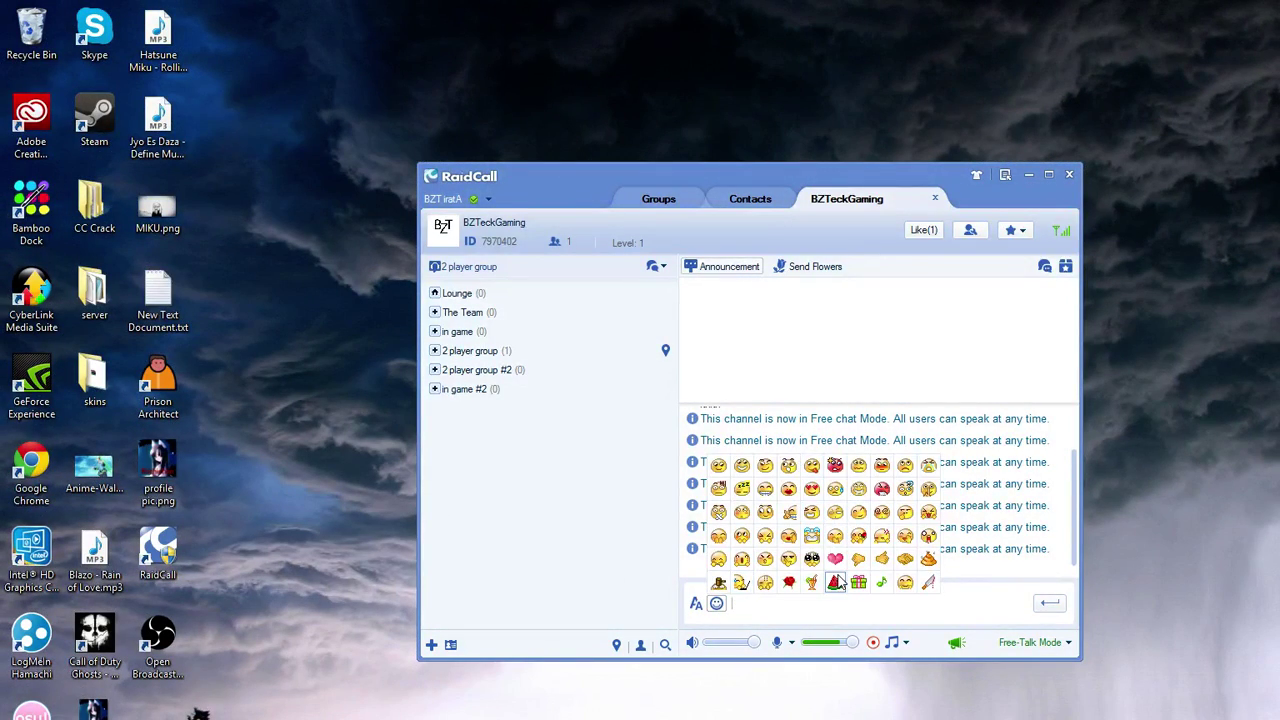
{"action": "left_click", "coordinate": [928, 584]}
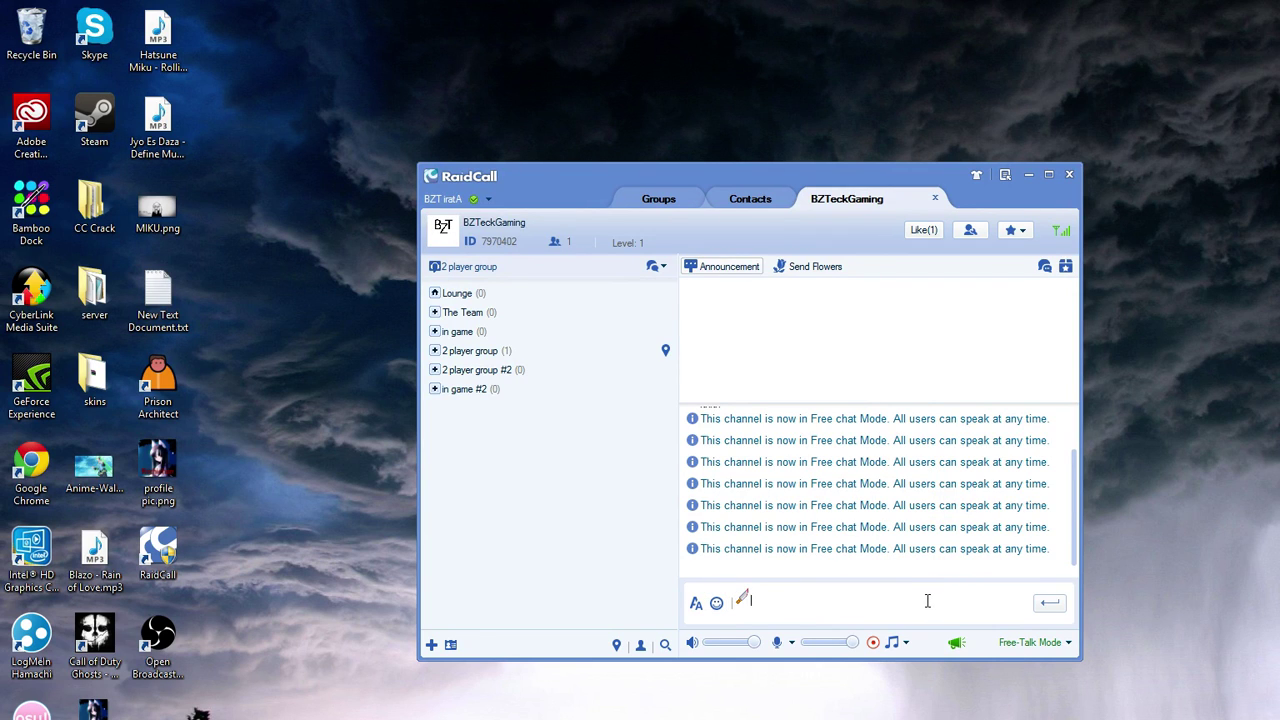
{"action": "key", "text": "BackSpace"}
{"action": "scroll", "coordinate": [1064, 480], "scroll_direction": "up", "scroll_amount": 1}
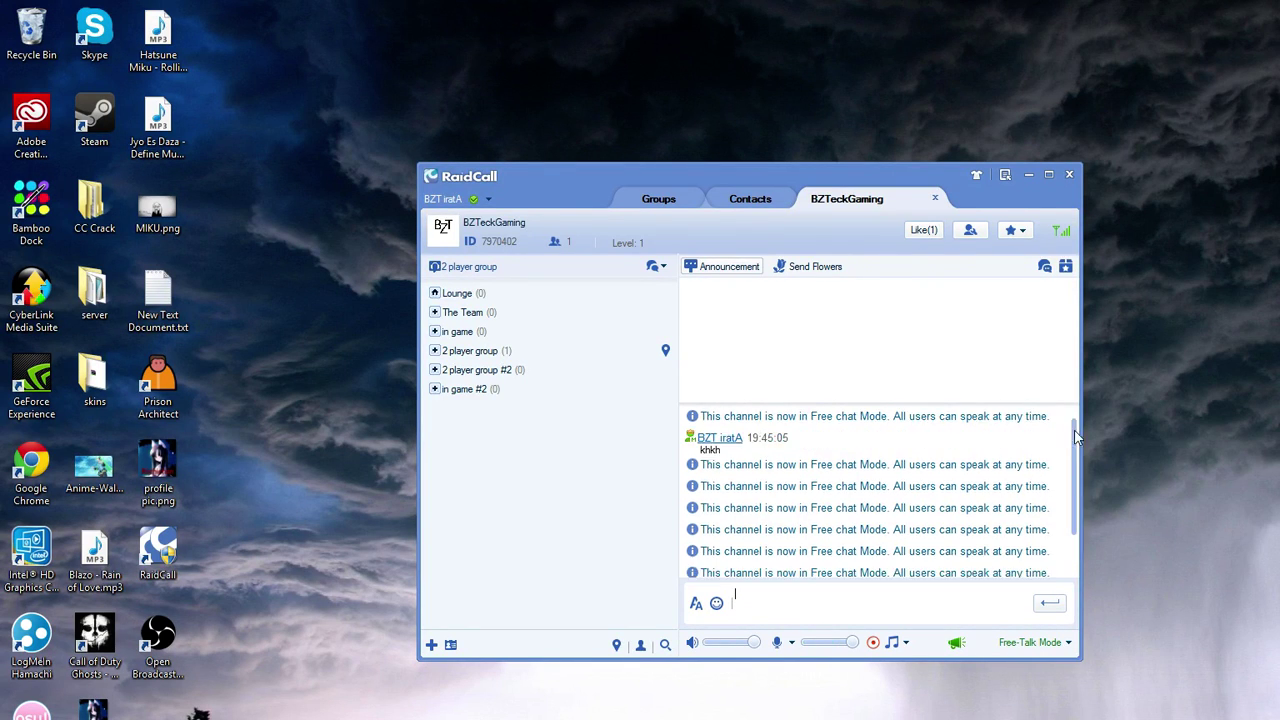
Open the BZTeckGaming group's settings and review its Basic Information, including the group objective and type options.
{"action": "scroll", "coordinate": [1064, 485], "scroll_direction": "down", "scroll_amount": 1}
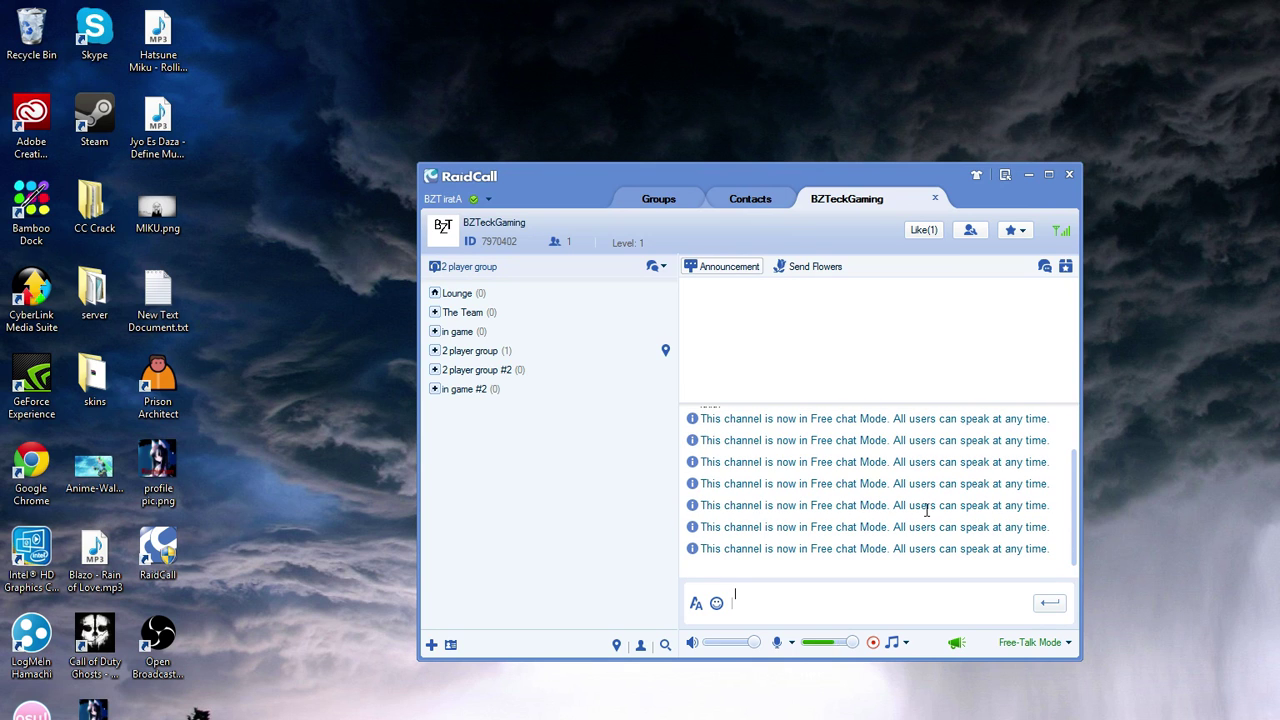
{"action": "left_click", "coordinate": [970, 230]}
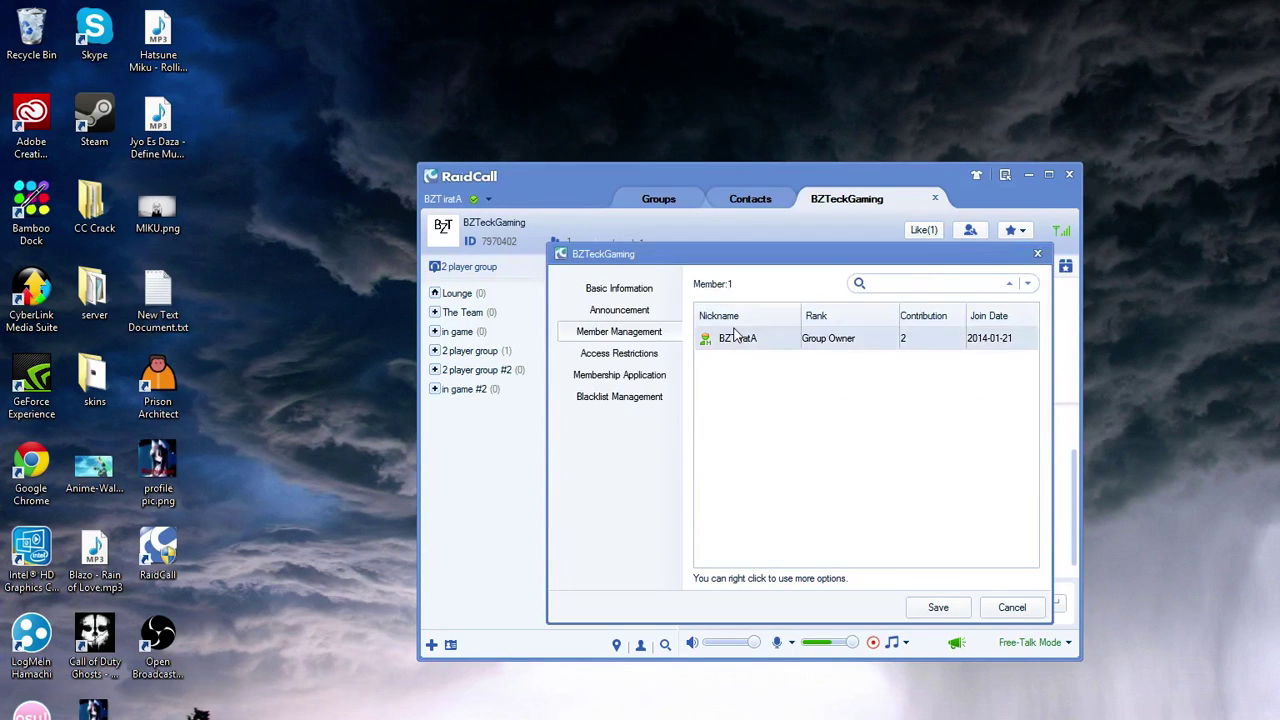
{"action": "left_click", "coordinate": [648, 292]}
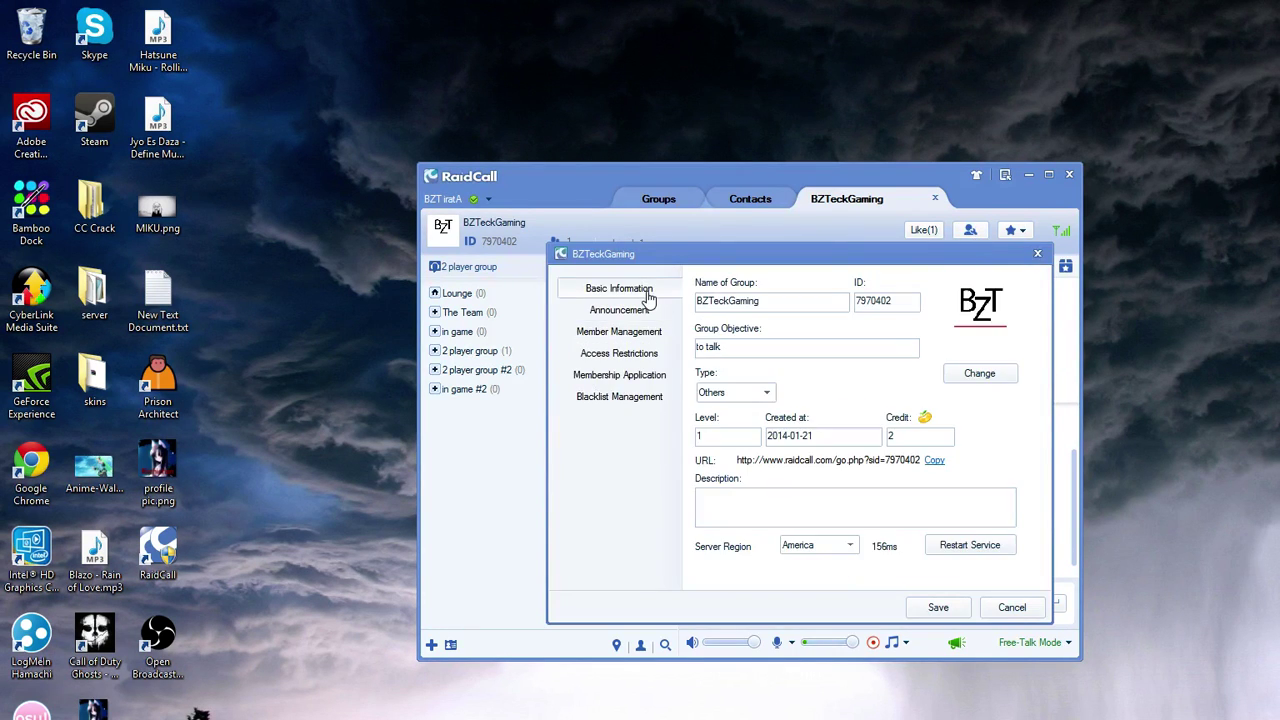
{"action": "left_click", "coordinate": [769, 346]}
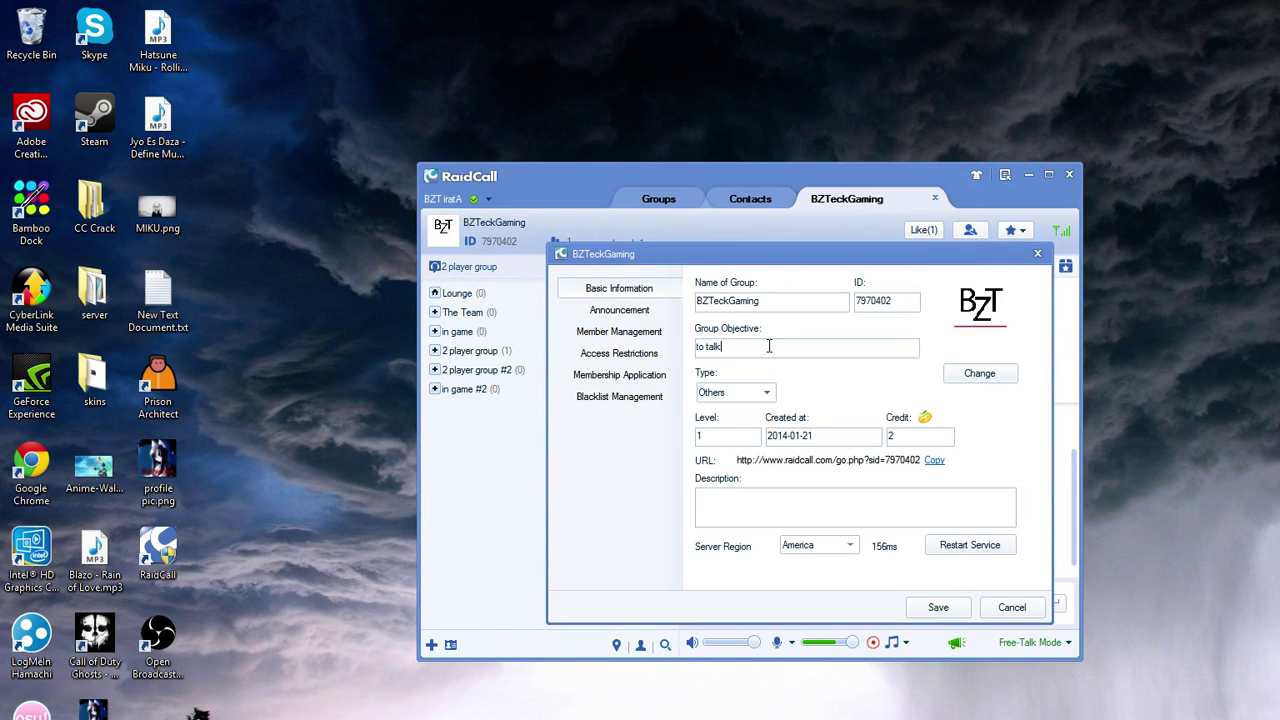
{"action": "left_click", "coordinate": [745, 394]}
{"action": "left_click", "coordinate": [745, 393]}
Look through the group's Announcement, Member Management, Access Restrictions and Membership Application settings.
{"action": "left_click", "coordinate": [607, 314]}
{"action": "left_click", "coordinate": [600, 333]}
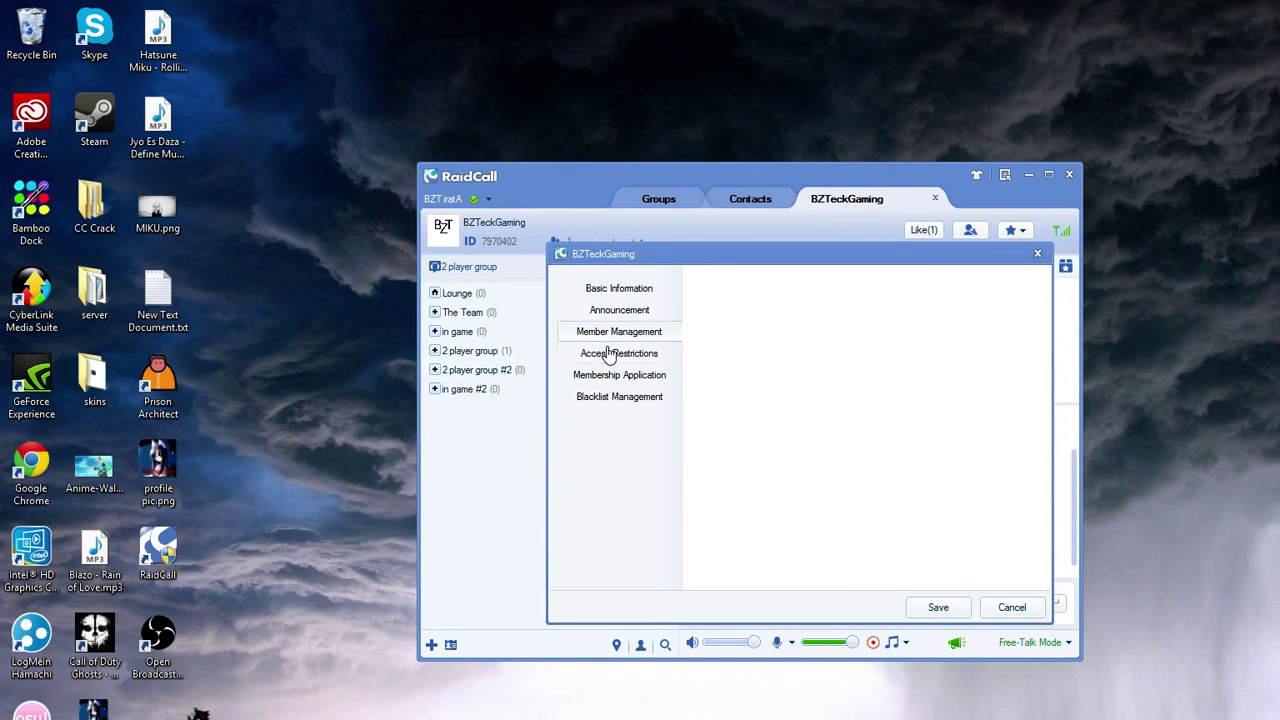
{"action": "left_click", "coordinate": [609, 356]}
{"action": "left_click", "coordinate": [612, 380]}
Review the Banned Accounts and Banned IPs lists in Blacklist Management and close the group settings.
{"action": "left_click", "coordinate": [612, 396]}
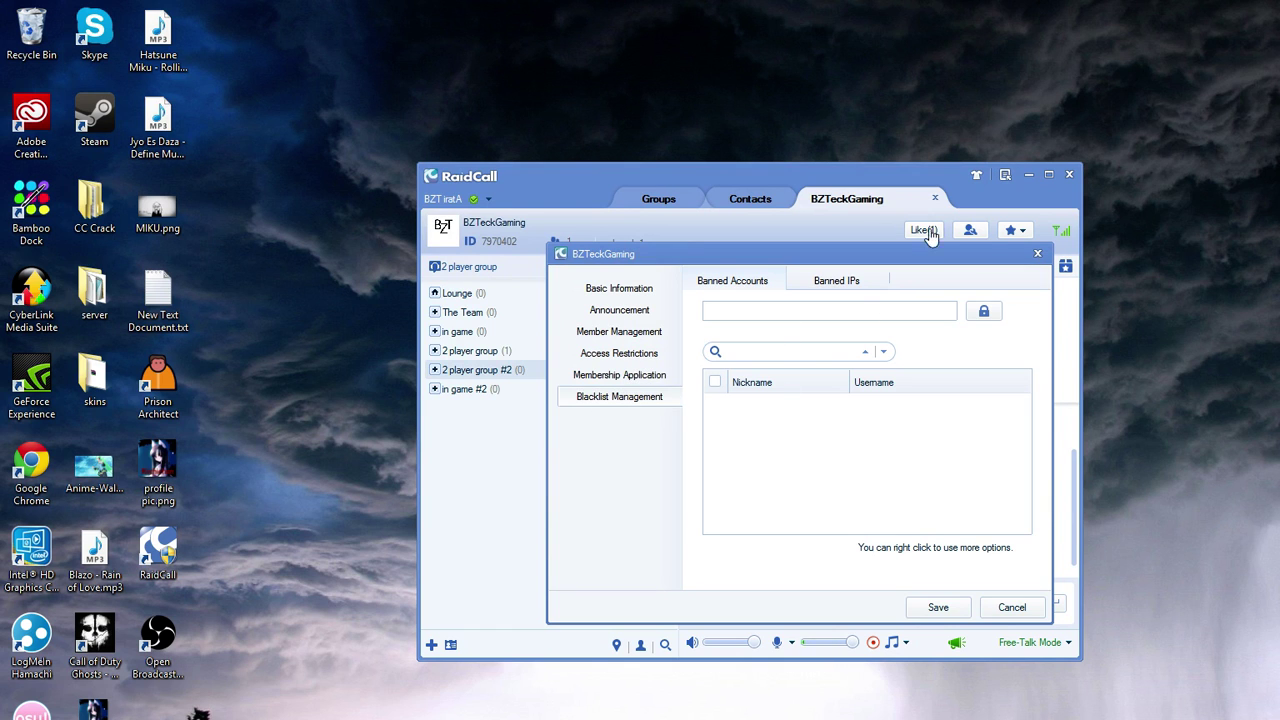
{"action": "left_click", "coordinate": [818, 287]}
{"action": "left_click", "coordinate": [766, 283]}
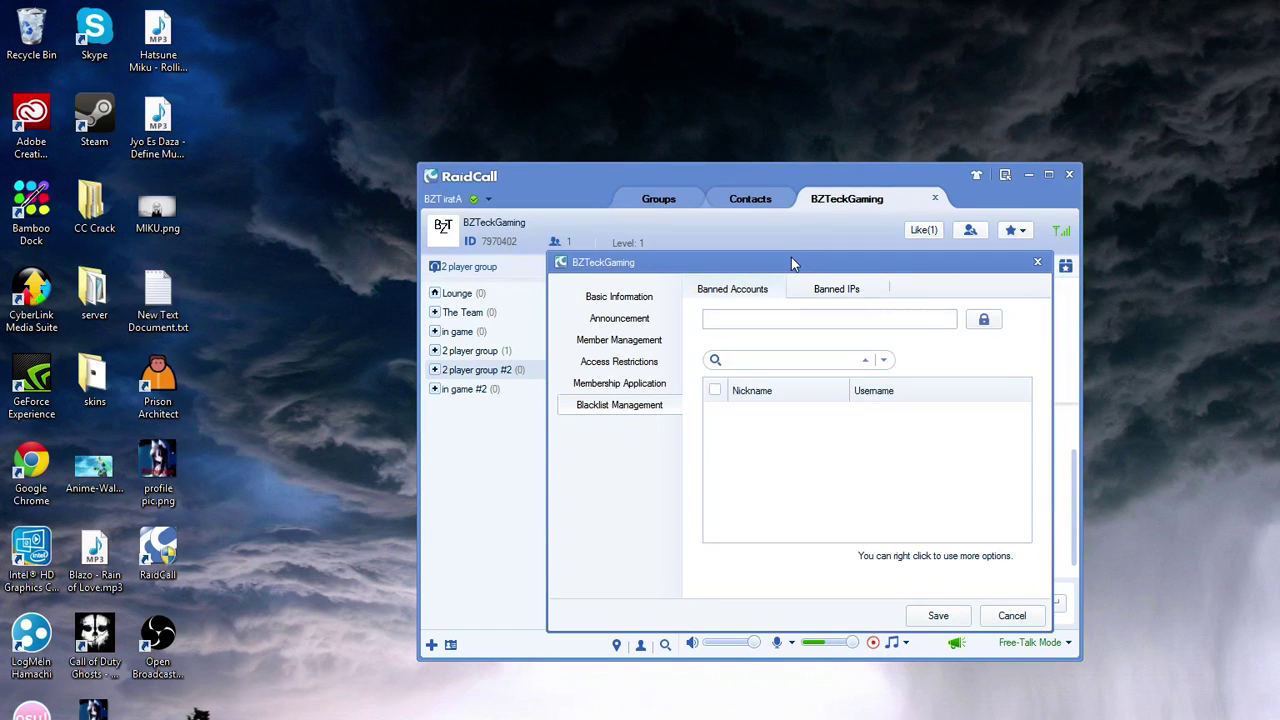
{"action": "left_click_drag", "start_coordinate": [791, 257], "coordinate": [718, 279]}
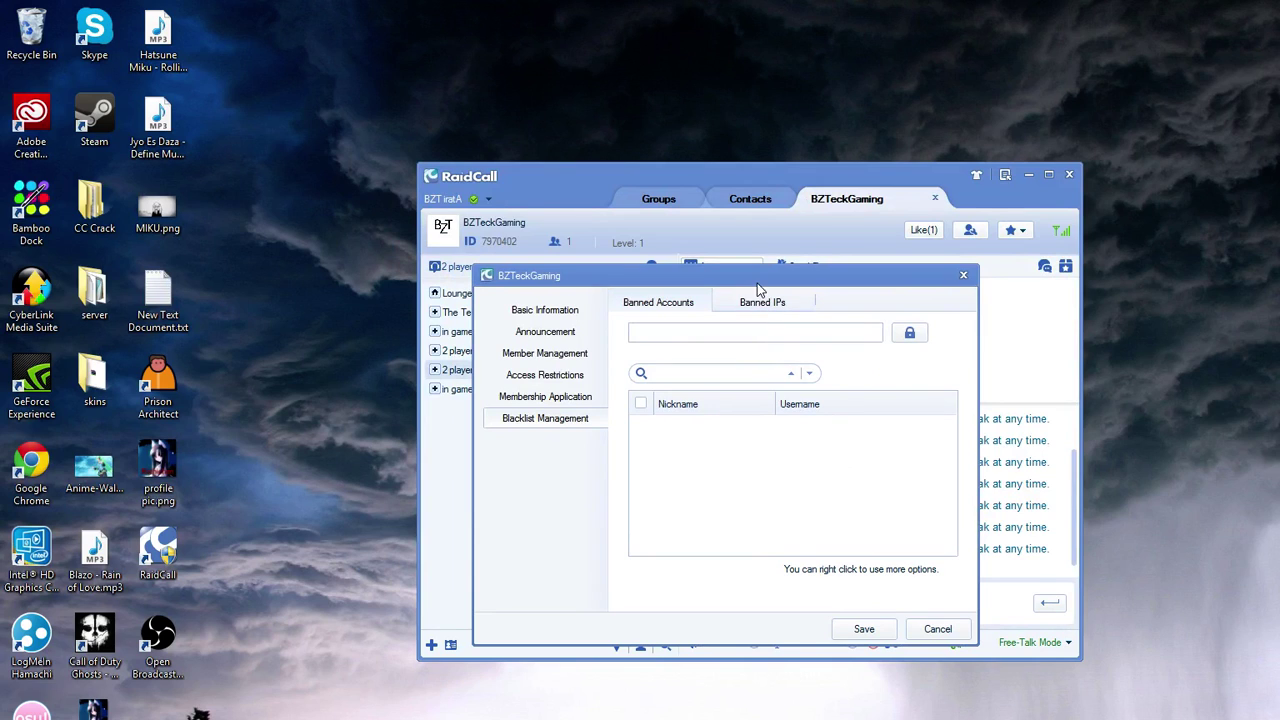
{"action": "left_click", "coordinate": [786, 302]}
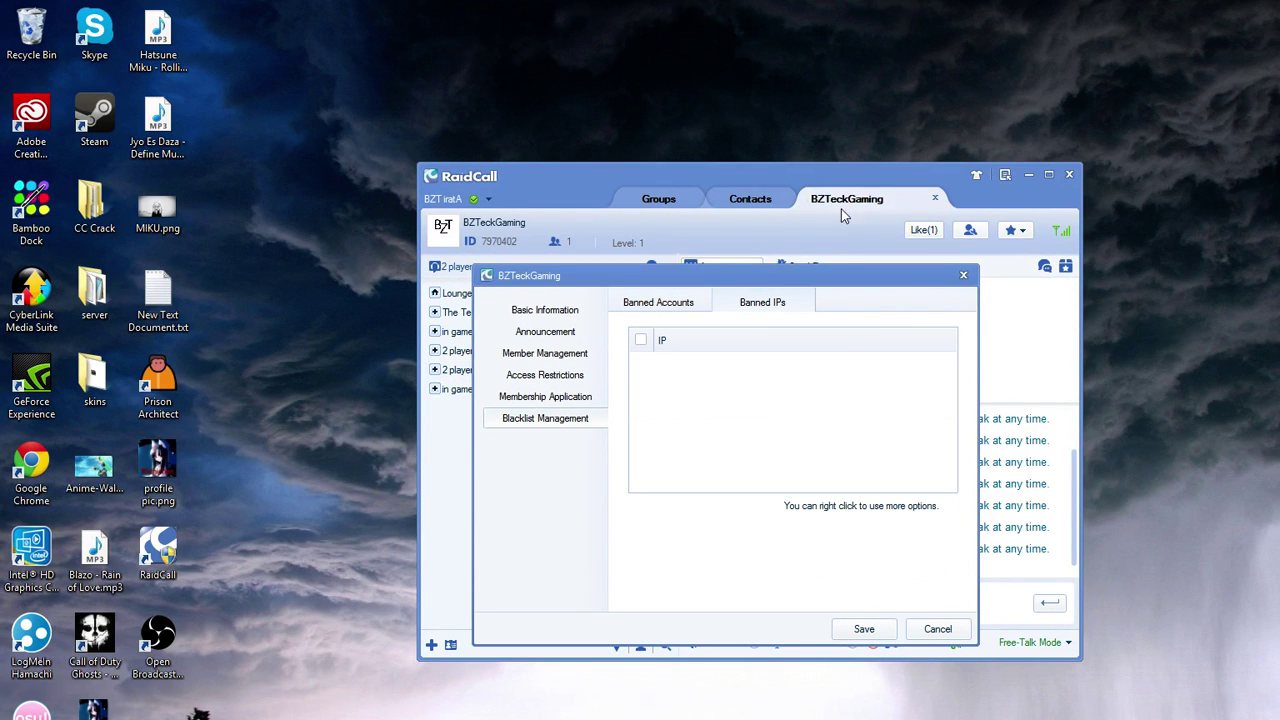
{"action": "left_click", "coordinate": [968, 268]}
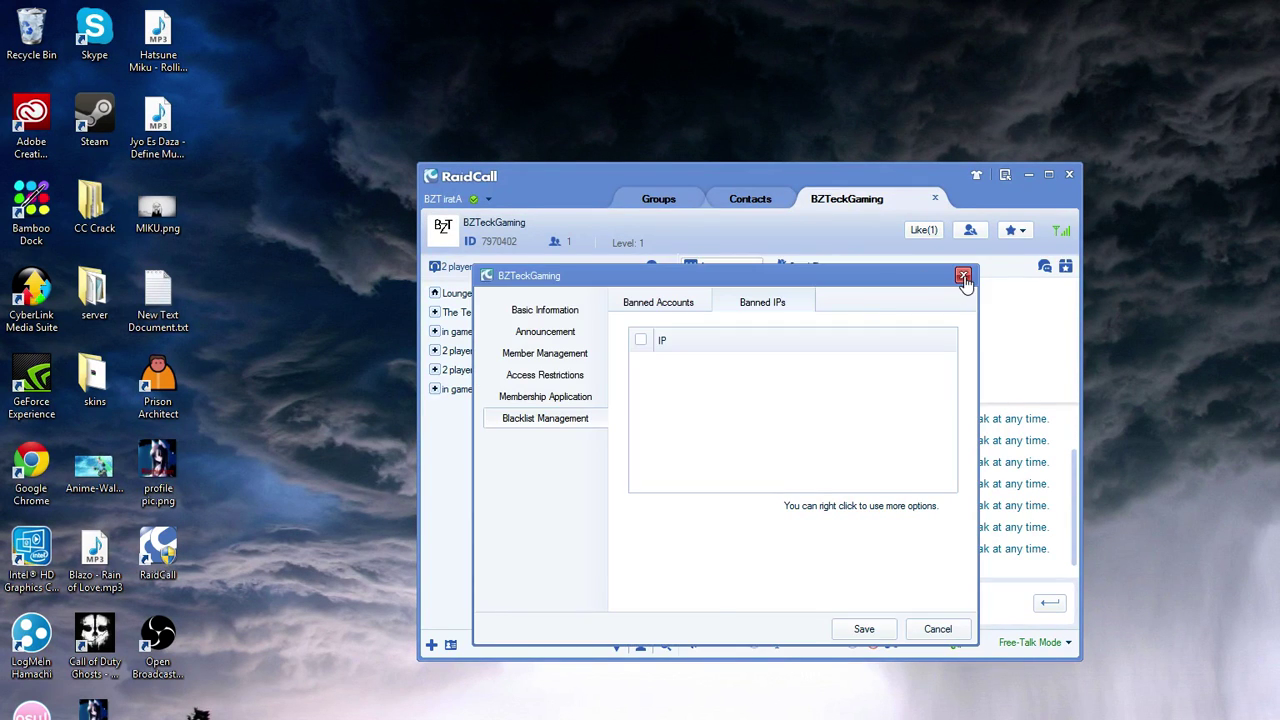
{"action": "left_click", "coordinate": [966, 271]}
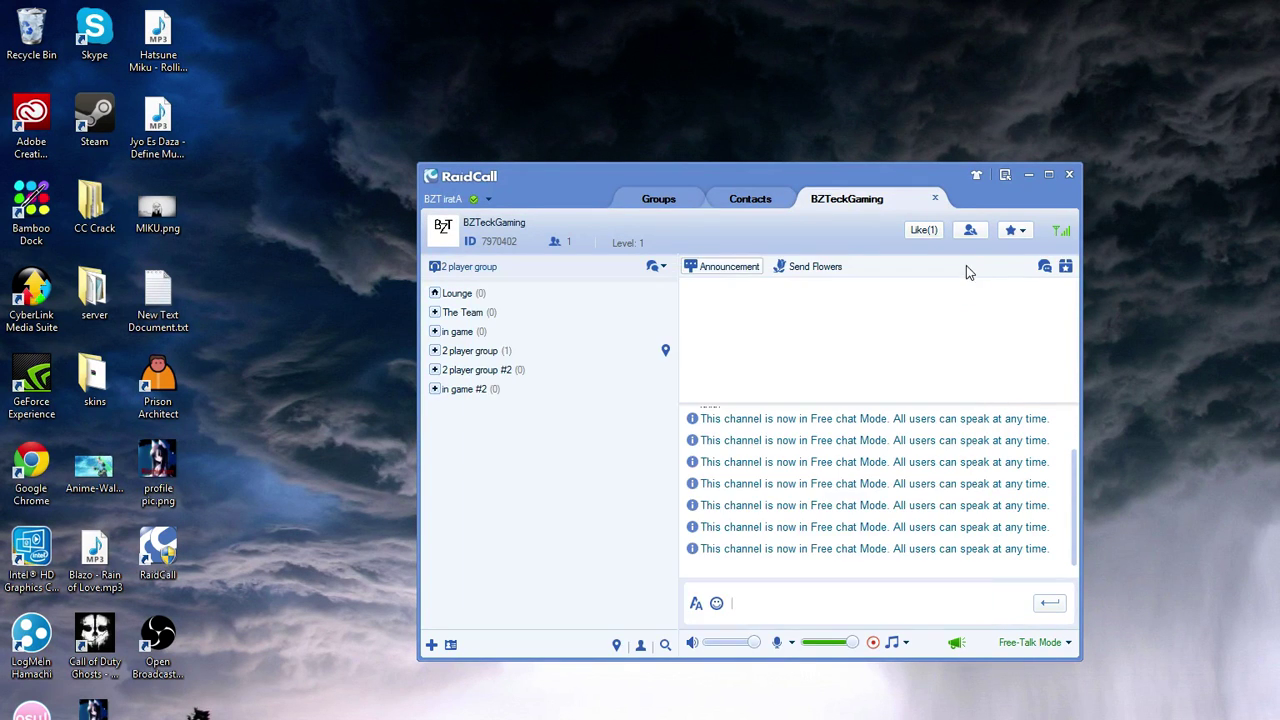
Open the account's own profile and examine its username field.
{"action": "left_click", "coordinate": [1016, 231]}
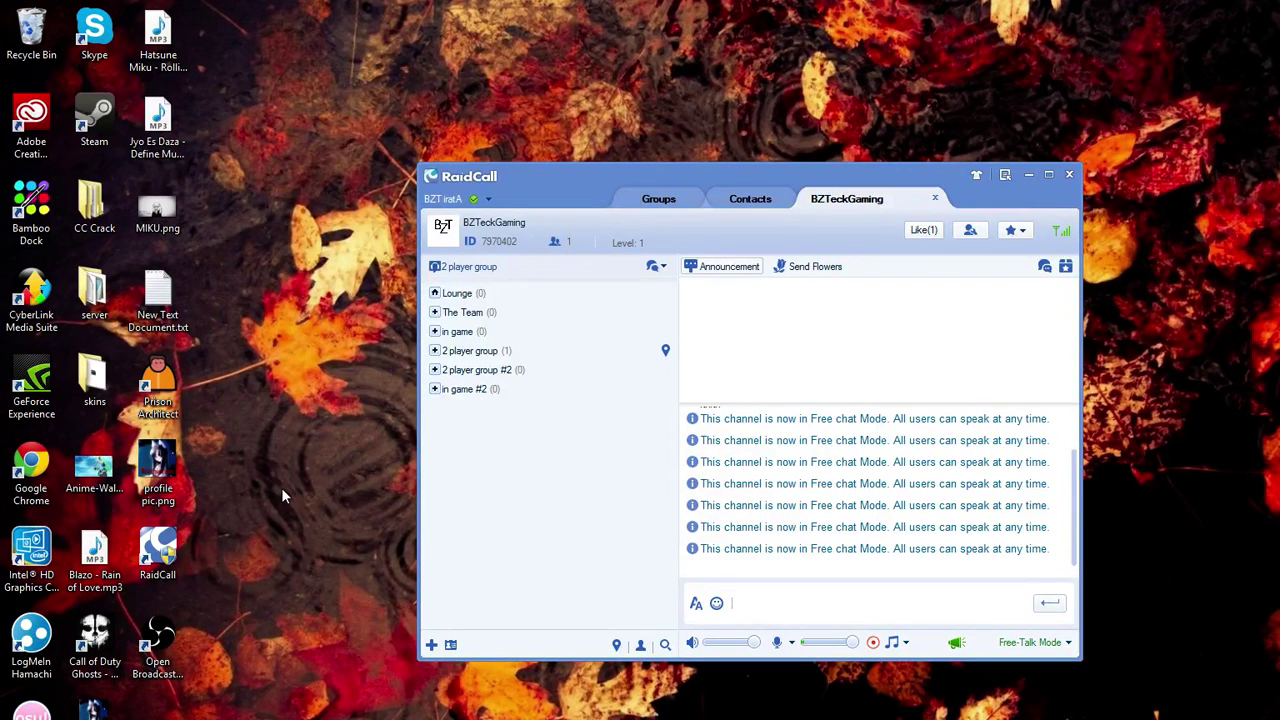
{"action": "left_click_drag", "start_coordinate": [521, 174], "coordinate": [832, 102]}
{"action": "left_click", "coordinate": [751, 134]}
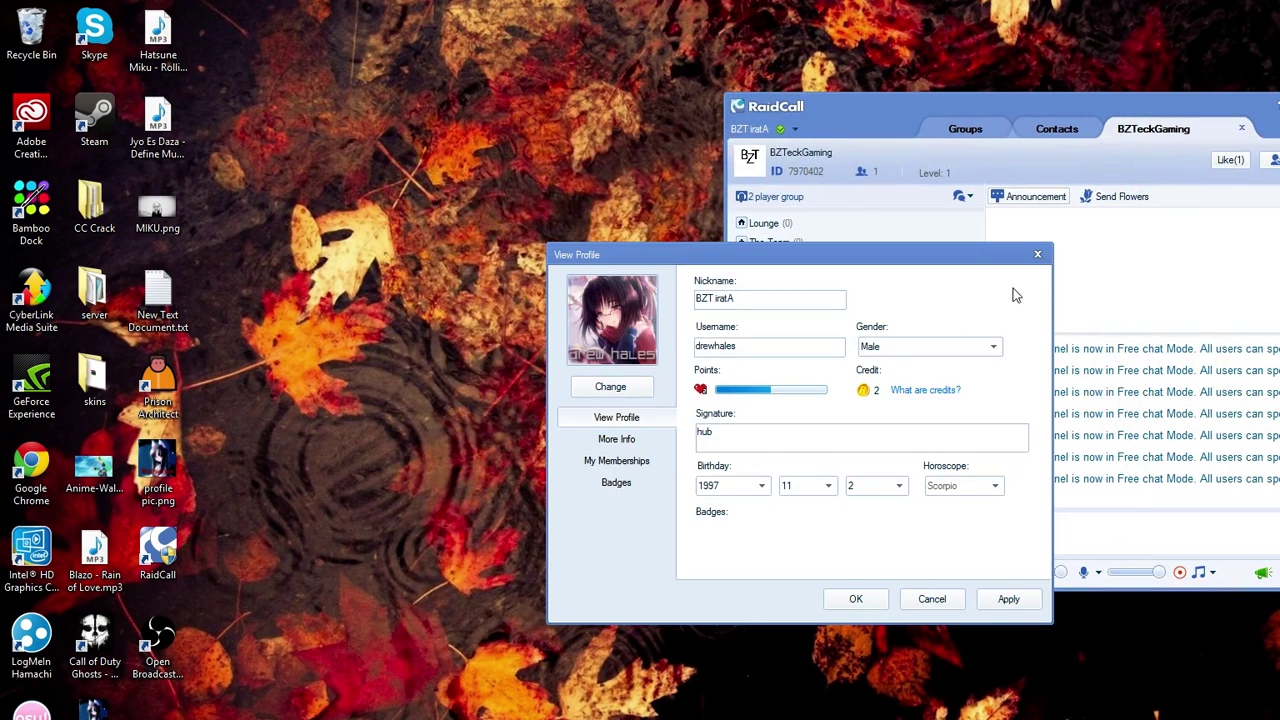
{"action": "double_click", "coordinate": [786, 346]}
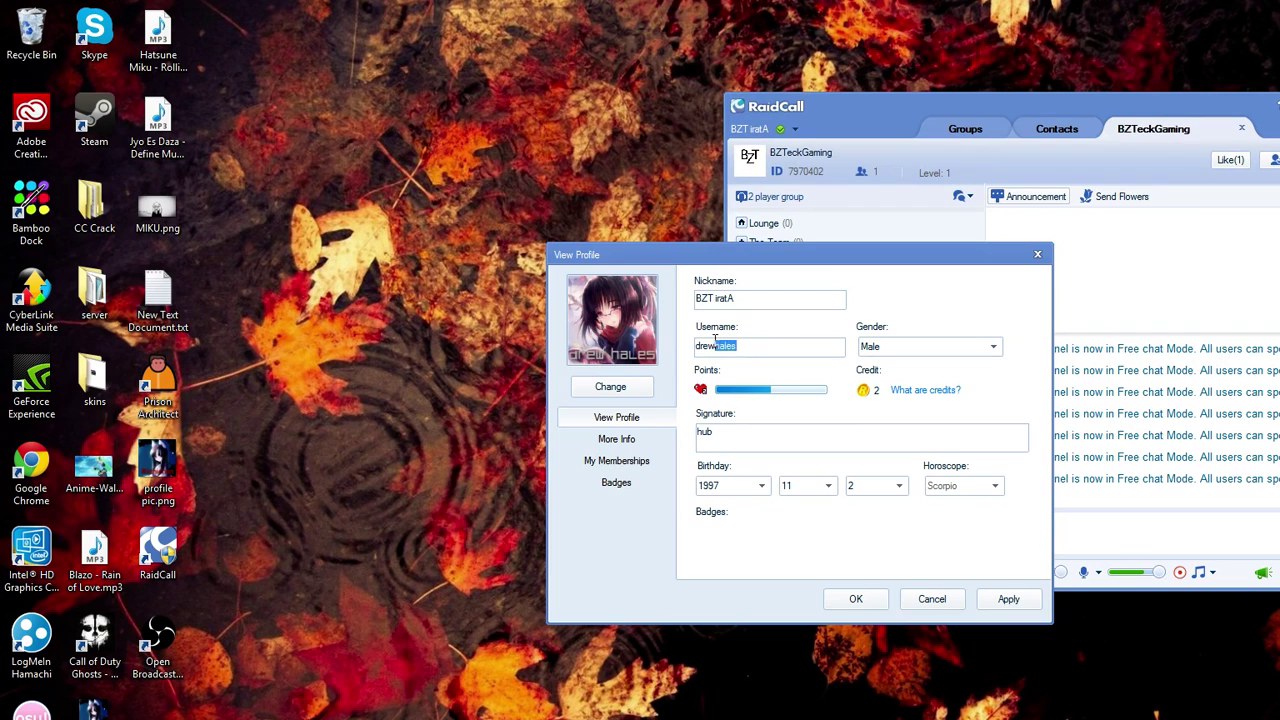
{"action": "left_click", "coordinate": [786, 346]}
Look through the profile's Badges, My Memberships and More Info pages, including the Country options, and return to View Profile.
{"action": "left_click", "coordinate": [614, 484]}
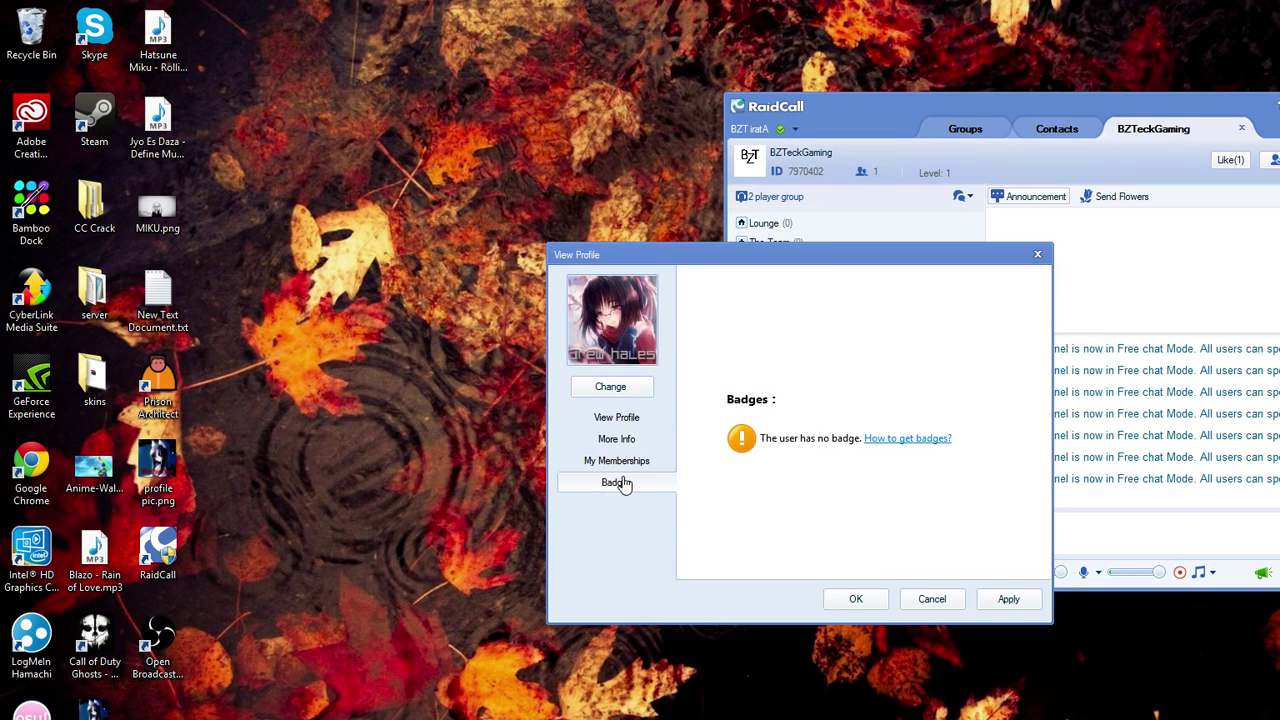
{"action": "left_click", "coordinate": [629, 469]}
{"action": "left_click", "coordinate": [617, 440]}
{"action": "left_click", "coordinate": [619, 418]}
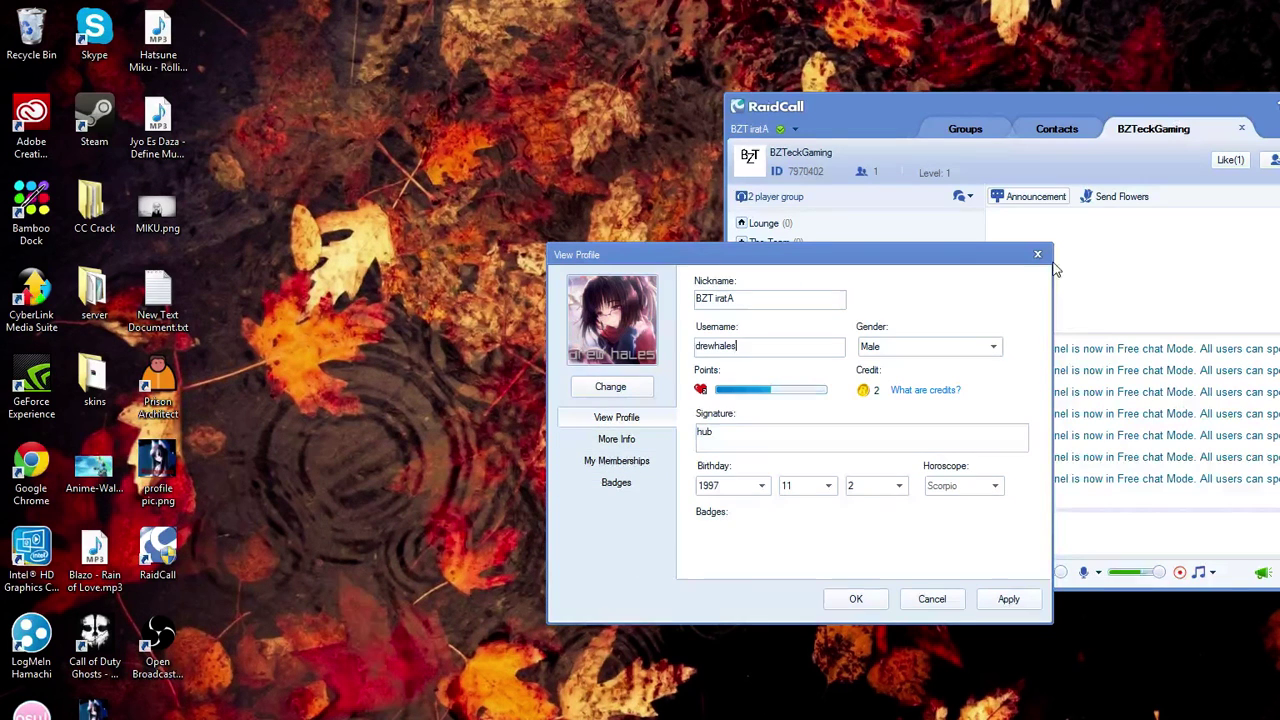
{"action": "left_click", "coordinate": [607, 440]}
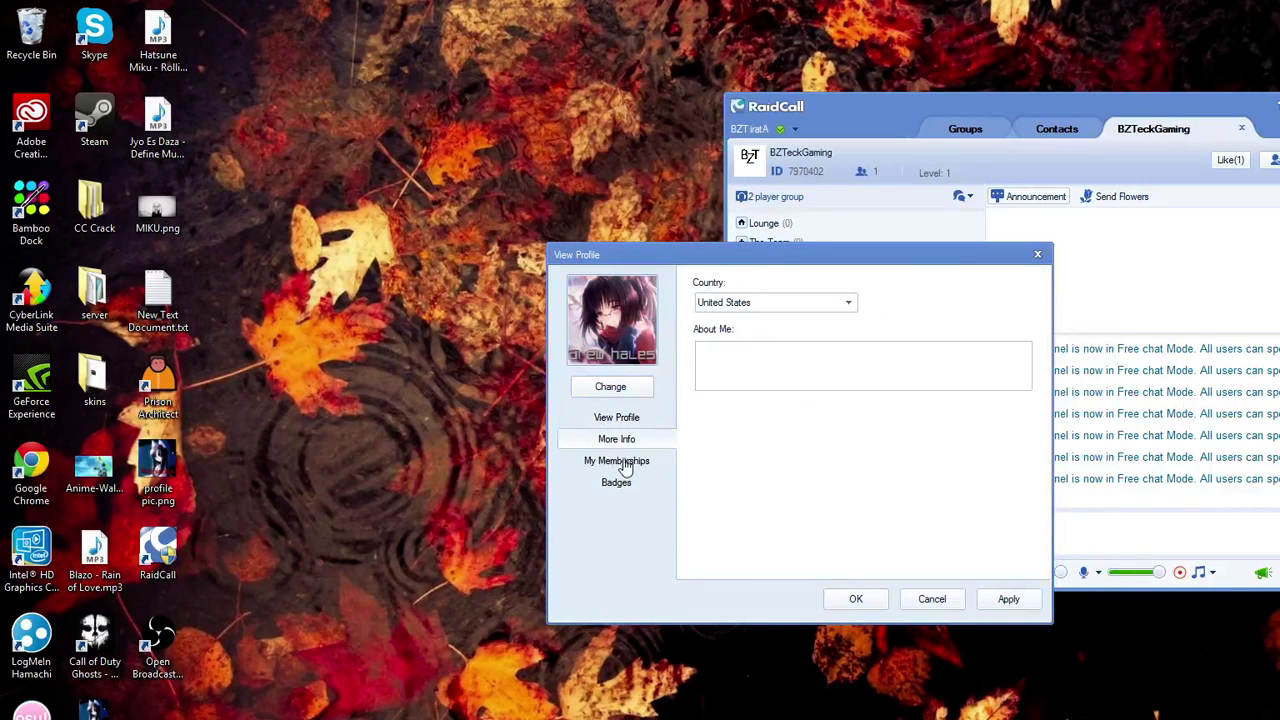
{"action": "left_click", "coordinate": [773, 304]}
{"action": "left_click", "coordinate": [775, 310]}
{"action": "left_click", "coordinate": [630, 418]}
View the options for changing the profile picture, cancel without changing it, and close the profile.
{"action": "left_click", "coordinate": [610, 388]}
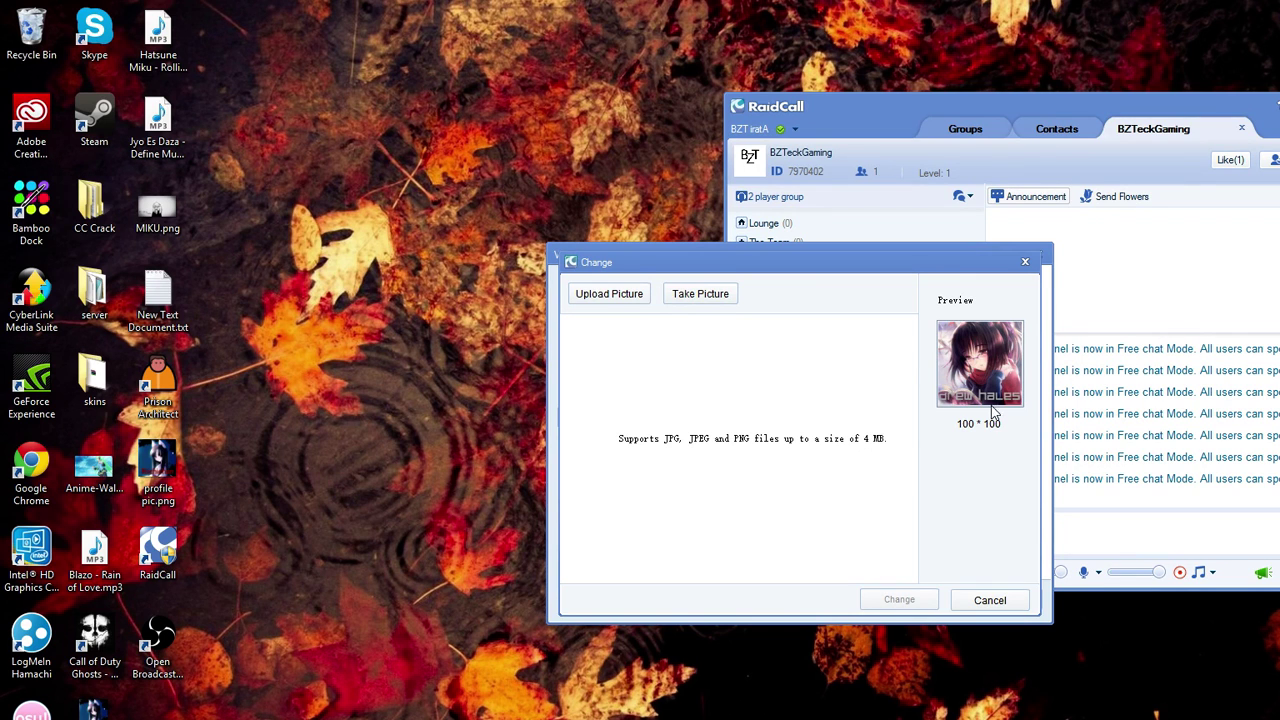
{"action": "left_click", "coordinate": [990, 600]}
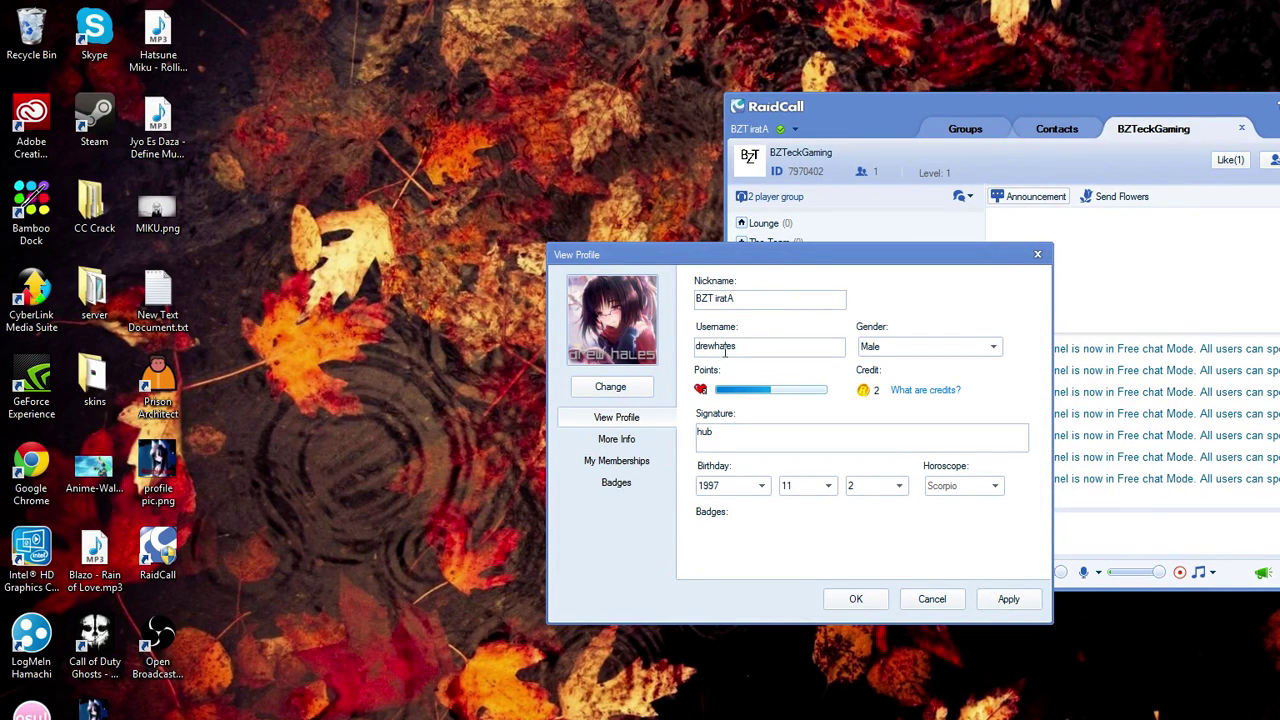
{"action": "left_click", "coordinate": [1037, 254]}
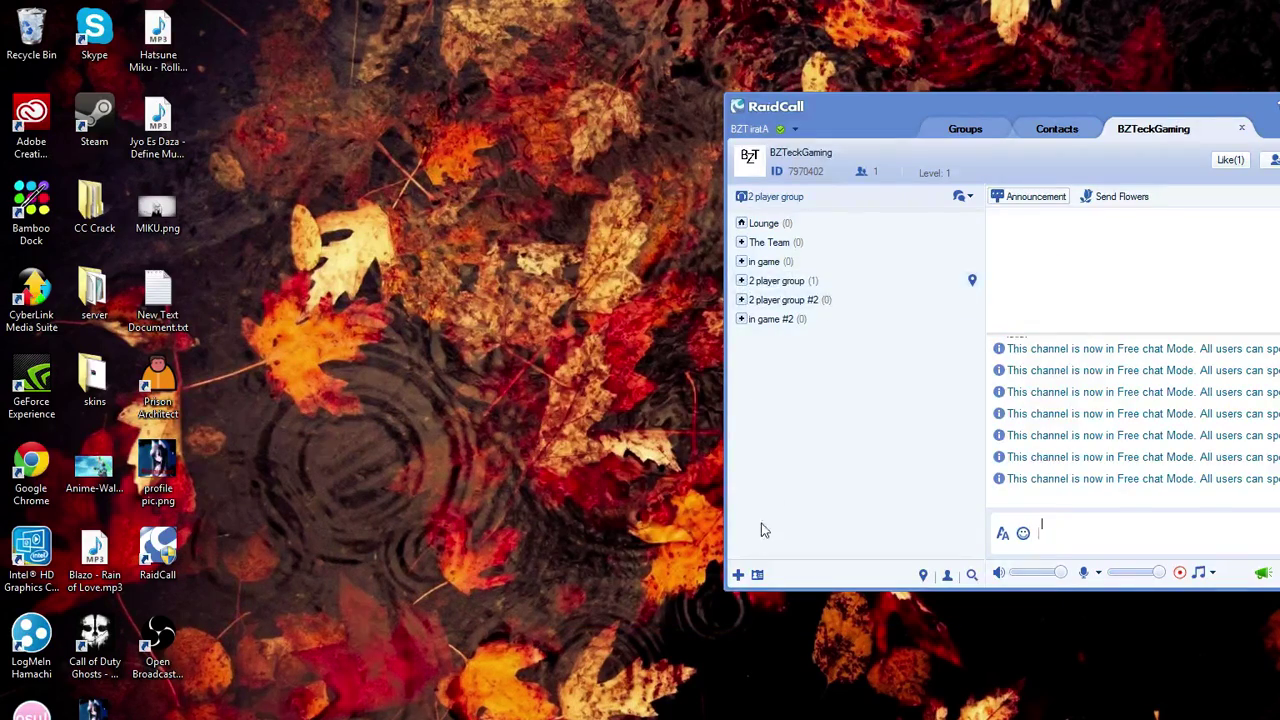
View the Membership Name settings without changing them, and expand all channels in the group's channel list.
{"action": "left_click", "coordinate": [757, 576]}
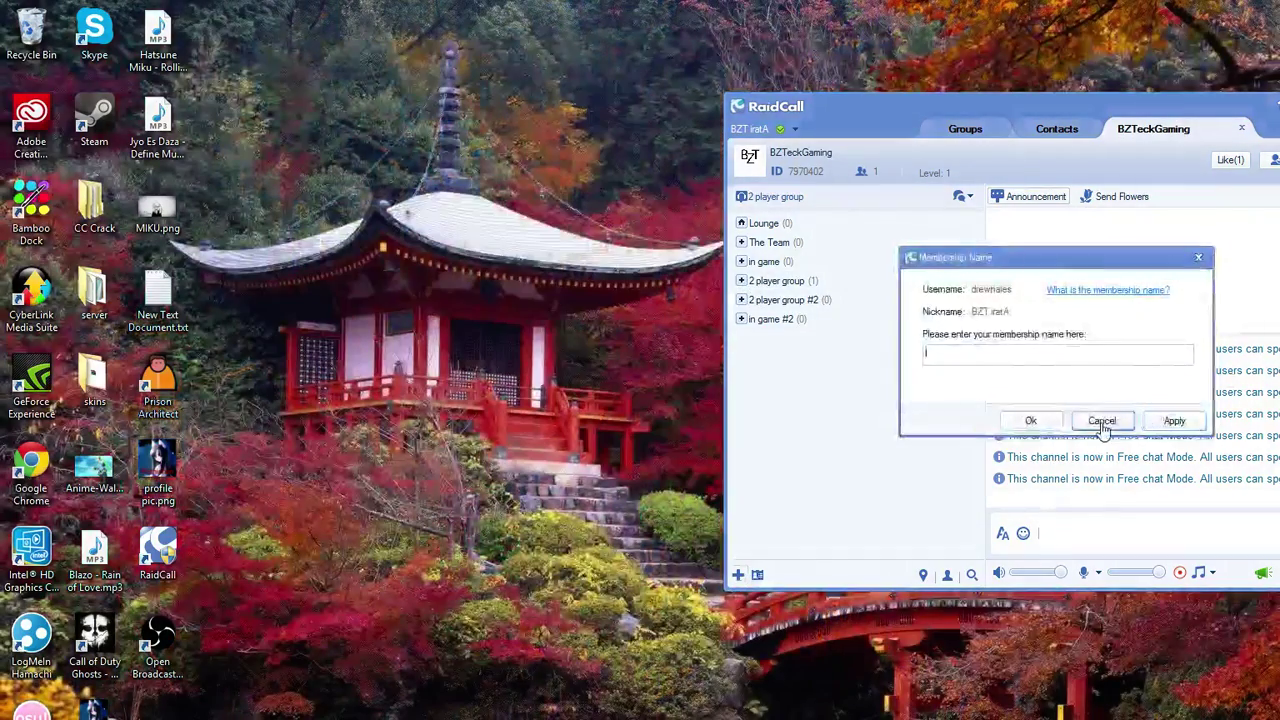
{"action": "left_click", "coordinate": [1100, 421]}
{"action": "left_click", "coordinate": [738, 576]}
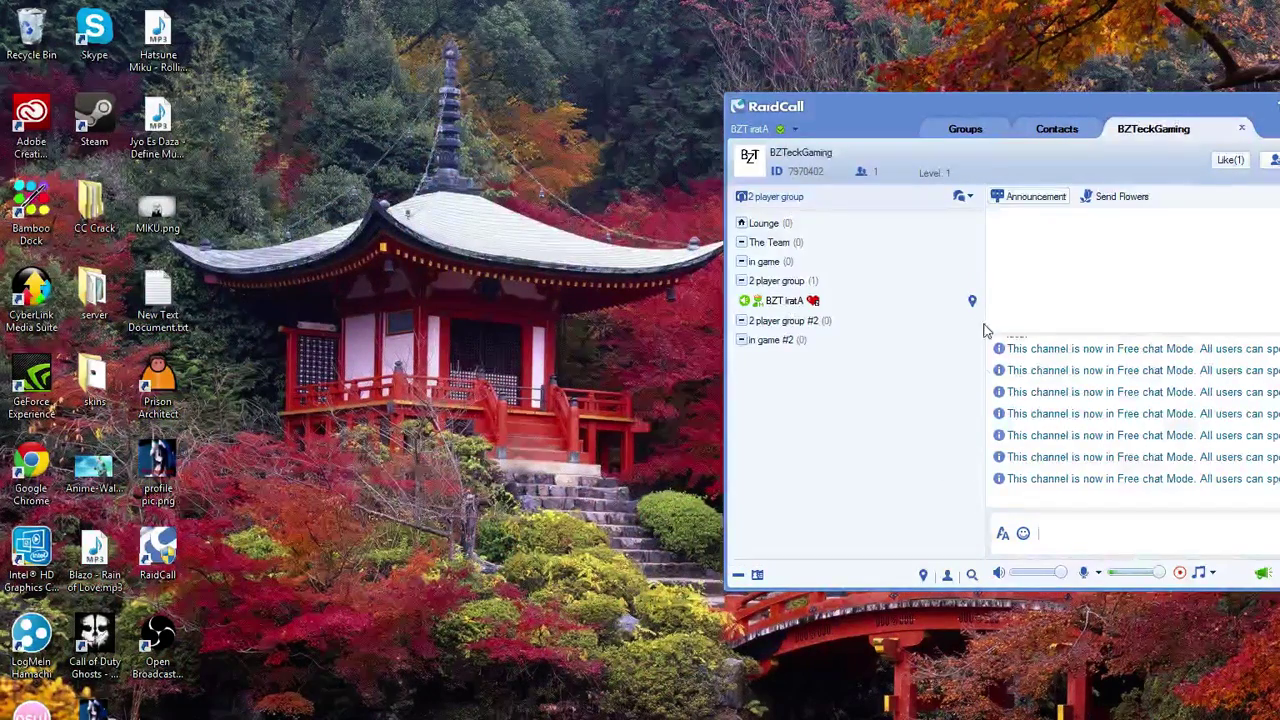
Show the channel list's search function and close the group's main window.
{"action": "left_click_drag", "start_coordinate": [860, 110], "coordinate": [546, 236]}
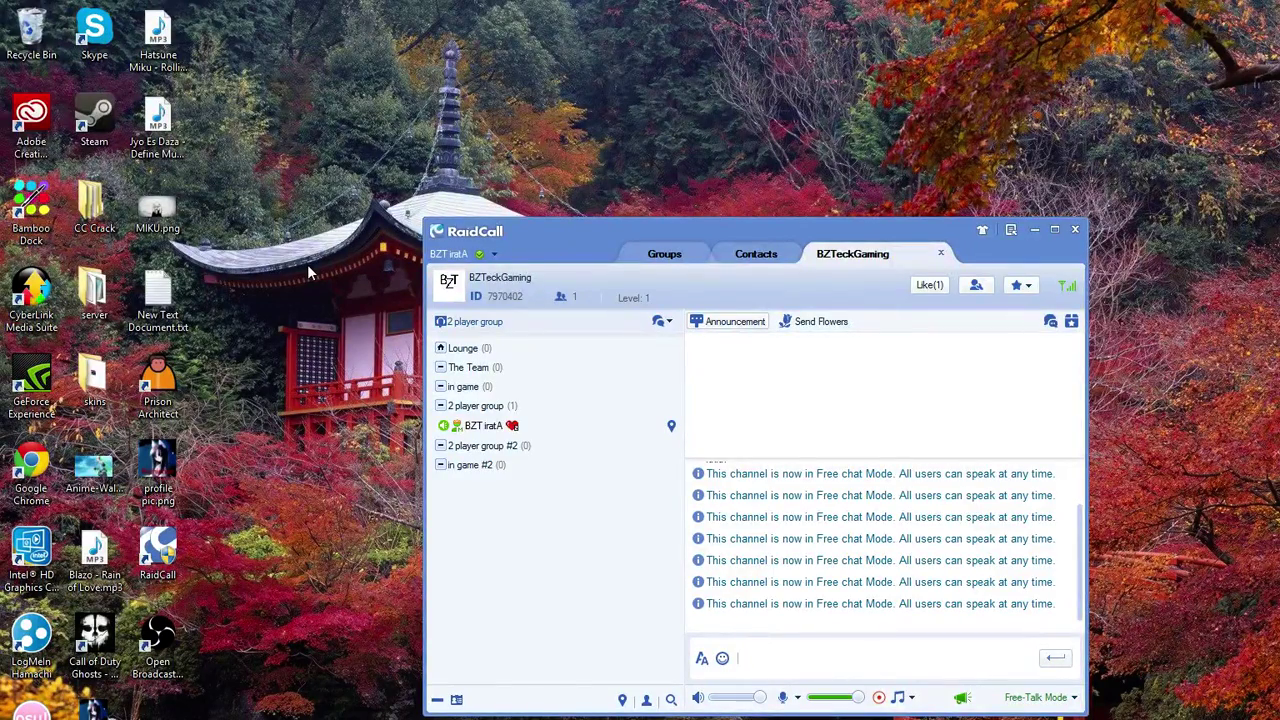
{"action": "left_click", "coordinate": [671, 700]}
{"action": "left_click", "coordinate": [1078, 232]}
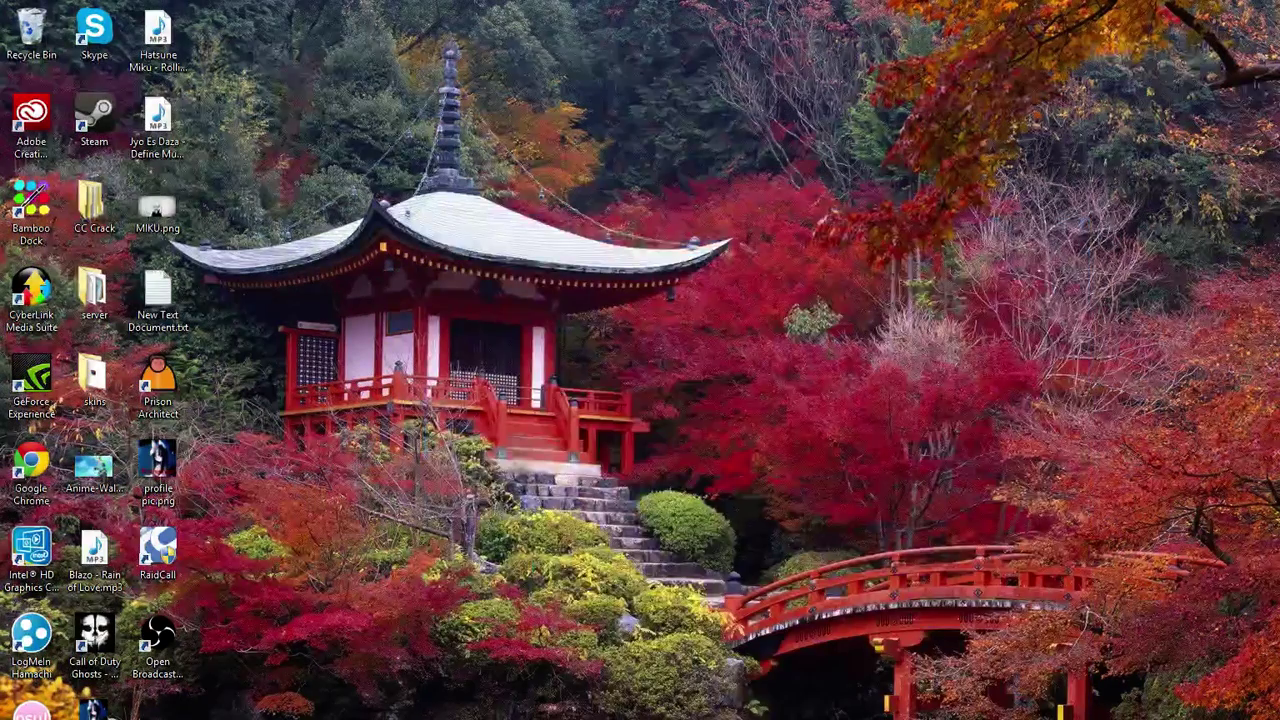